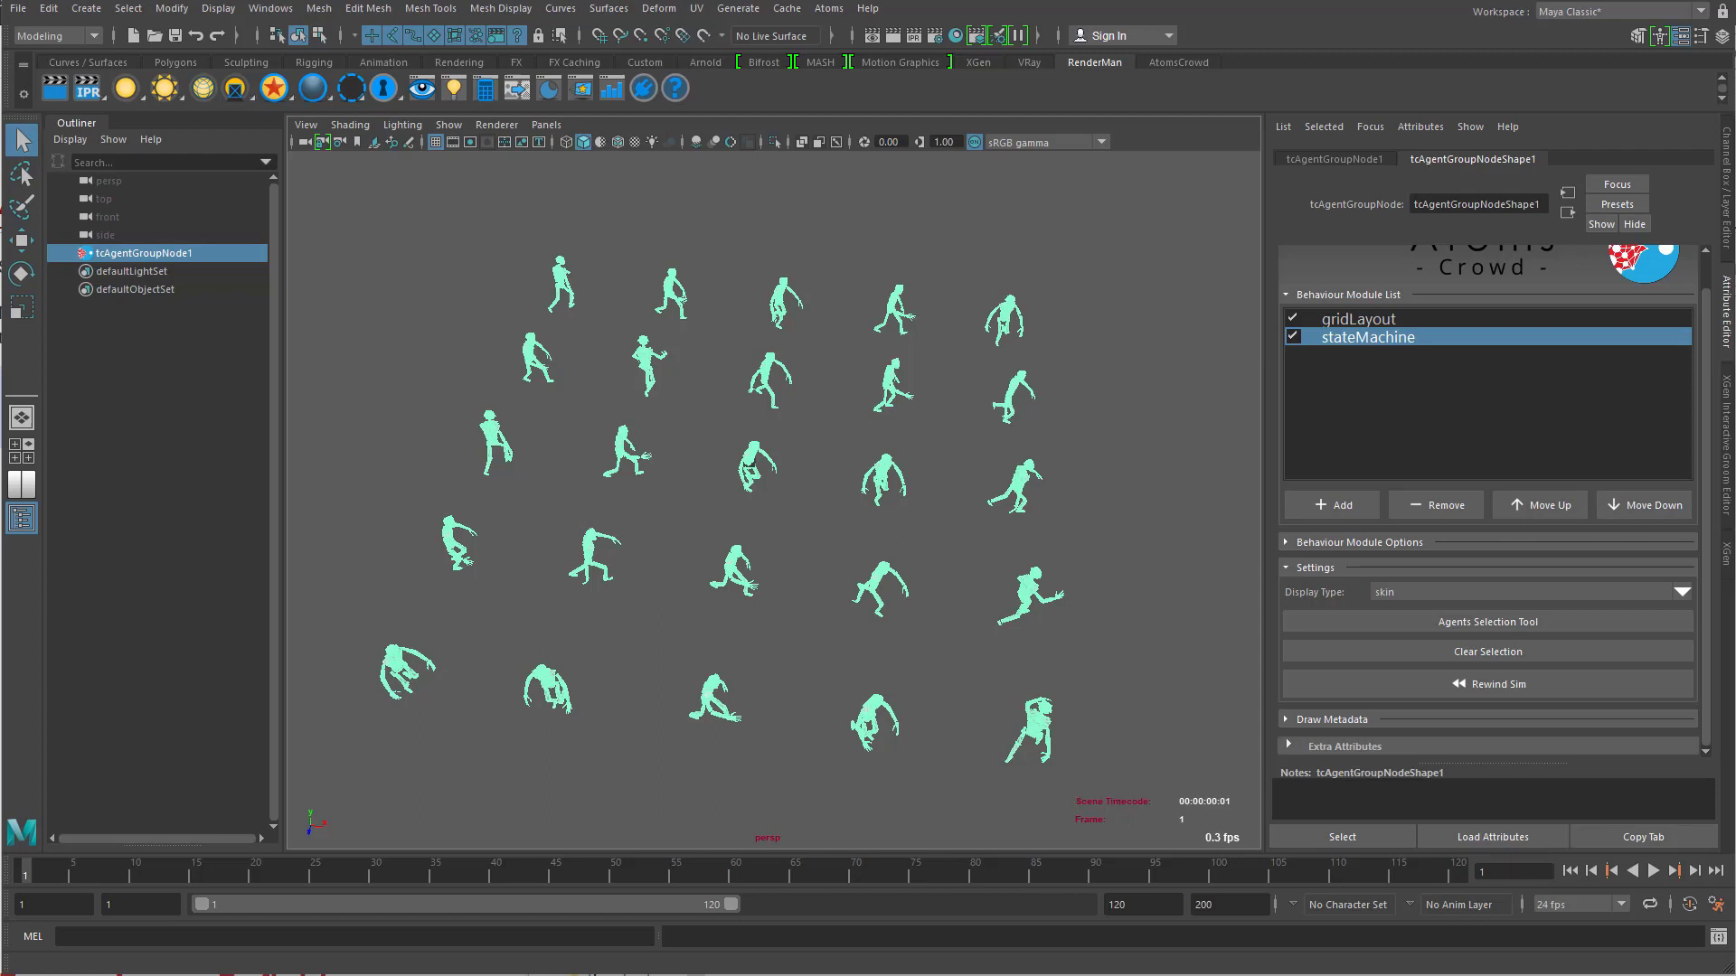
Step: Select the agent group and add groupId to the drawn metadata list
{"action": "left_click", "coordinate": [190, 252]}
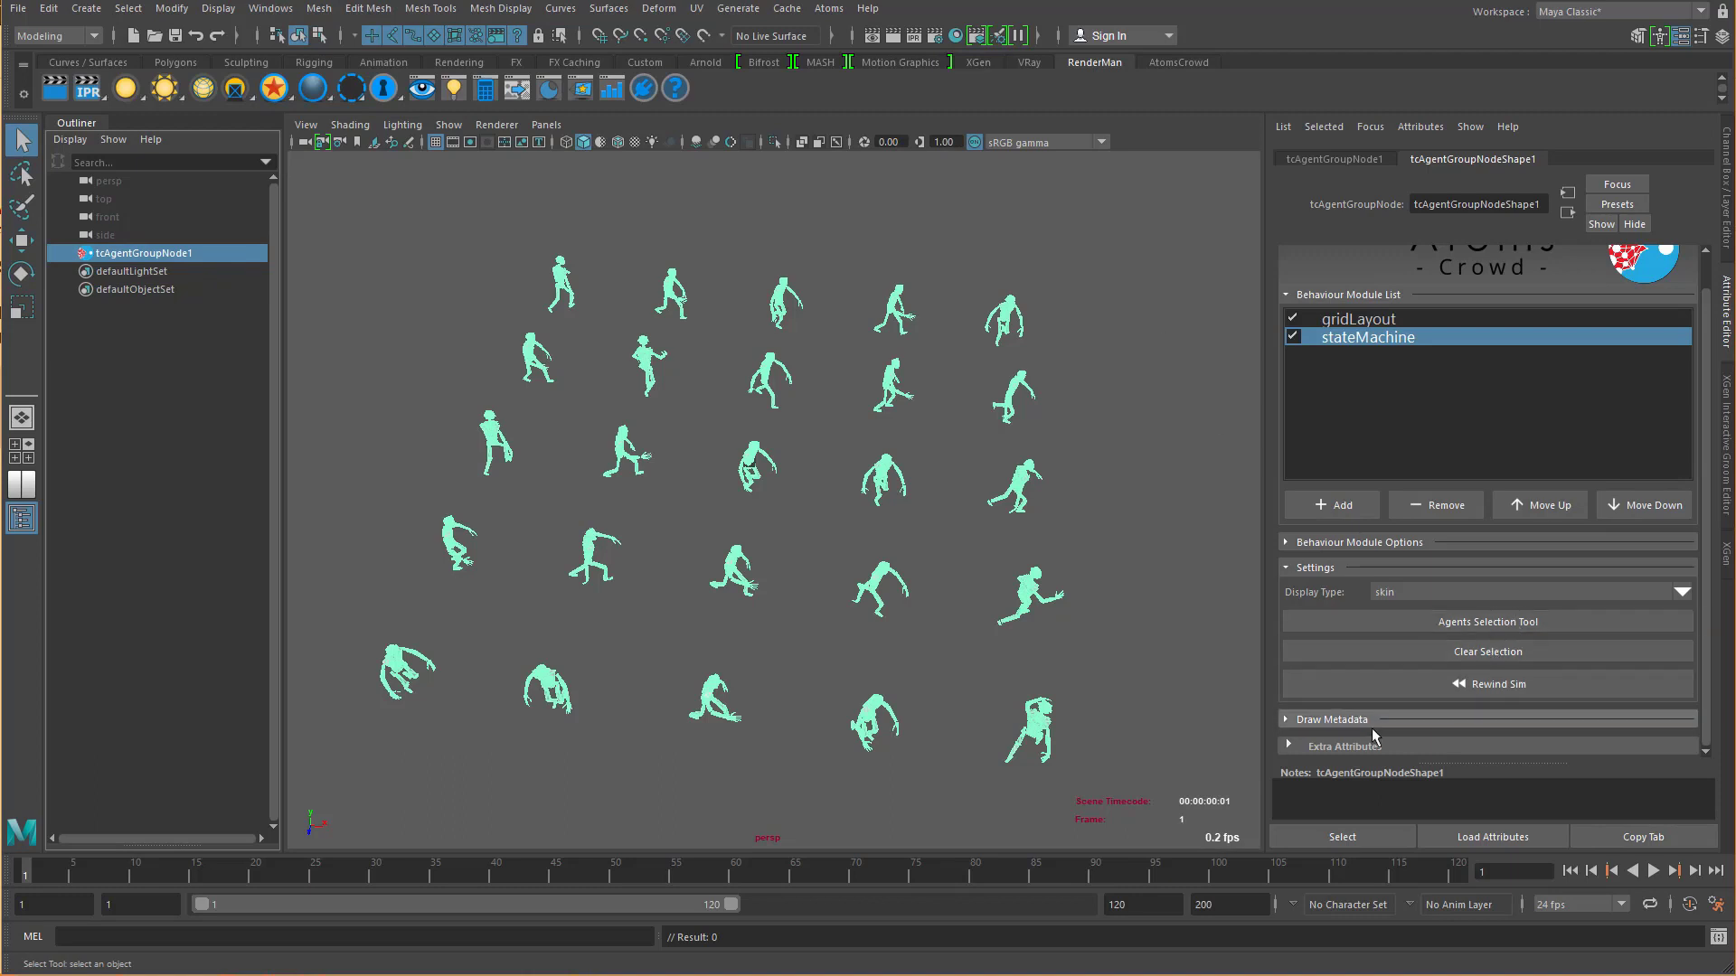
{"action": "left_click", "coordinate": [1320, 719]}
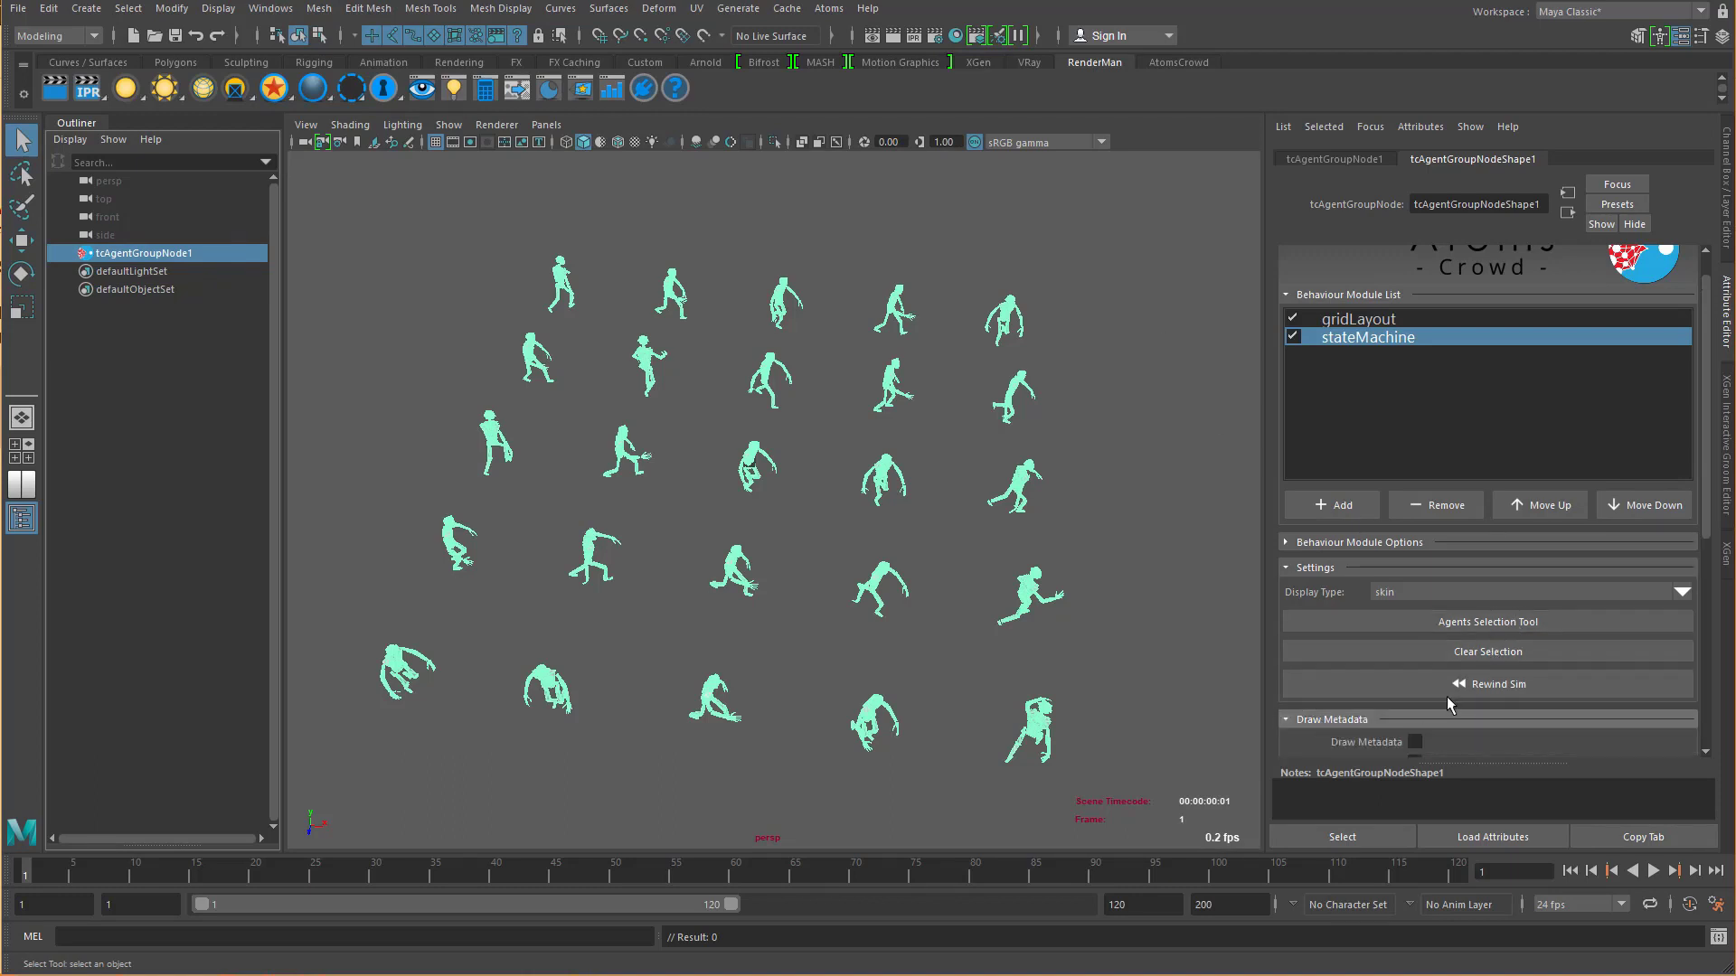
{"action": "scroll", "coordinate": [1447, 696], "scroll_direction": "down", "scroll_amount": 3}
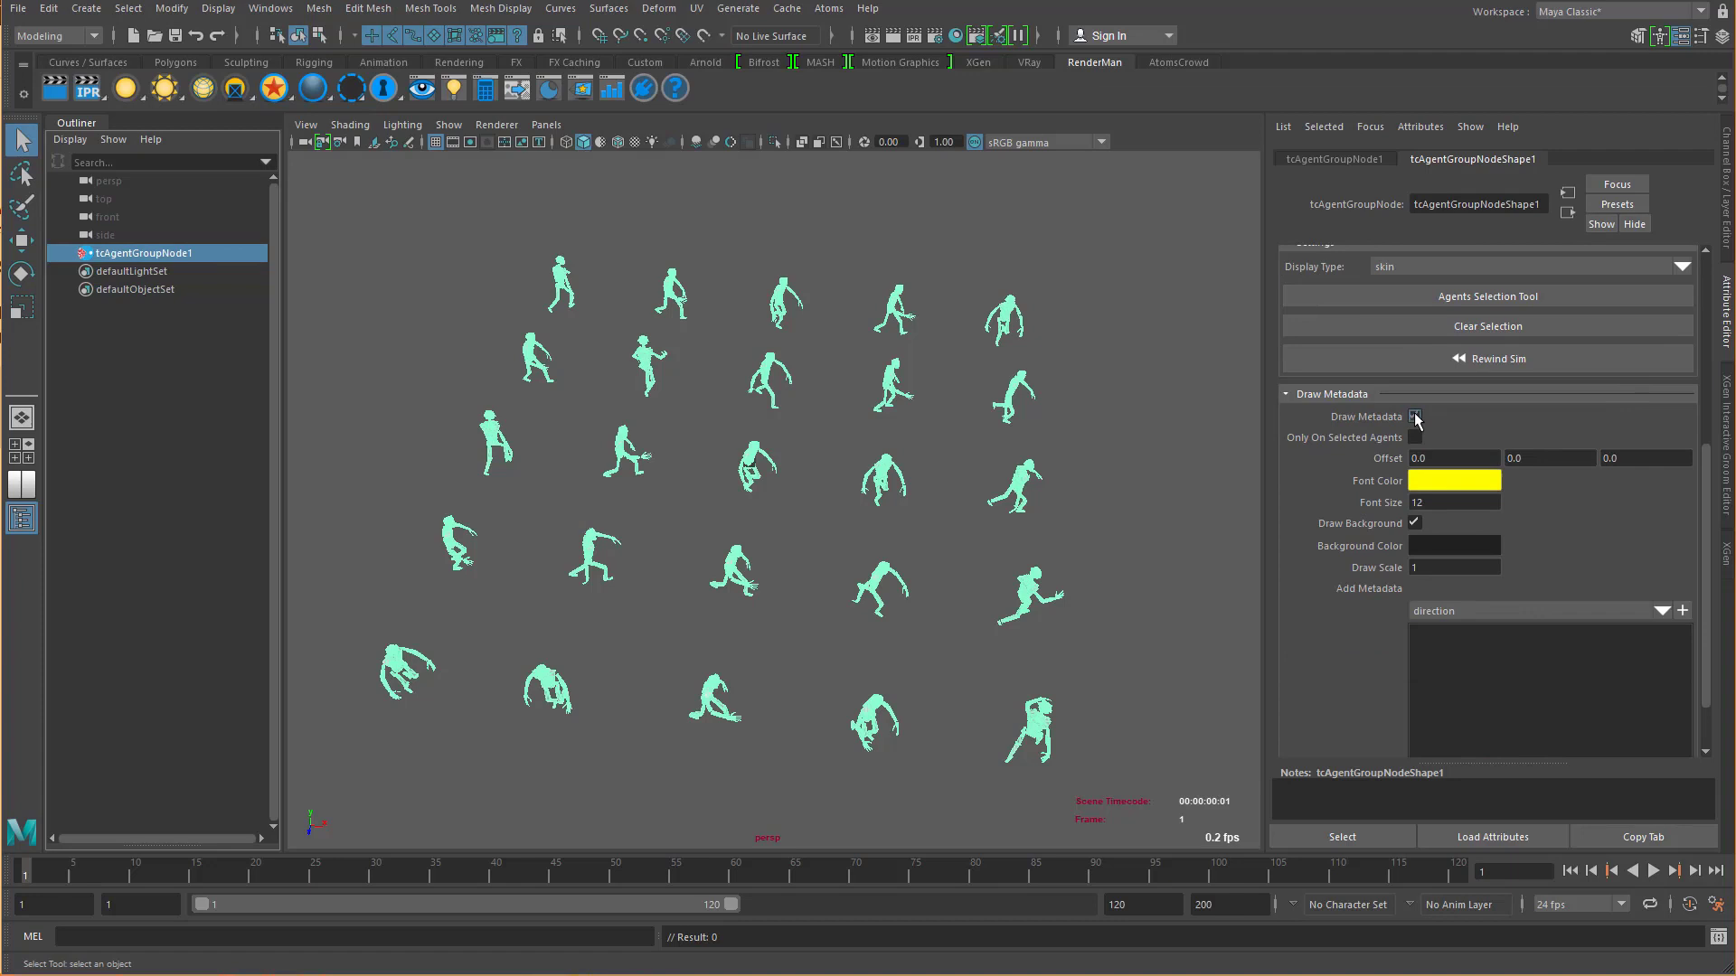
{"action": "left_click", "coordinate": [1661, 612]}
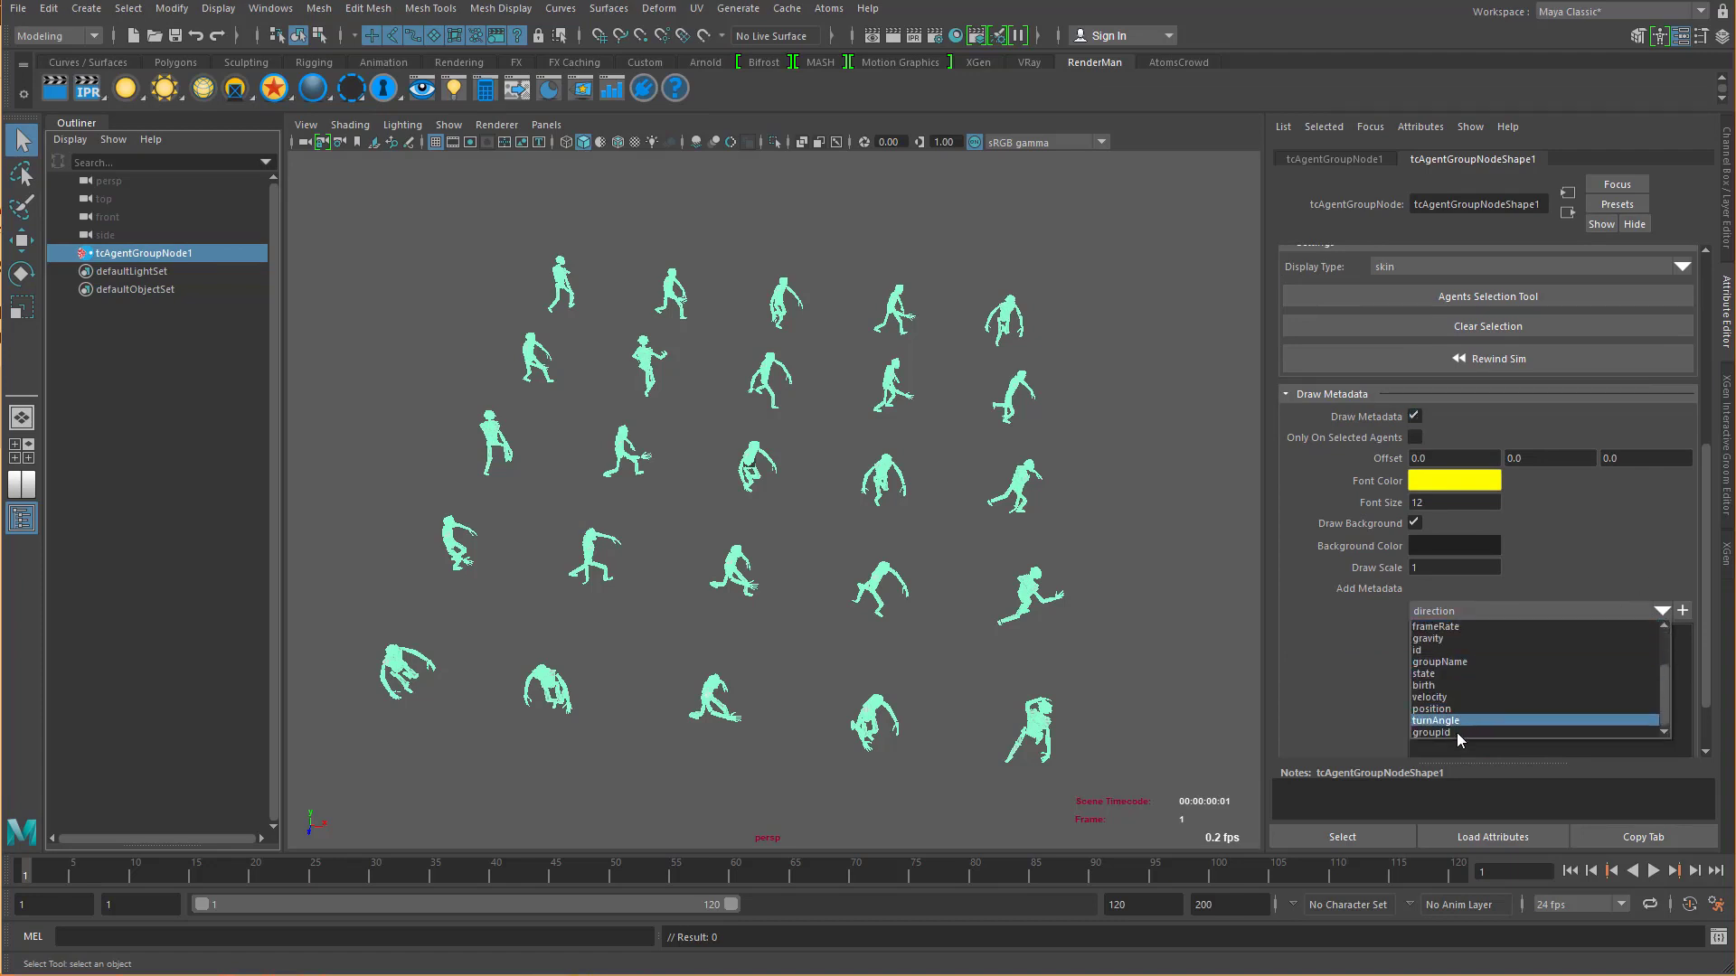
{"action": "left_click", "coordinate": [1452, 733]}
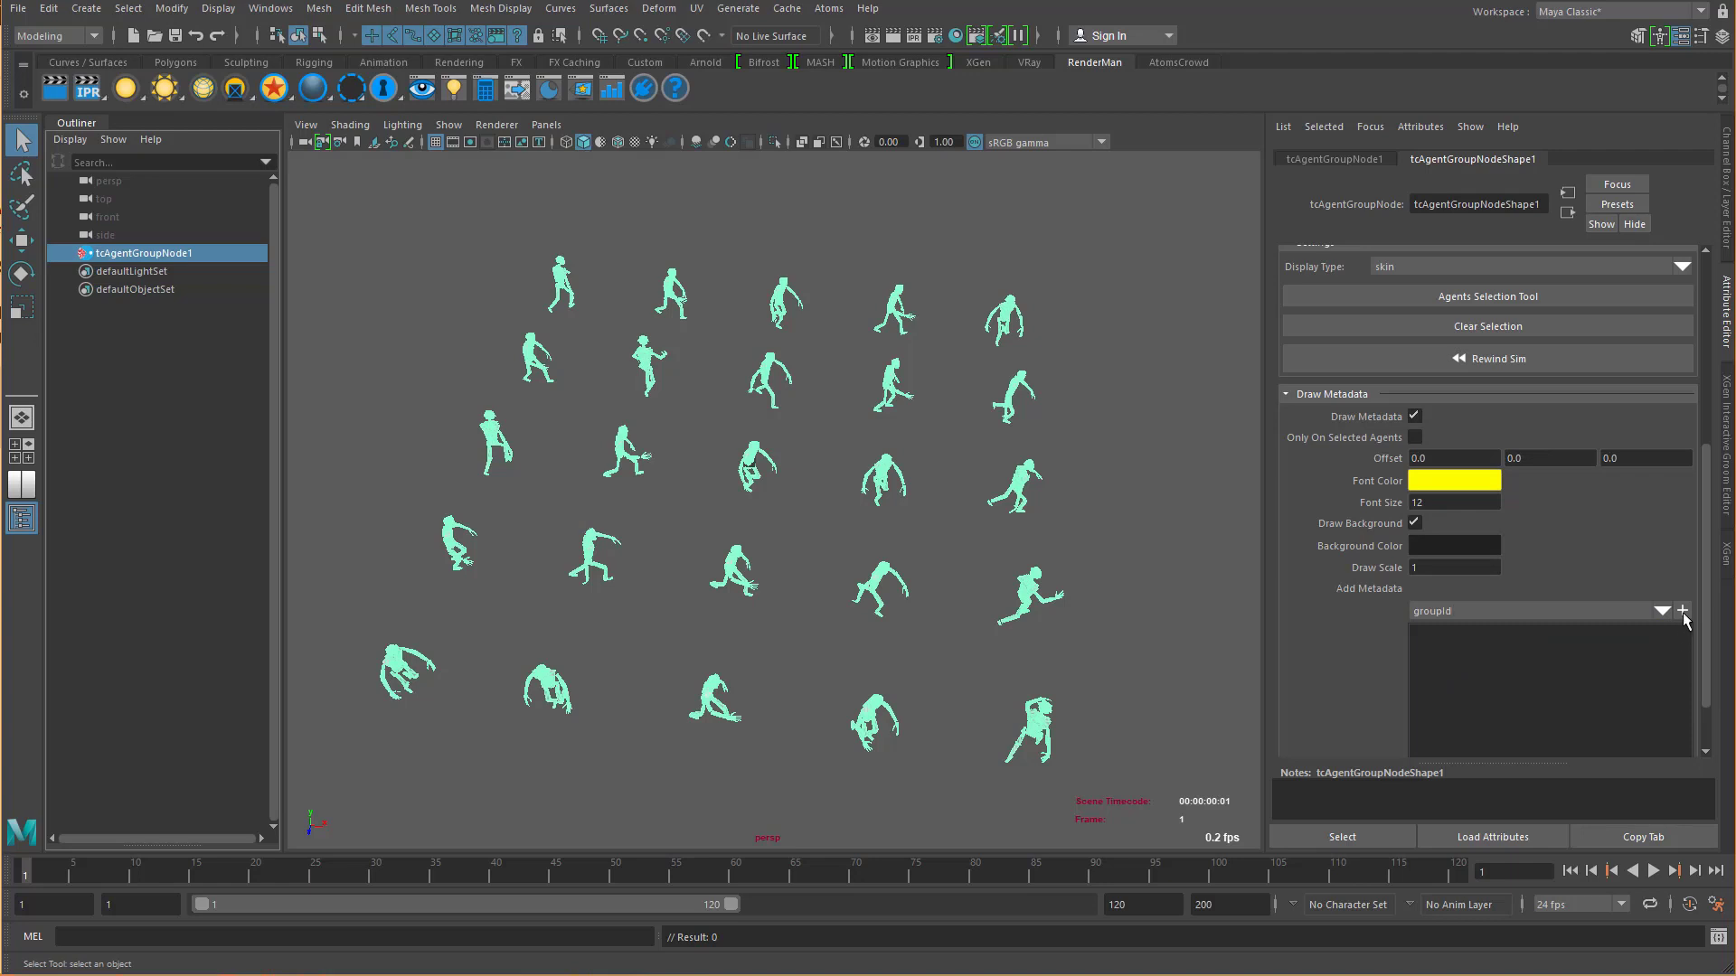
{"action": "left_click", "coordinate": [1682, 612]}
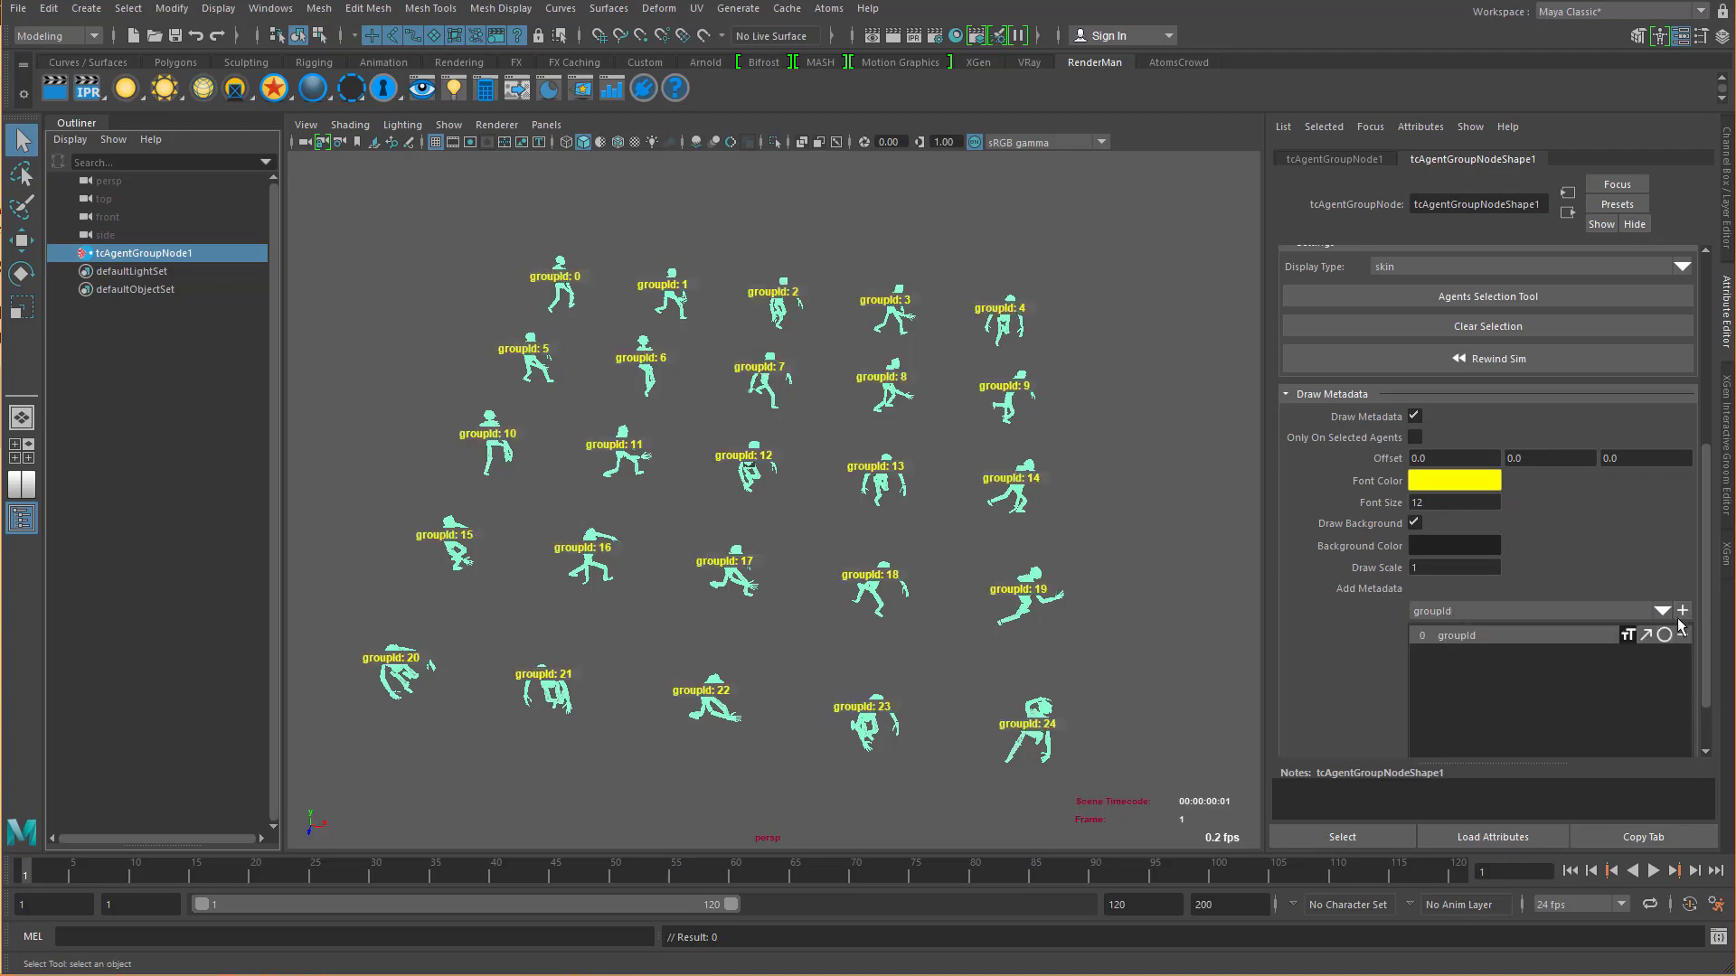
Step: Play the simulation briefly, stop it and rewind to frame 1
{"action": "scroll", "coordinate": [725, 515], "scroll_direction": "up", "scroll_amount": 3}
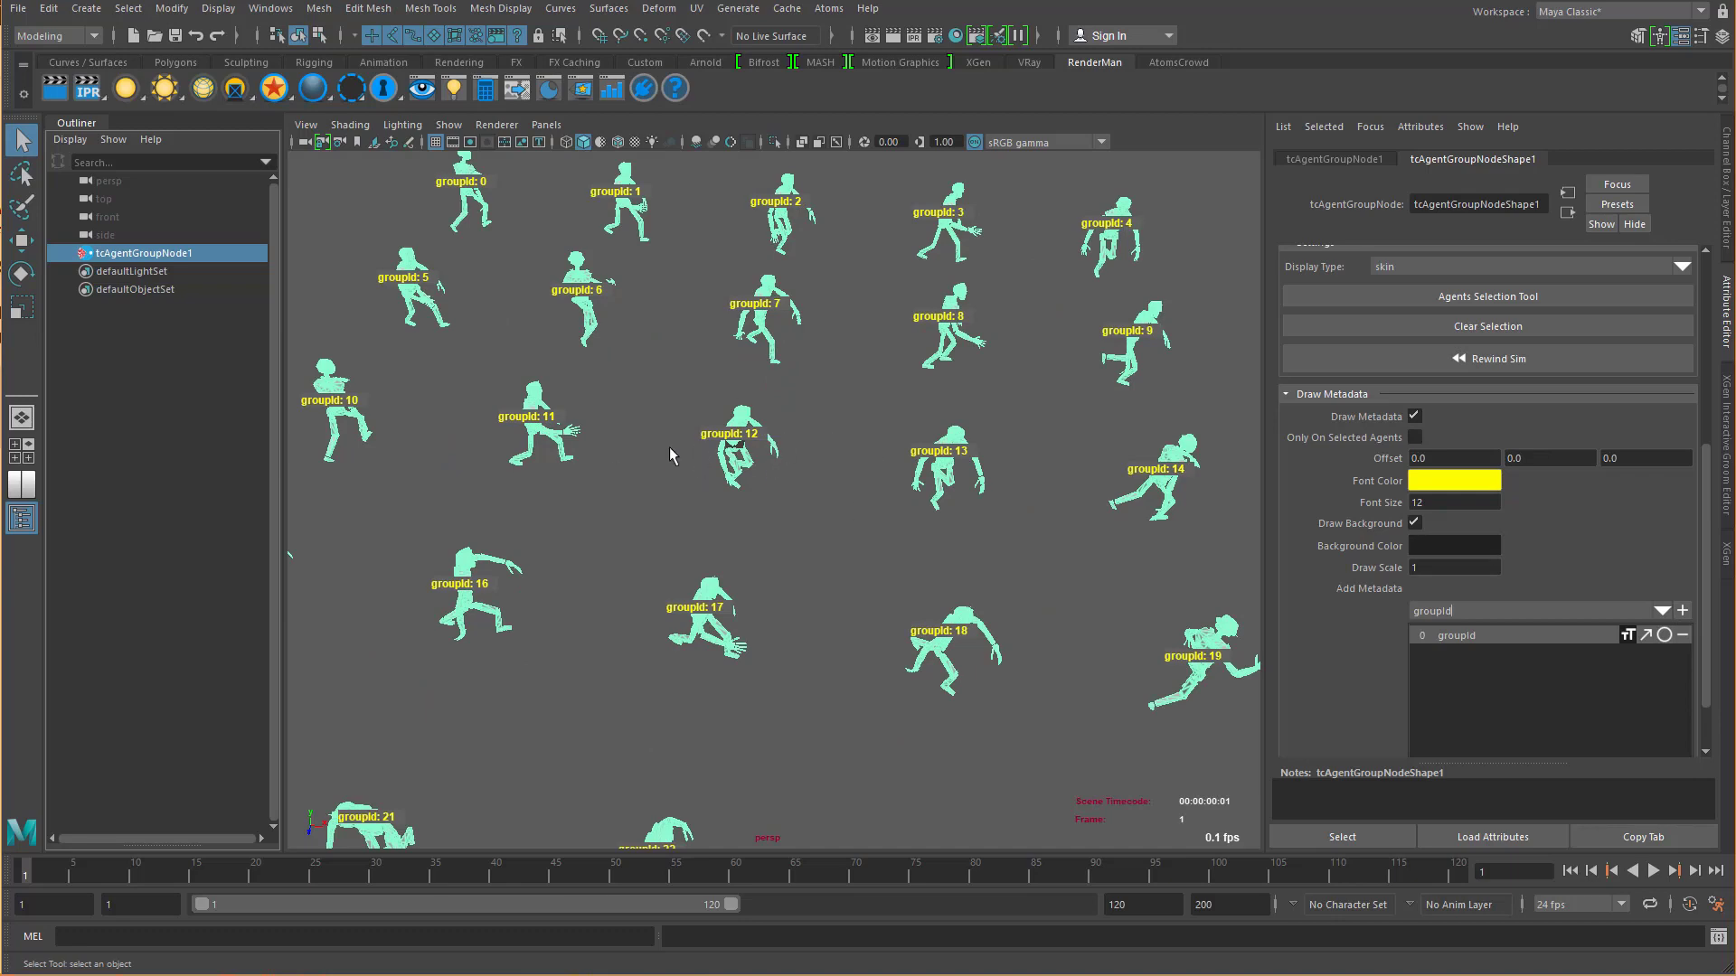
{"action": "scroll", "coordinate": [710, 464], "scroll_direction": "down", "scroll_amount": 3}
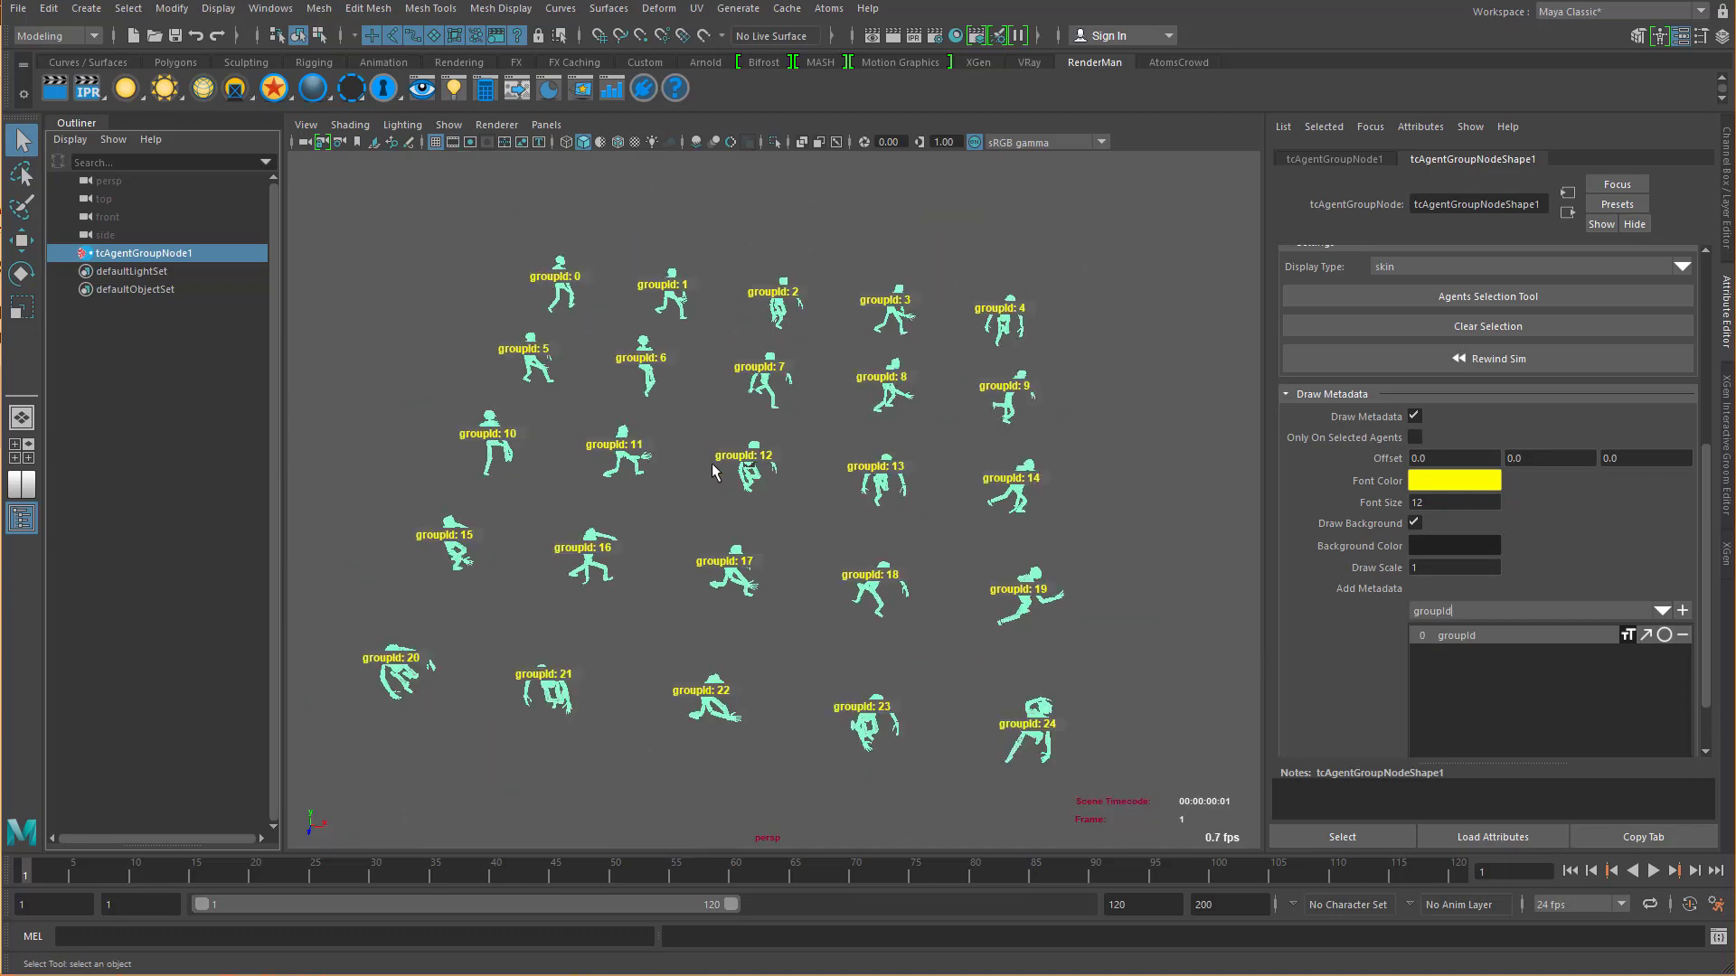
{"action": "left_click", "coordinate": [1652, 871]}
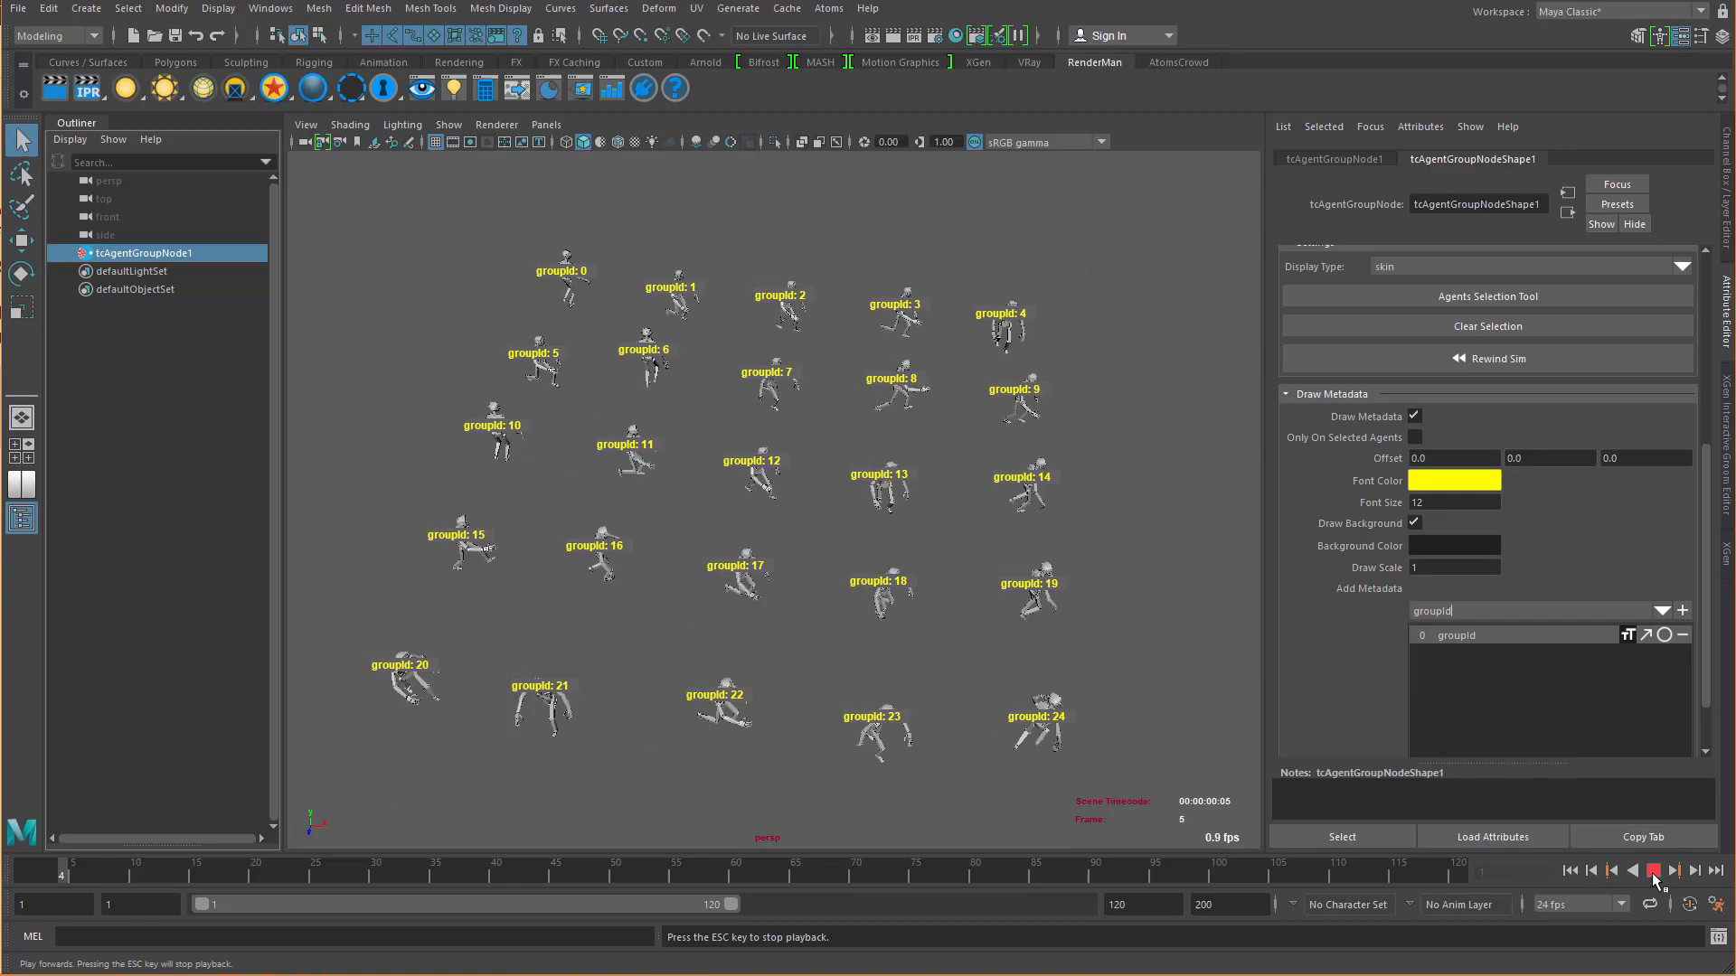
{"action": "key", "text": "Escape"}
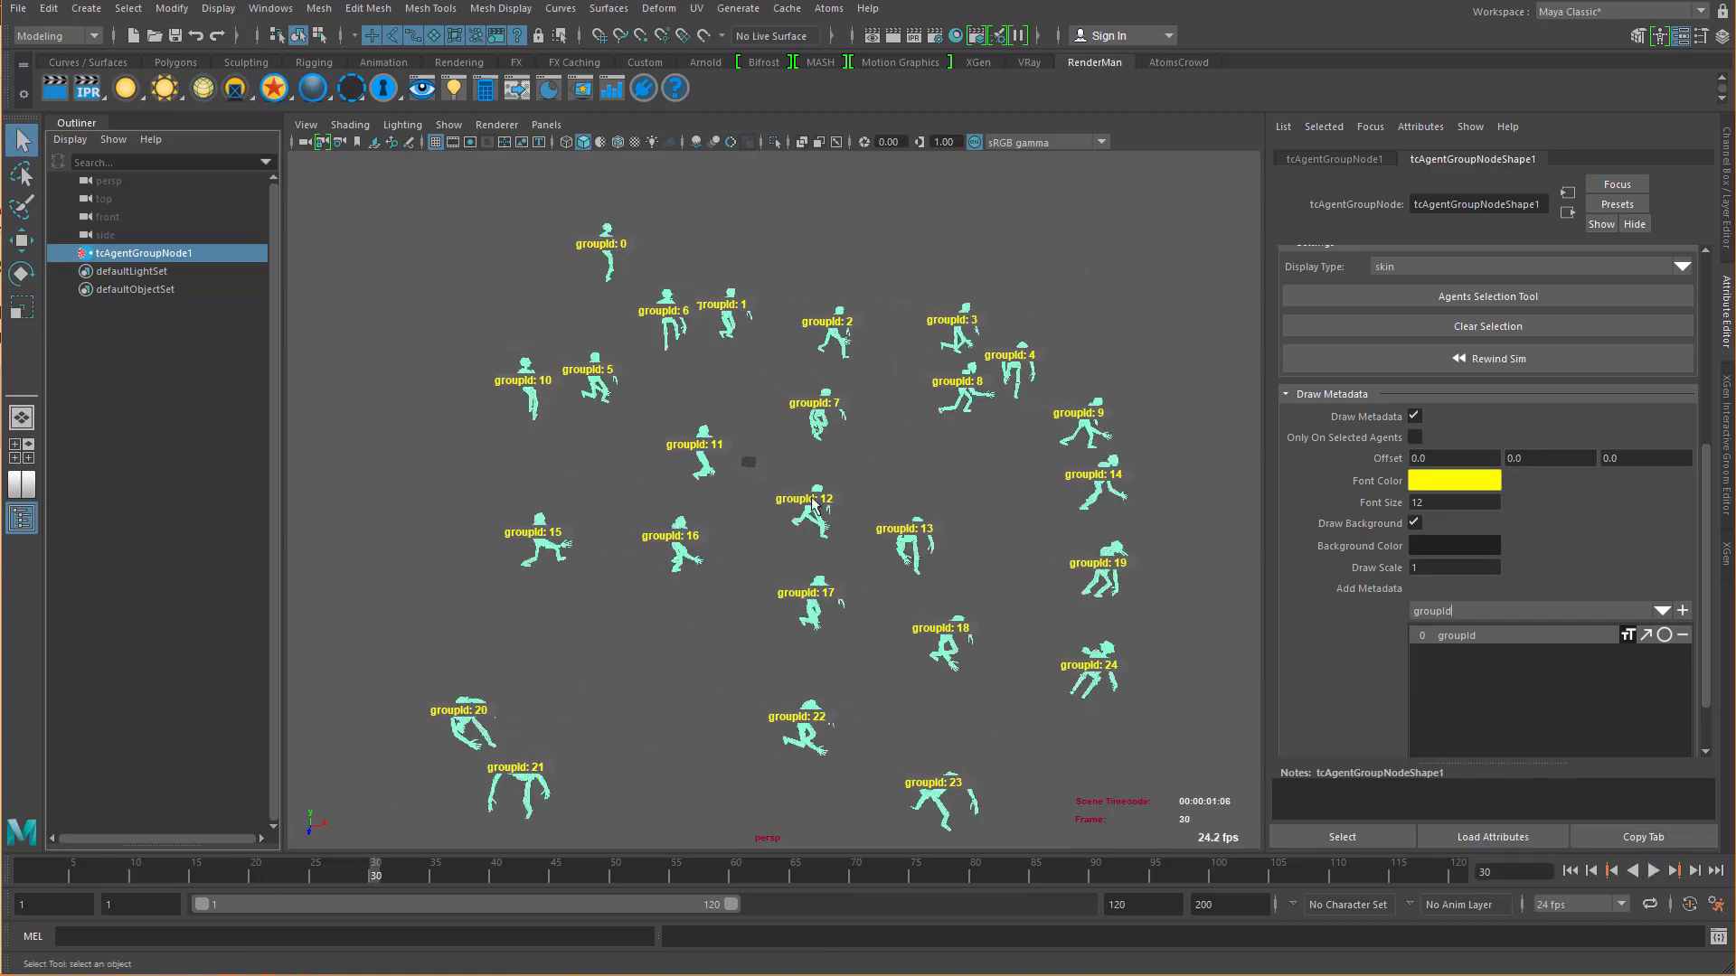
{"action": "left_click", "coordinate": [1570, 872]}
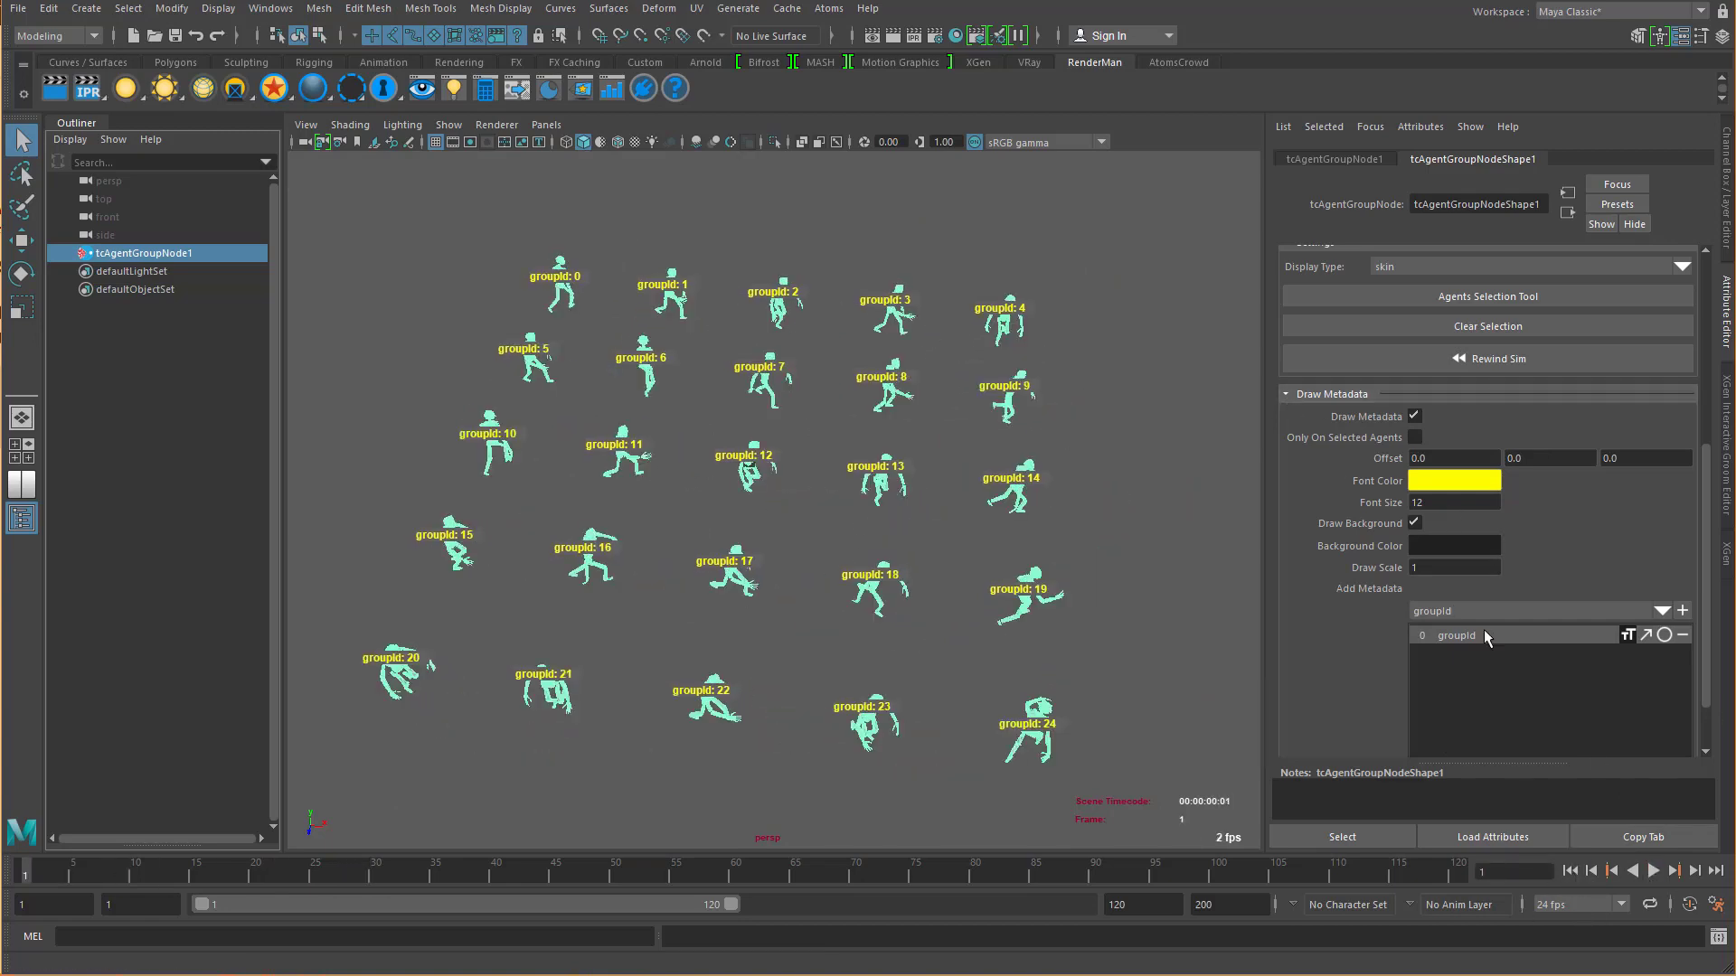
Step: Add direction metadata at draw scale 30 without text labels, and remove the groupId entry
{"action": "left_click", "coordinate": [1662, 611]}
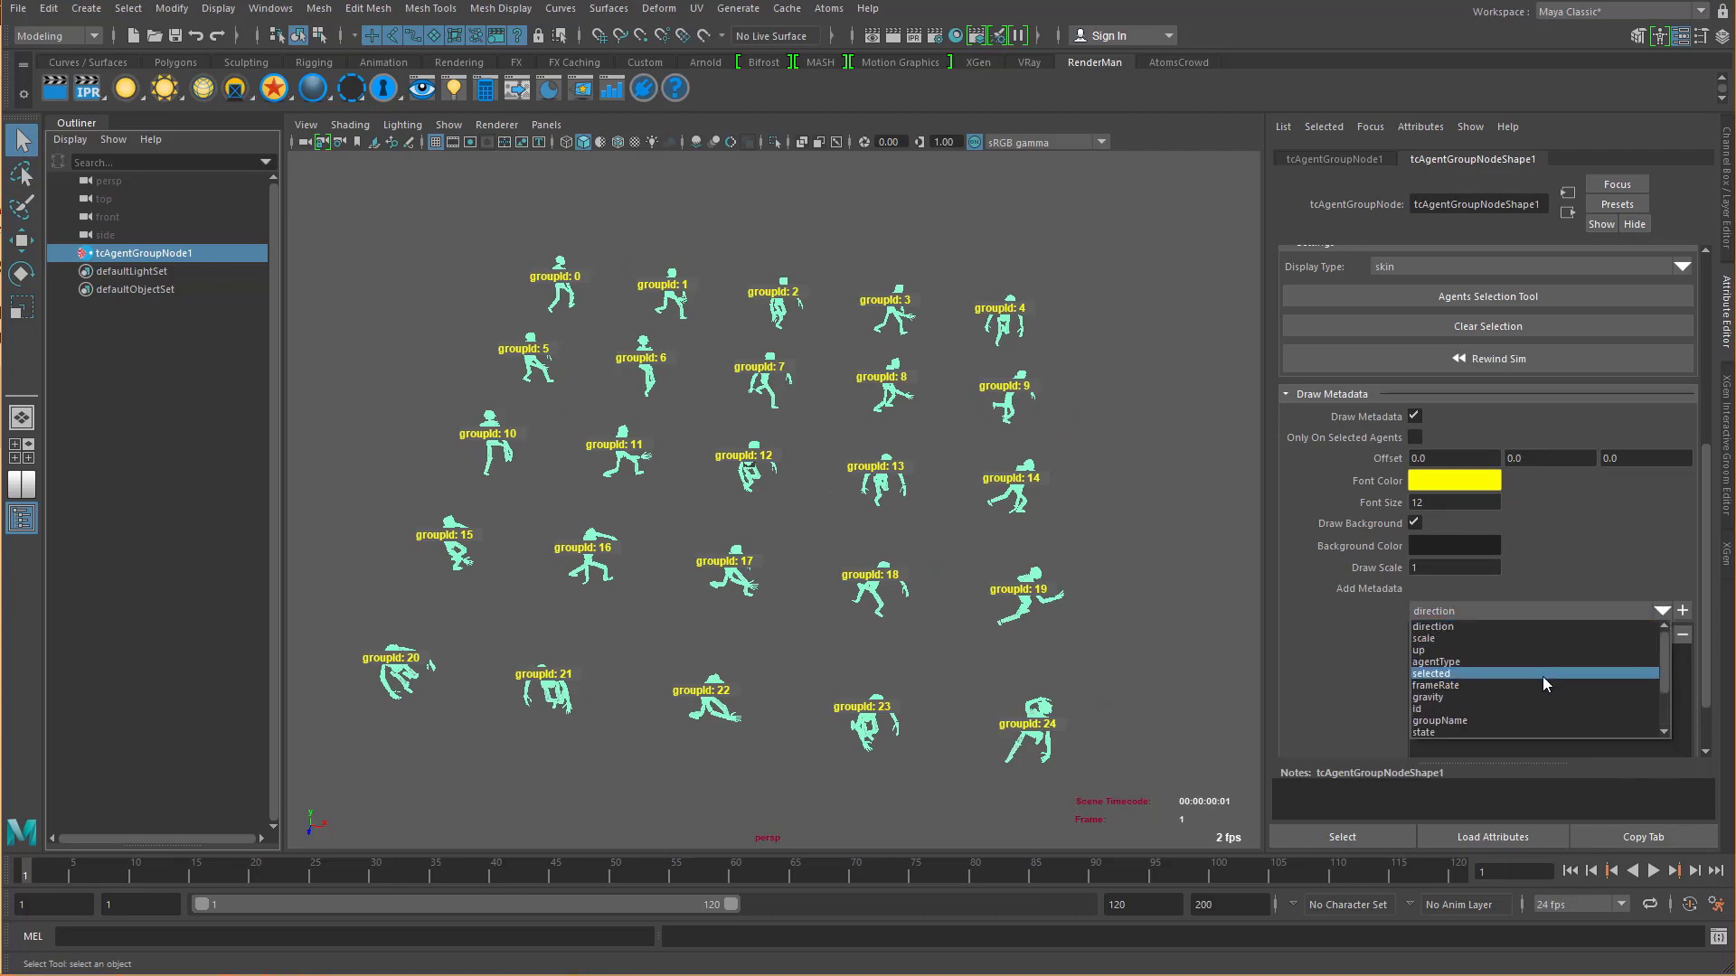
{"action": "left_click", "coordinate": [1453, 635]}
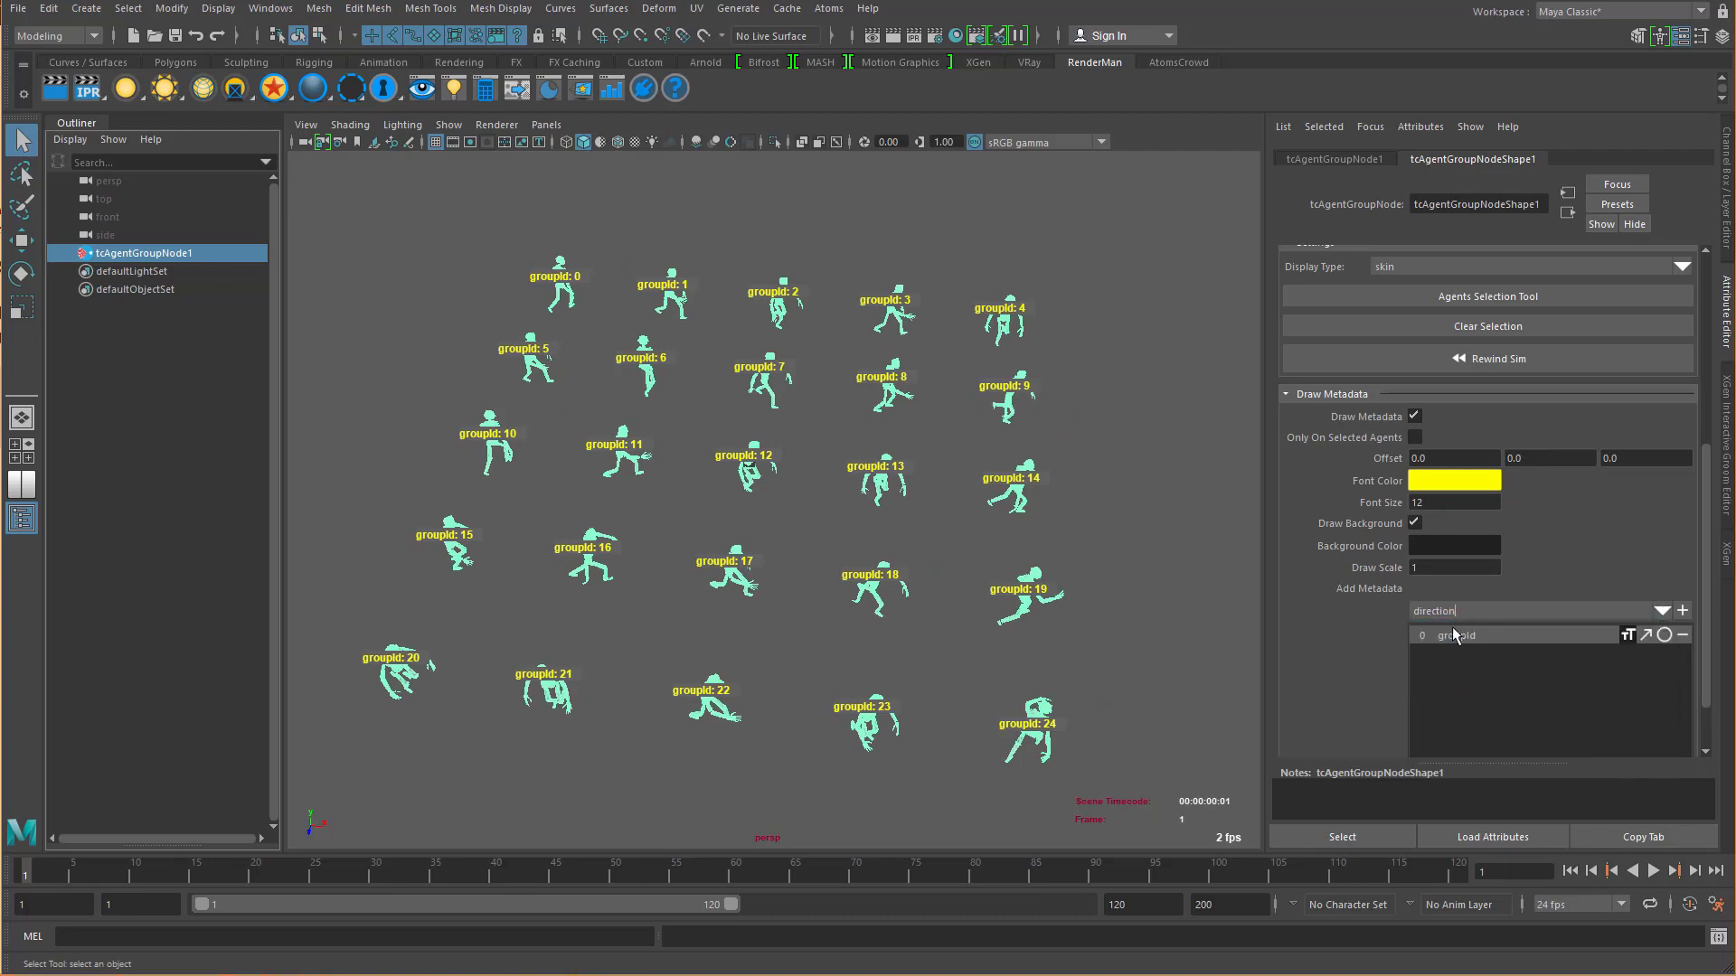
{"action": "left_click", "coordinate": [1685, 609]}
{"action": "scroll", "coordinate": [814, 434], "scroll_direction": "up", "scroll_amount": 5}
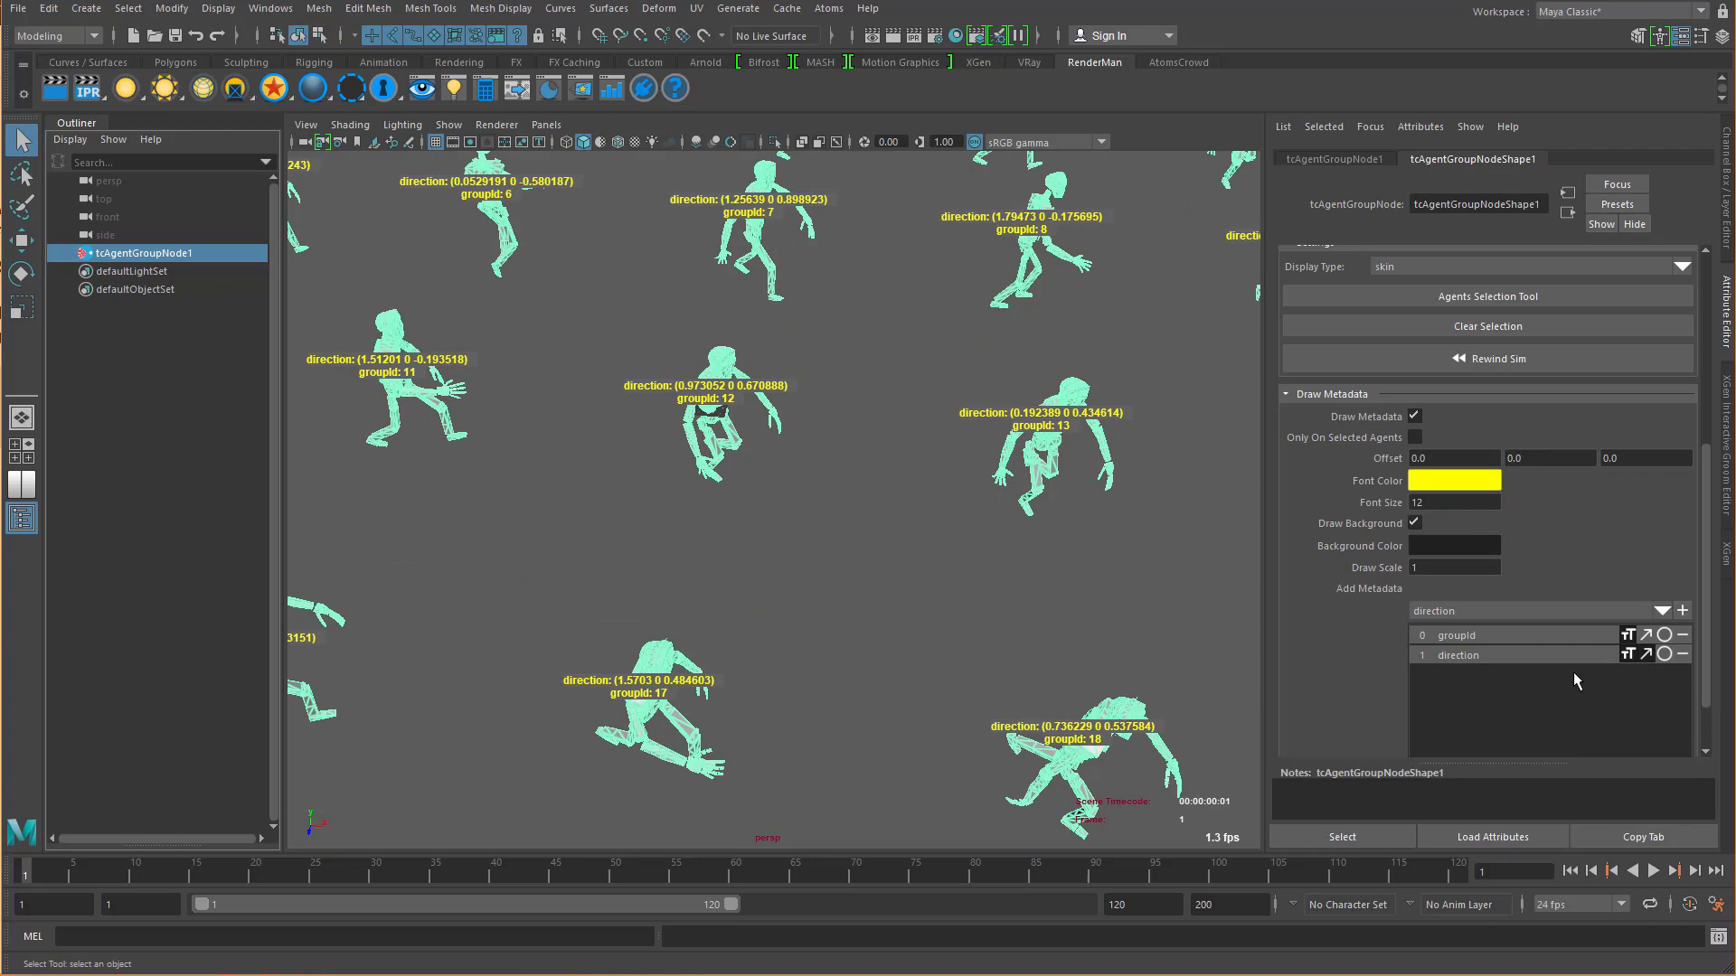
{"action": "left_click", "coordinate": [1411, 567]}
{"action": "type", "text": "30"}
{"action": "key", "text": "Return"}
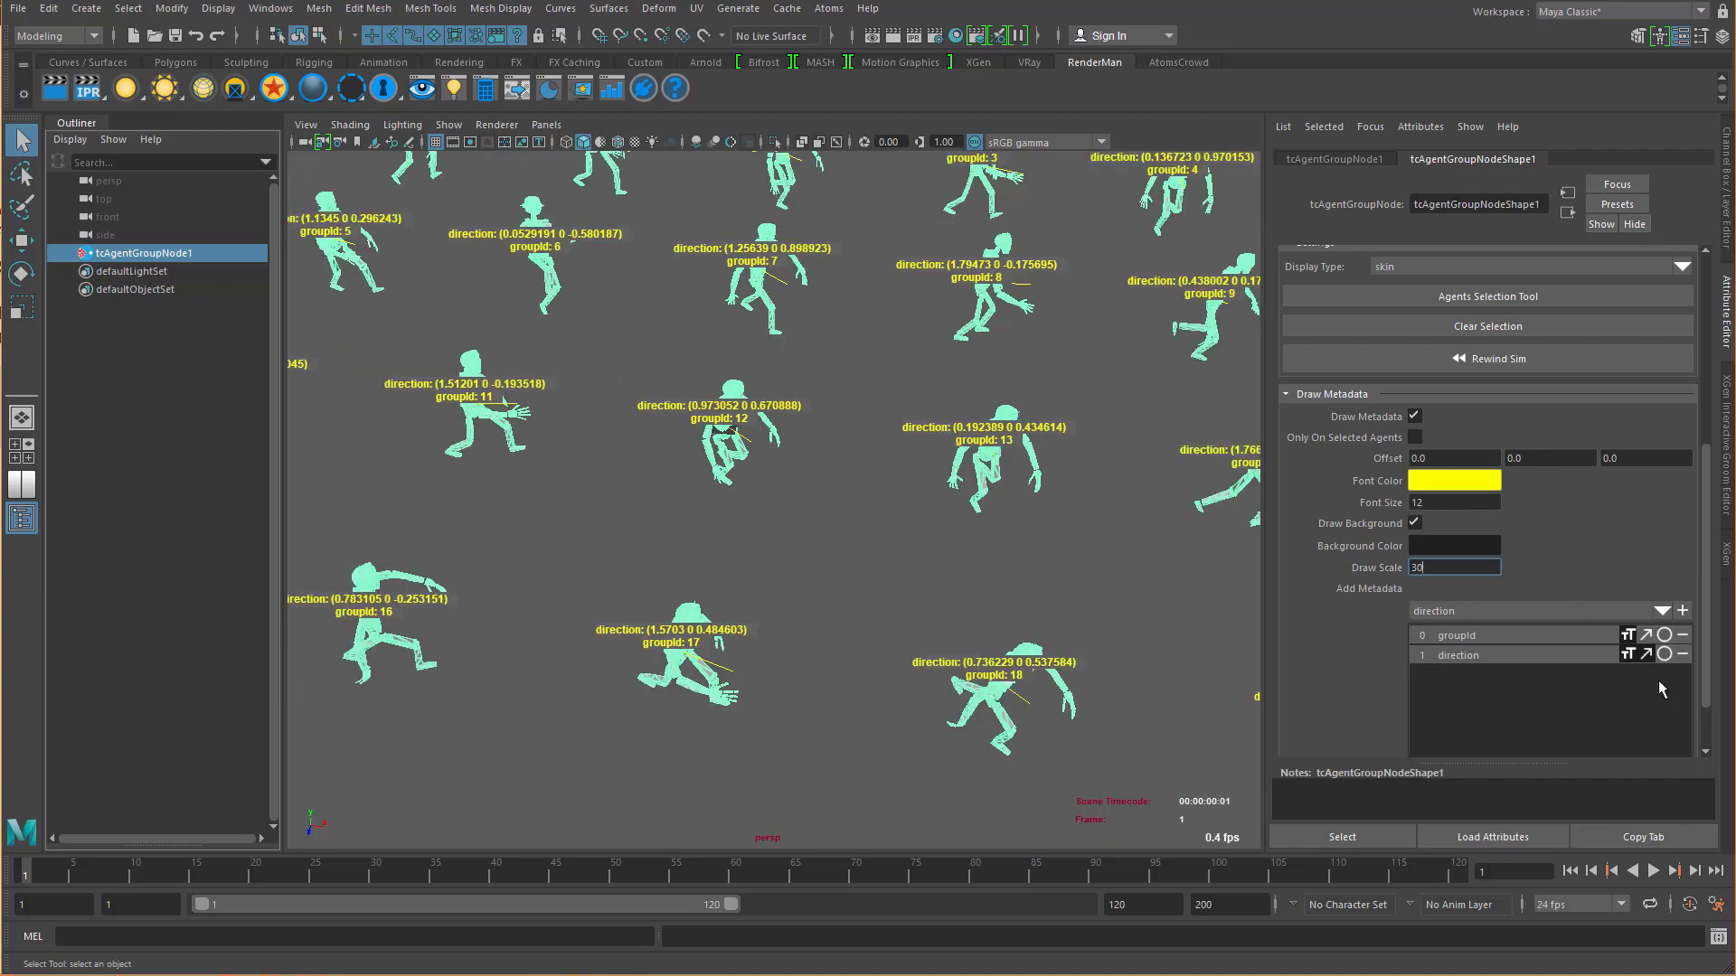
{"action": "left_click", "coordinate": [1629, 655]}
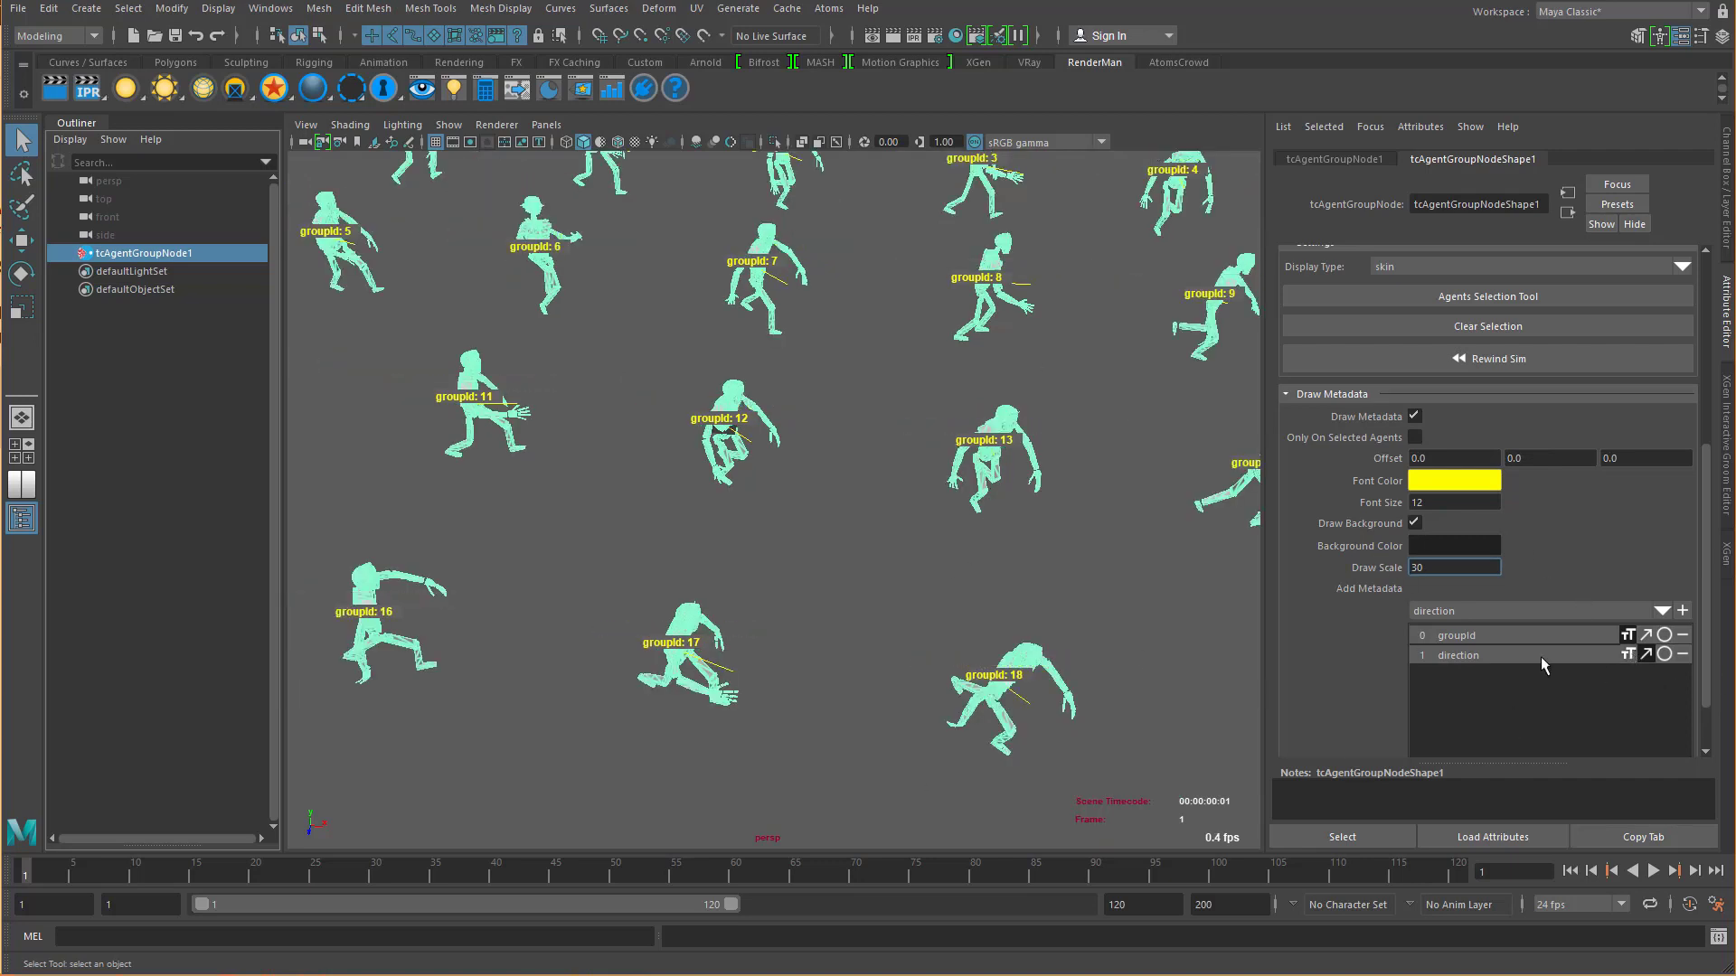
{"action": "left_click", "coordinate": [1682, 635]}
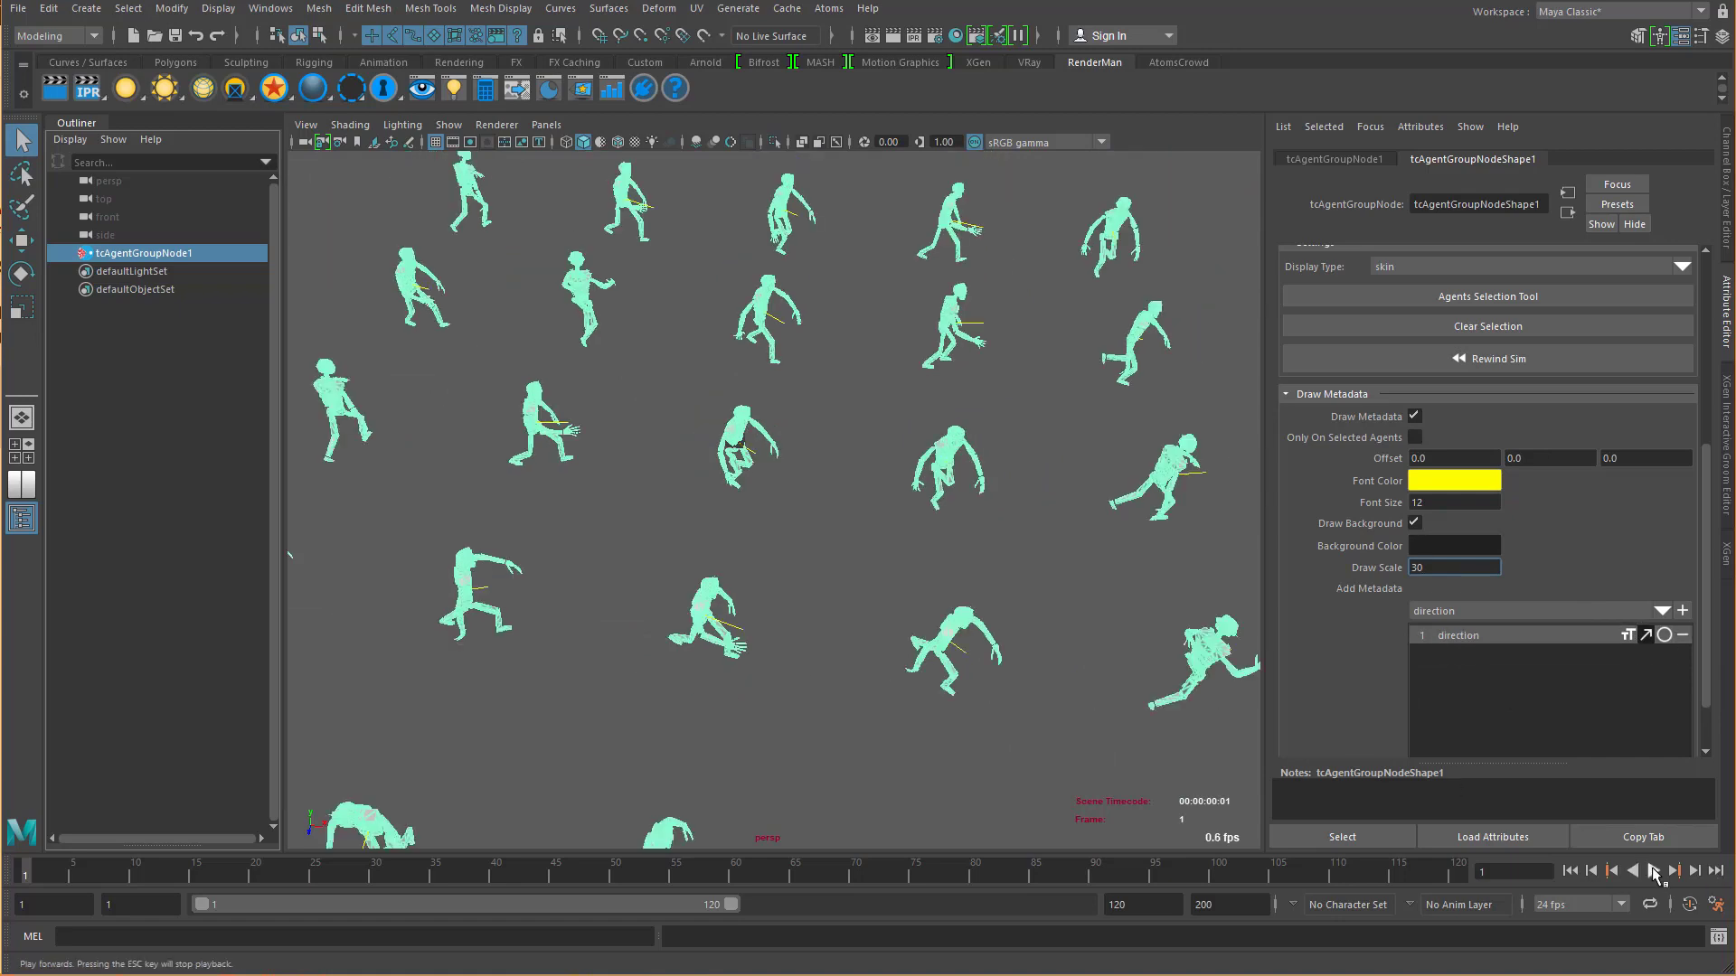
Step: Play the simulation to watch the direction lines, stop it and rewind to frame 1
{"action": "left_click", "coordinate": [1653, 871]}
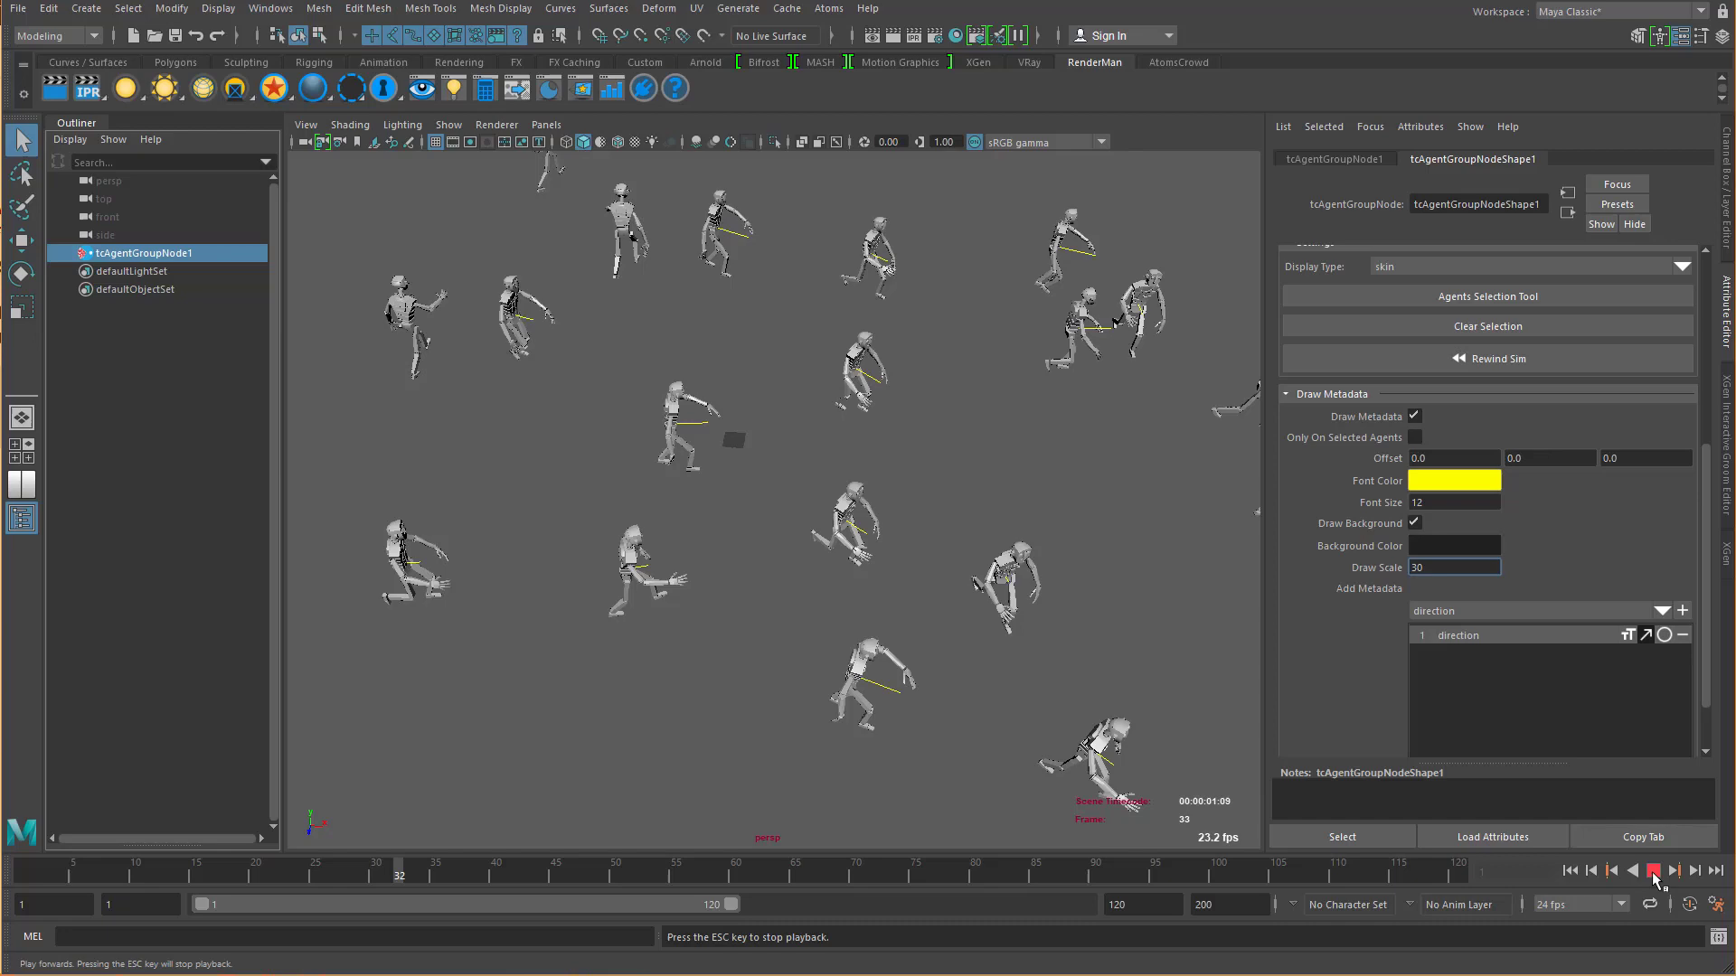
{"action": "key", "text": "Escape"}
{"action": "left_click", "coordinate": [959, 494]}
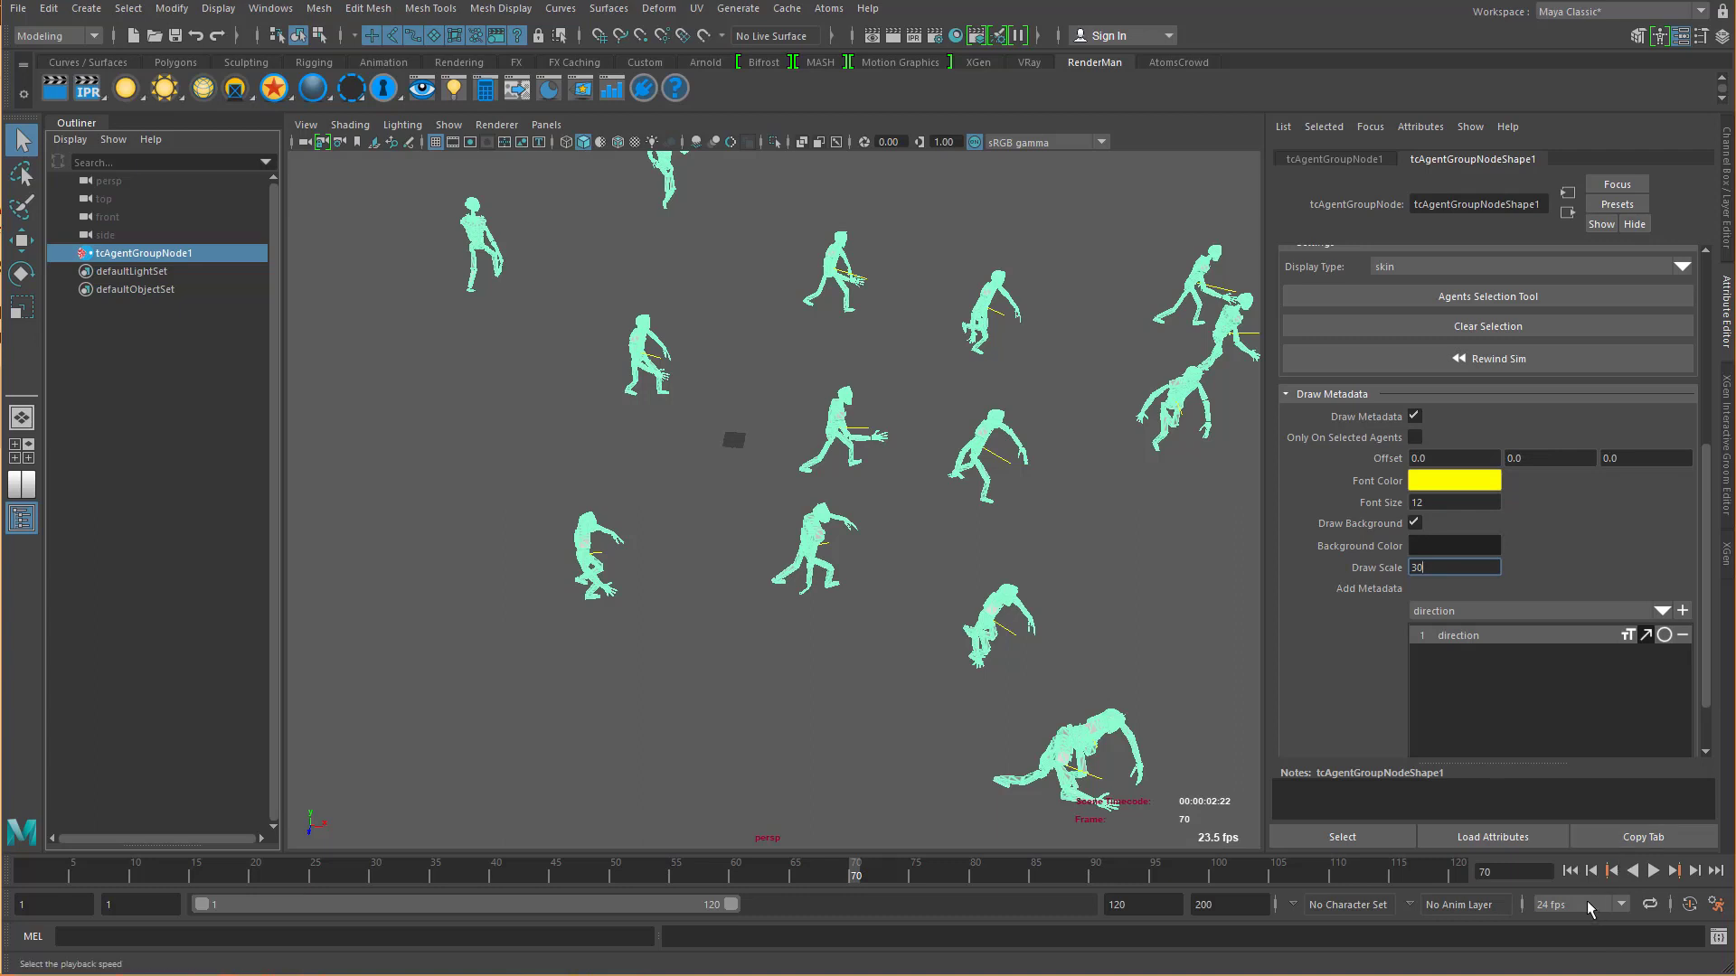
{"action": "left_click", "coordinate": [1570, 871]}
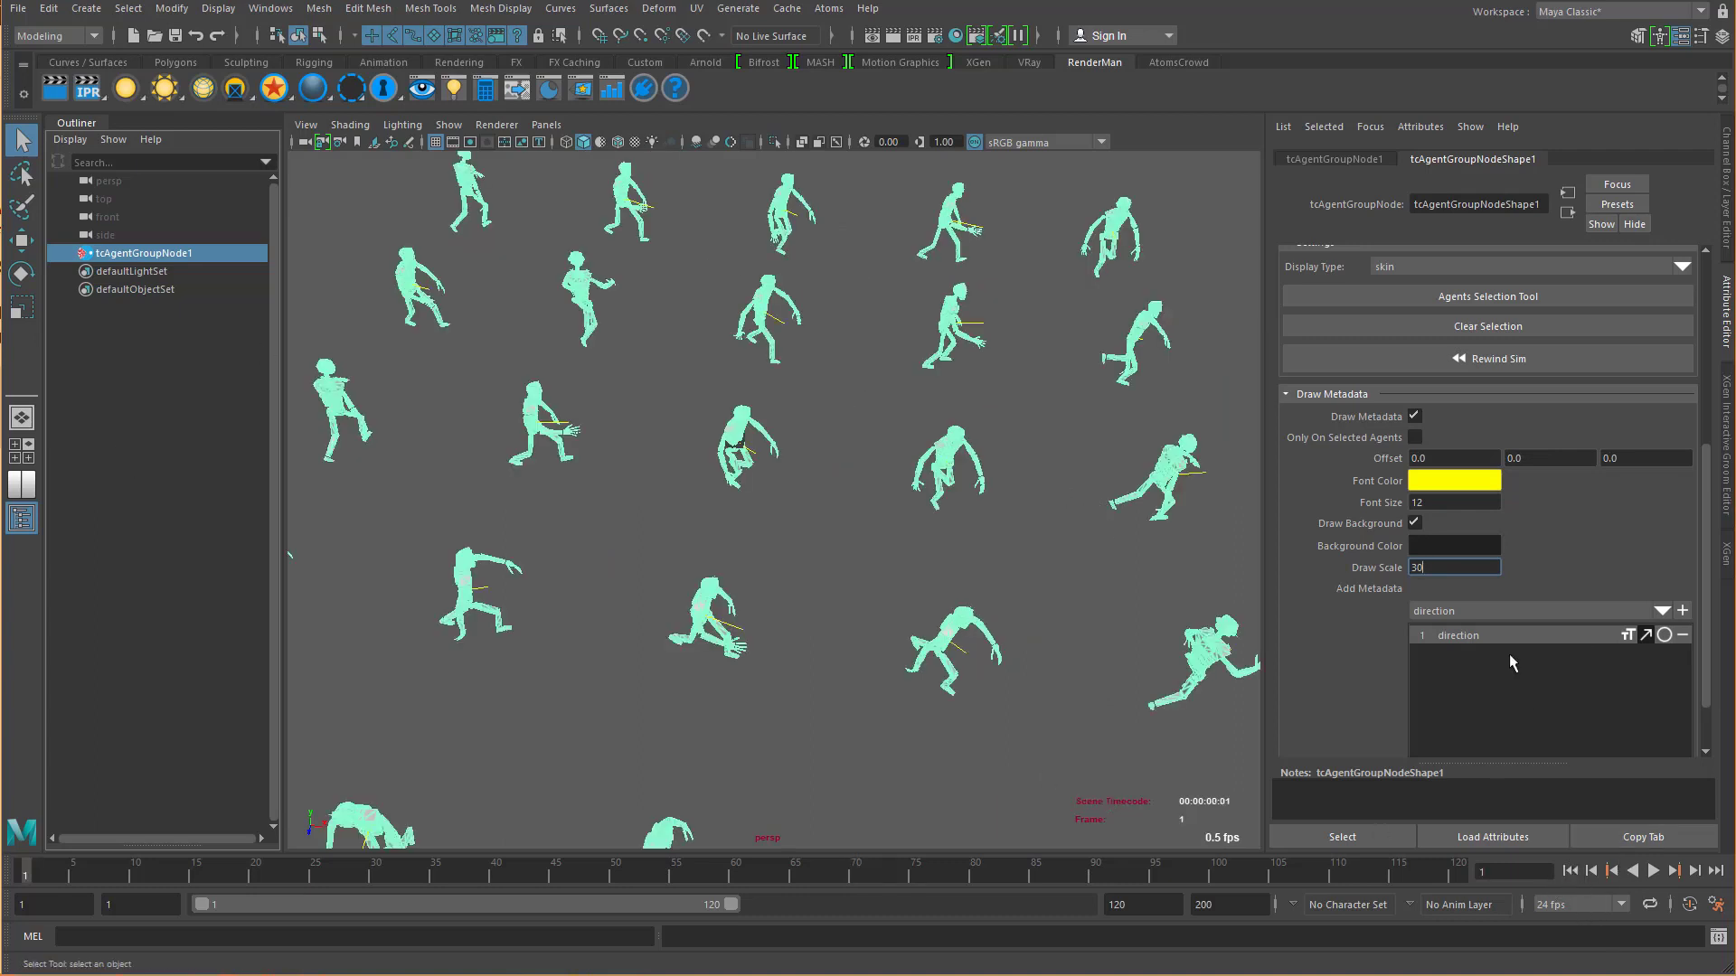
Step: Draw the direction metadata as circles, preview playback, rewind and scroll the Attribute Editor up
{"action": "left_click", "coordinate": [1665, 637]}
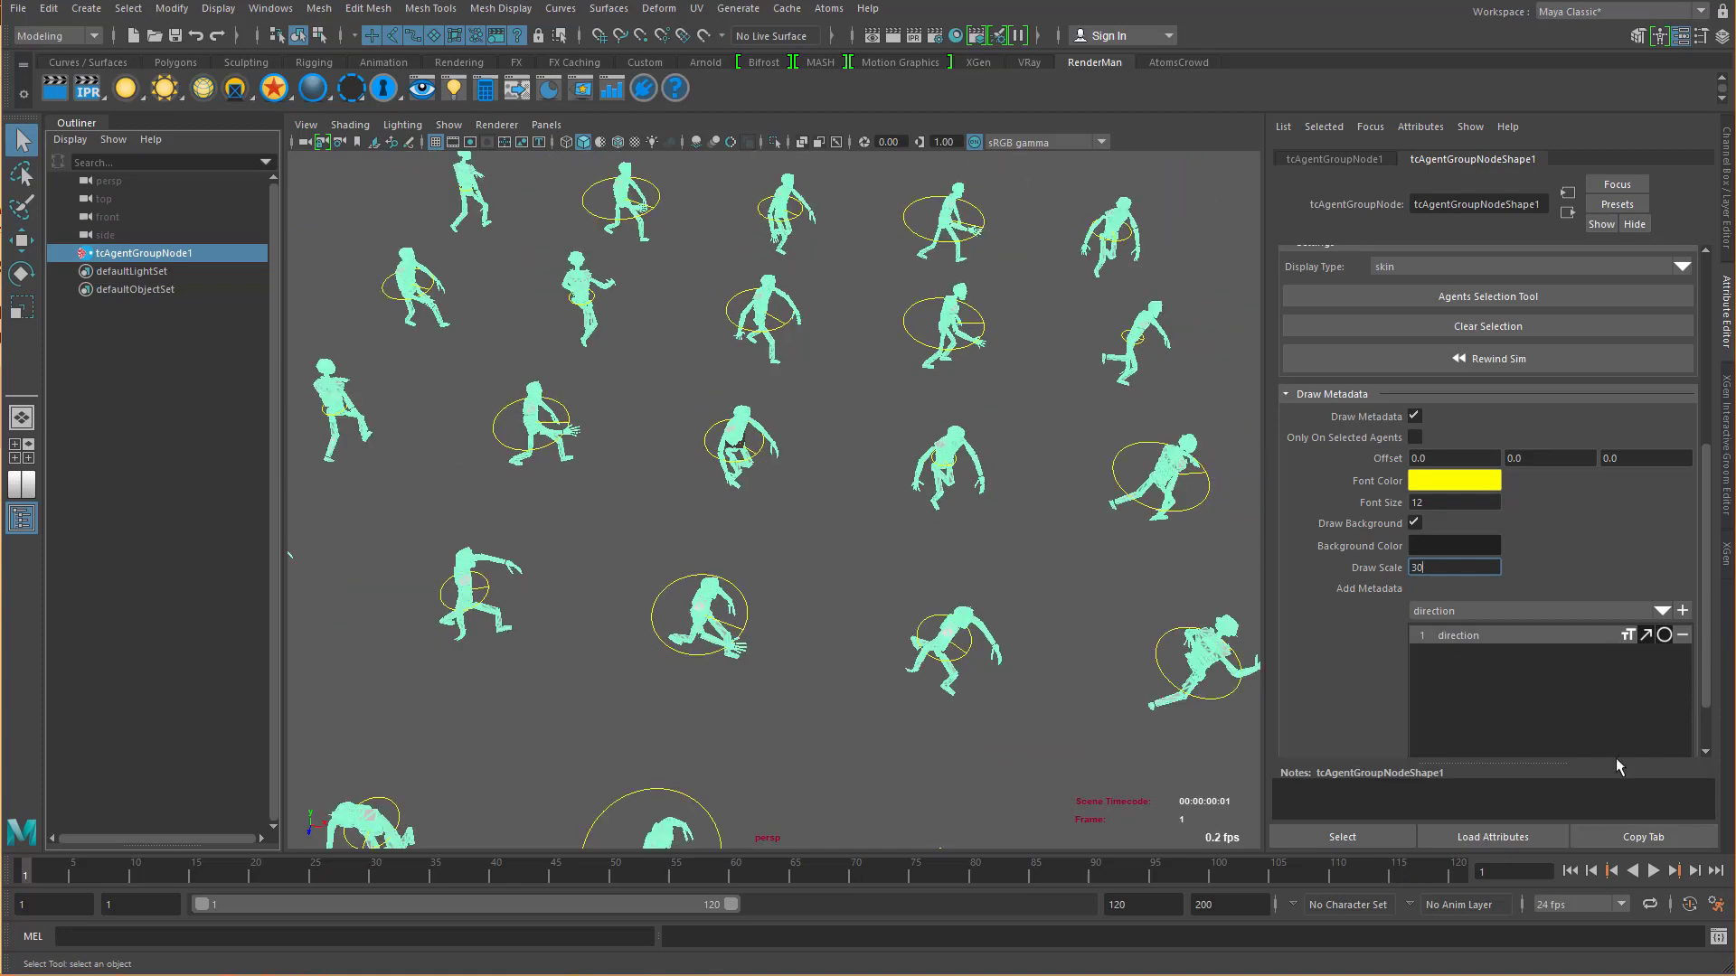
{"action": "left_click", "coordinate": [1654, 871]}
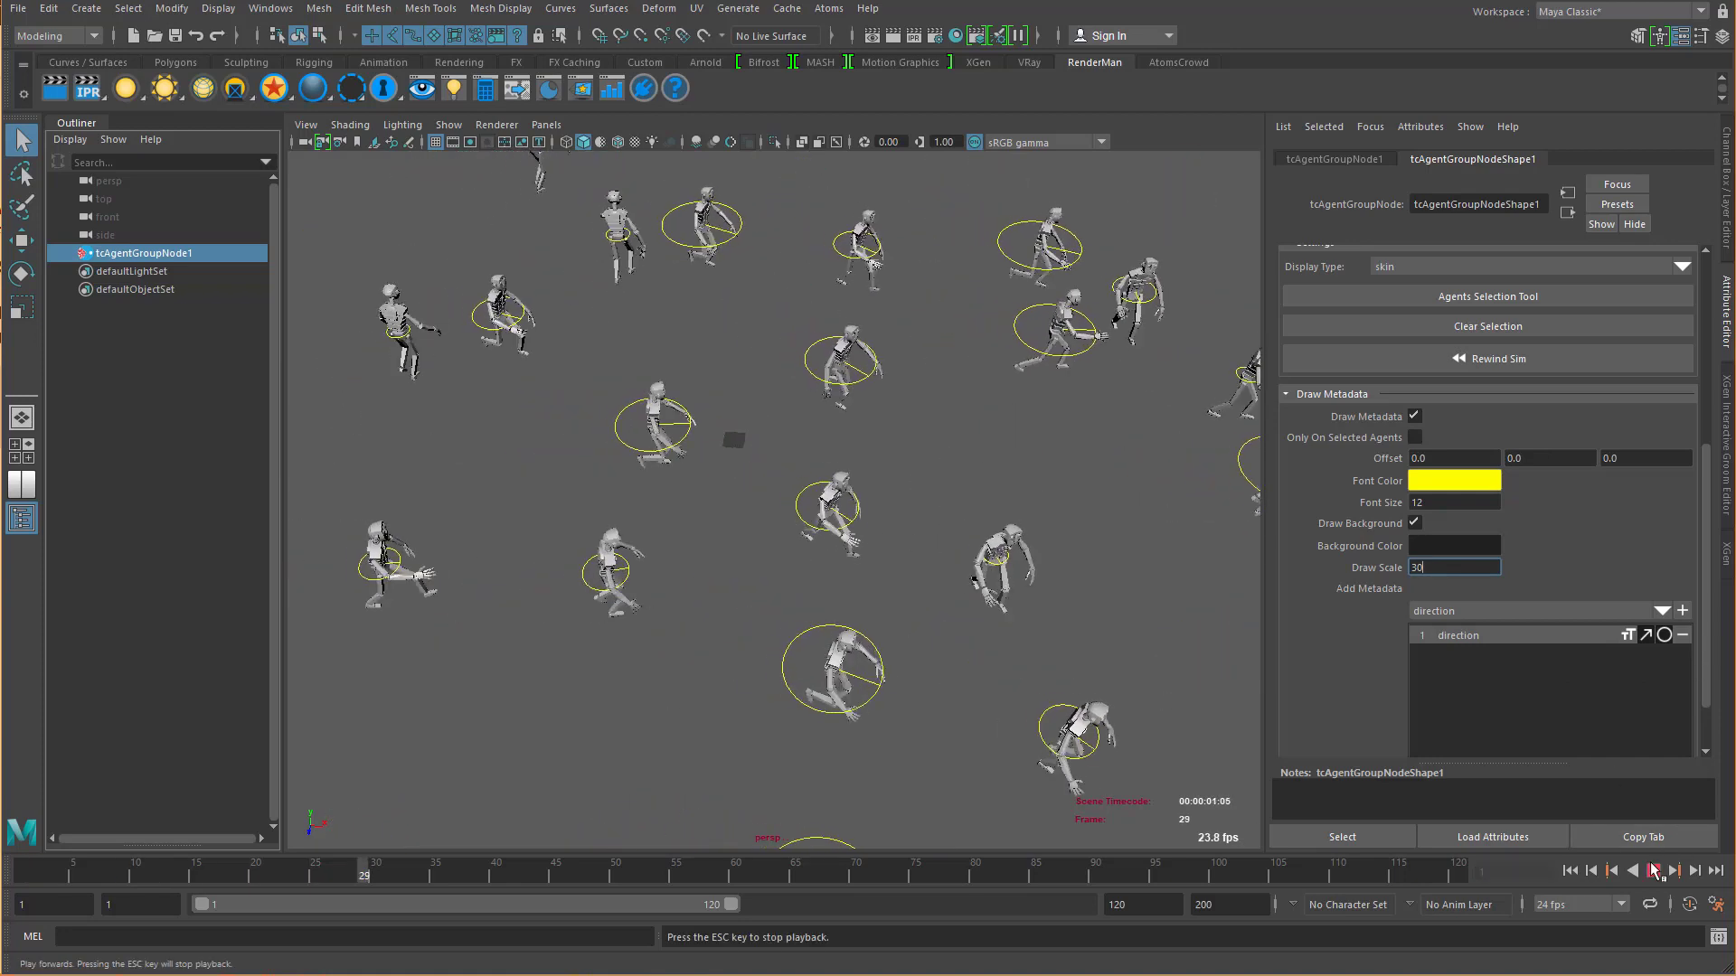
{"action": "left_click", "coordinate": [1654, 871]}
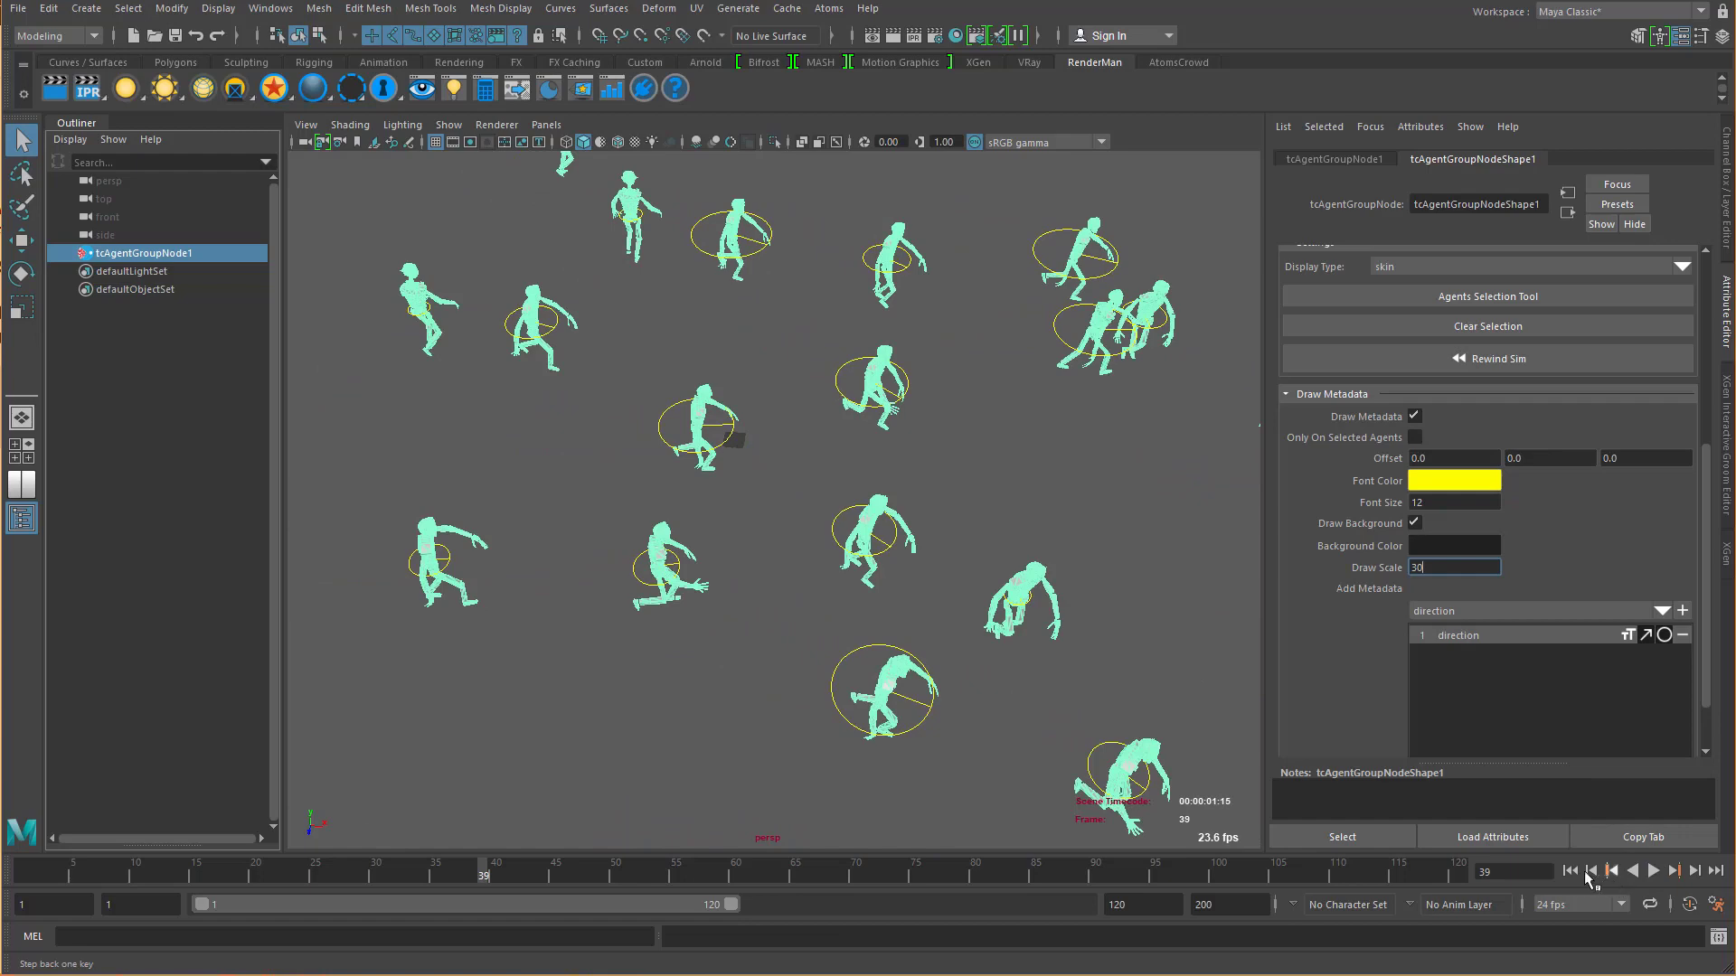
{"action": "left_click", "coordinate": [1570, 871]}
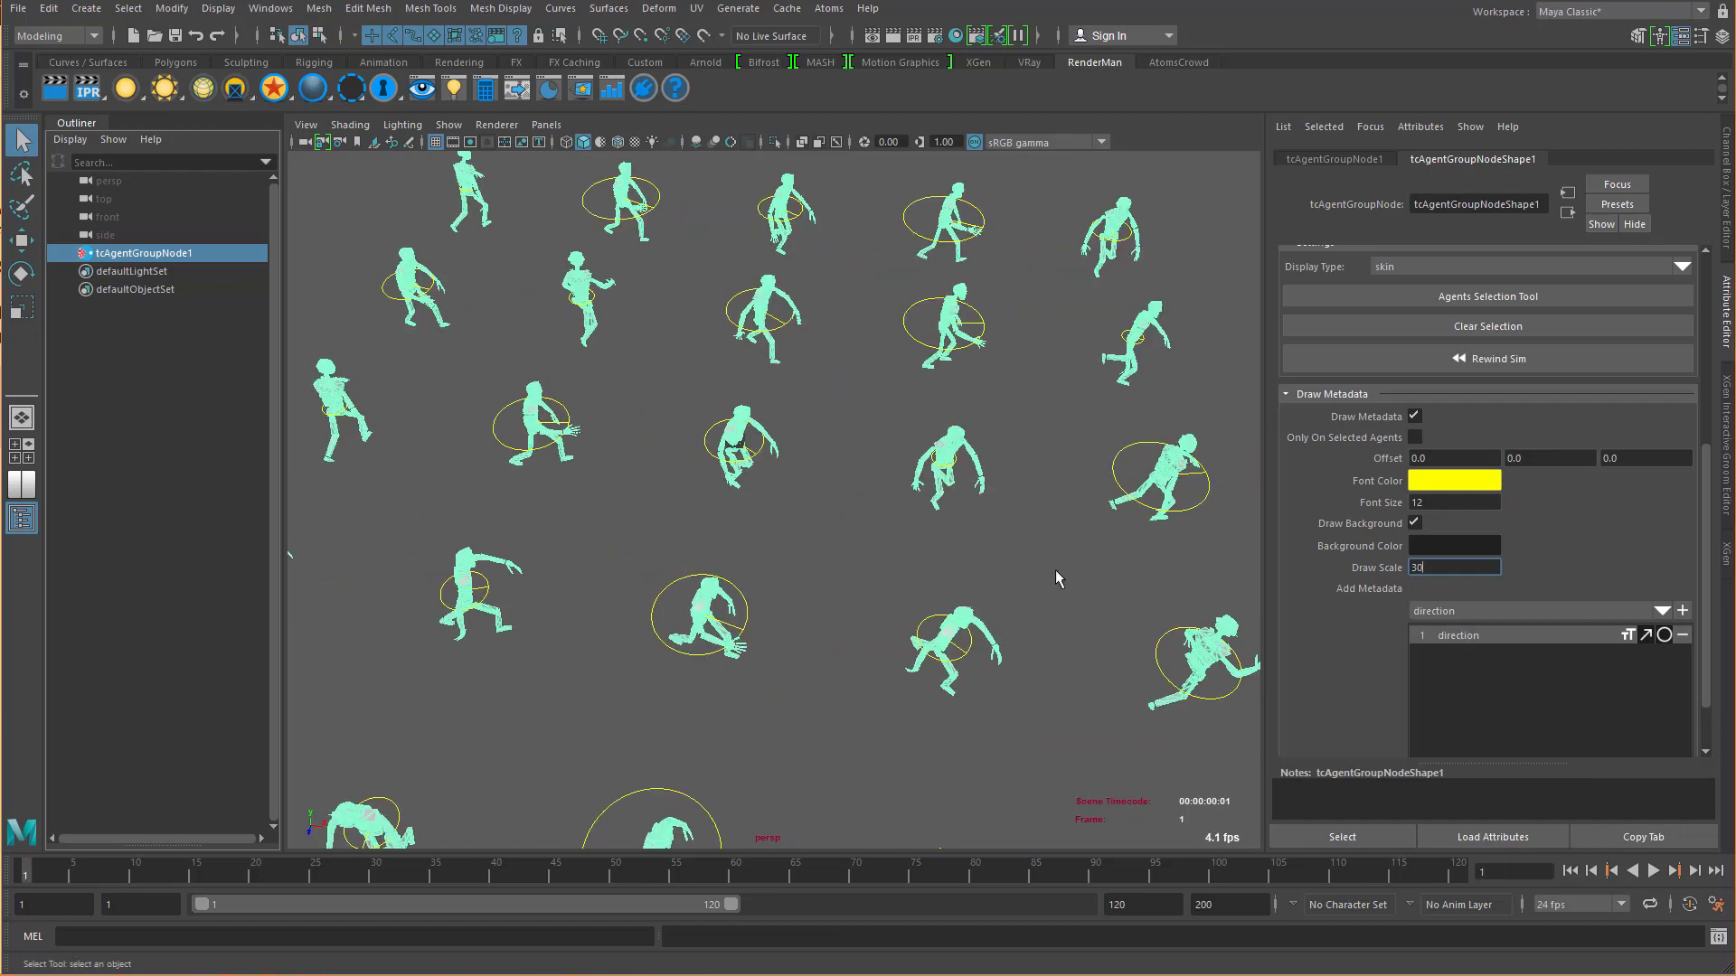
{"action": "scroll", "coordinate": [651, 551], "scroll_direction": "down", "scroll_amount": 5}
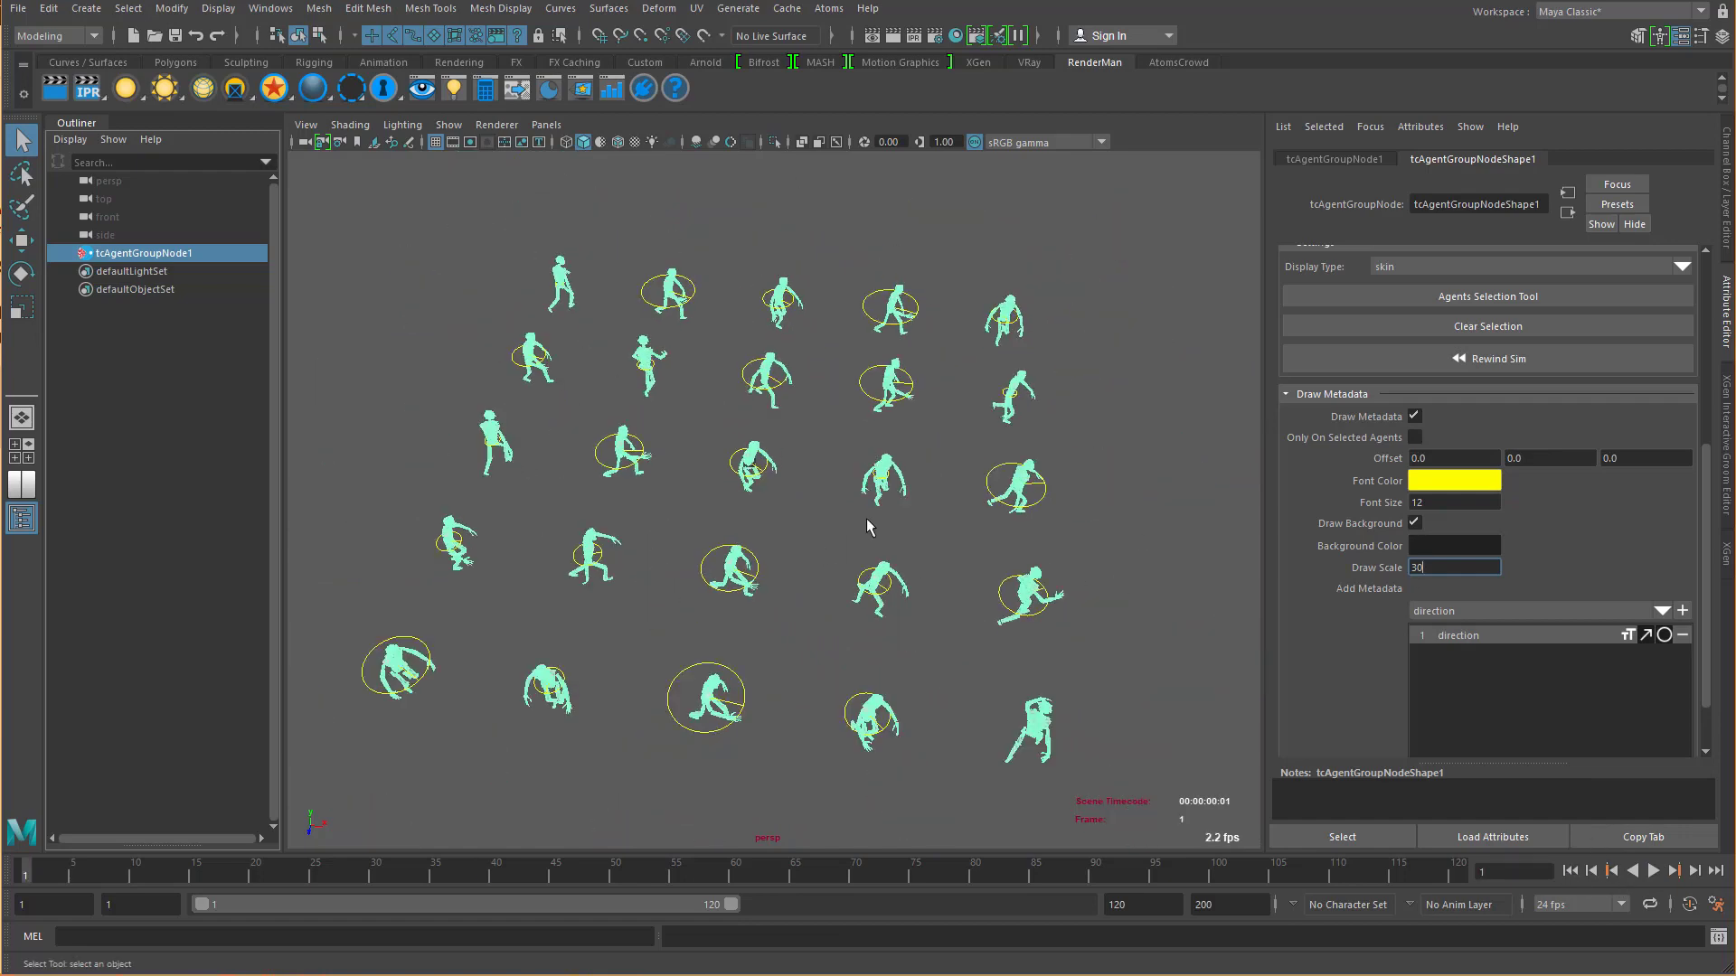
{"action": "mouse_move", "coordinate": [1707, 624]}
{"action": "left_mouse_down"}
{"action": "mouse_move", "coordinate": [1707, 438]}
{"action": "mouse_move", "coordinate": [1705, 488]}
{"action": "left_mouse_up"}
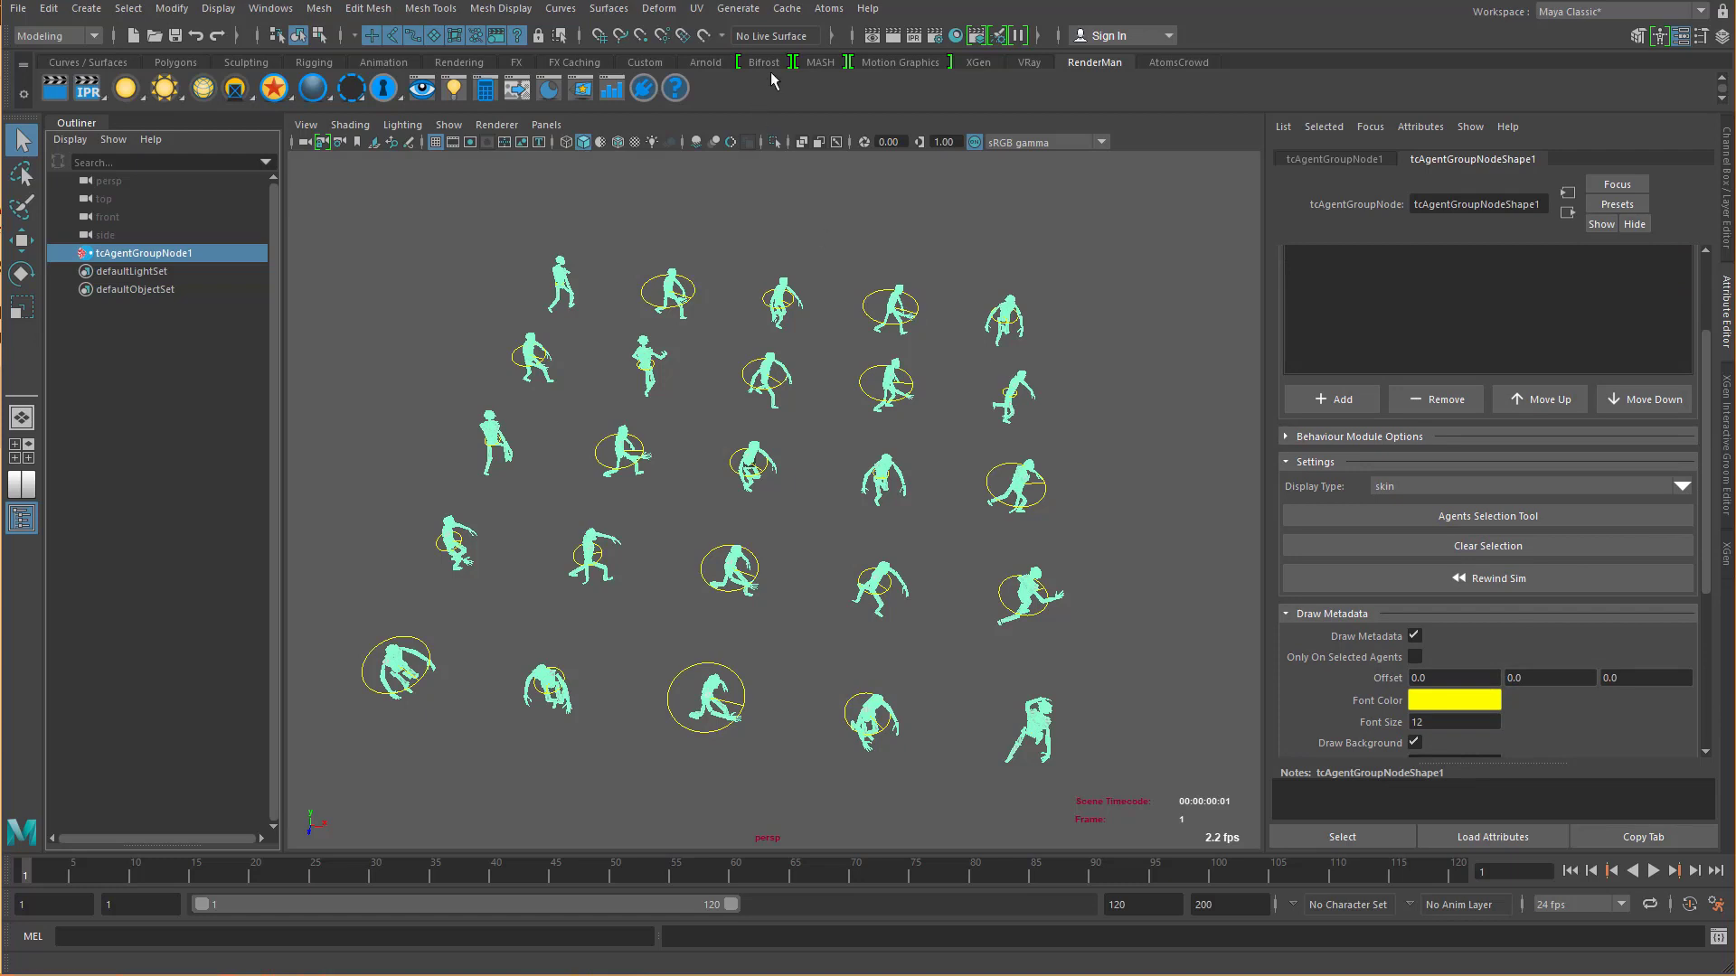
Step: Open the Atoms Editor's BehaviourModules tab and add BehaviourModule31 with template code
{"action": "left_click", "coordinate": [828, 9]}
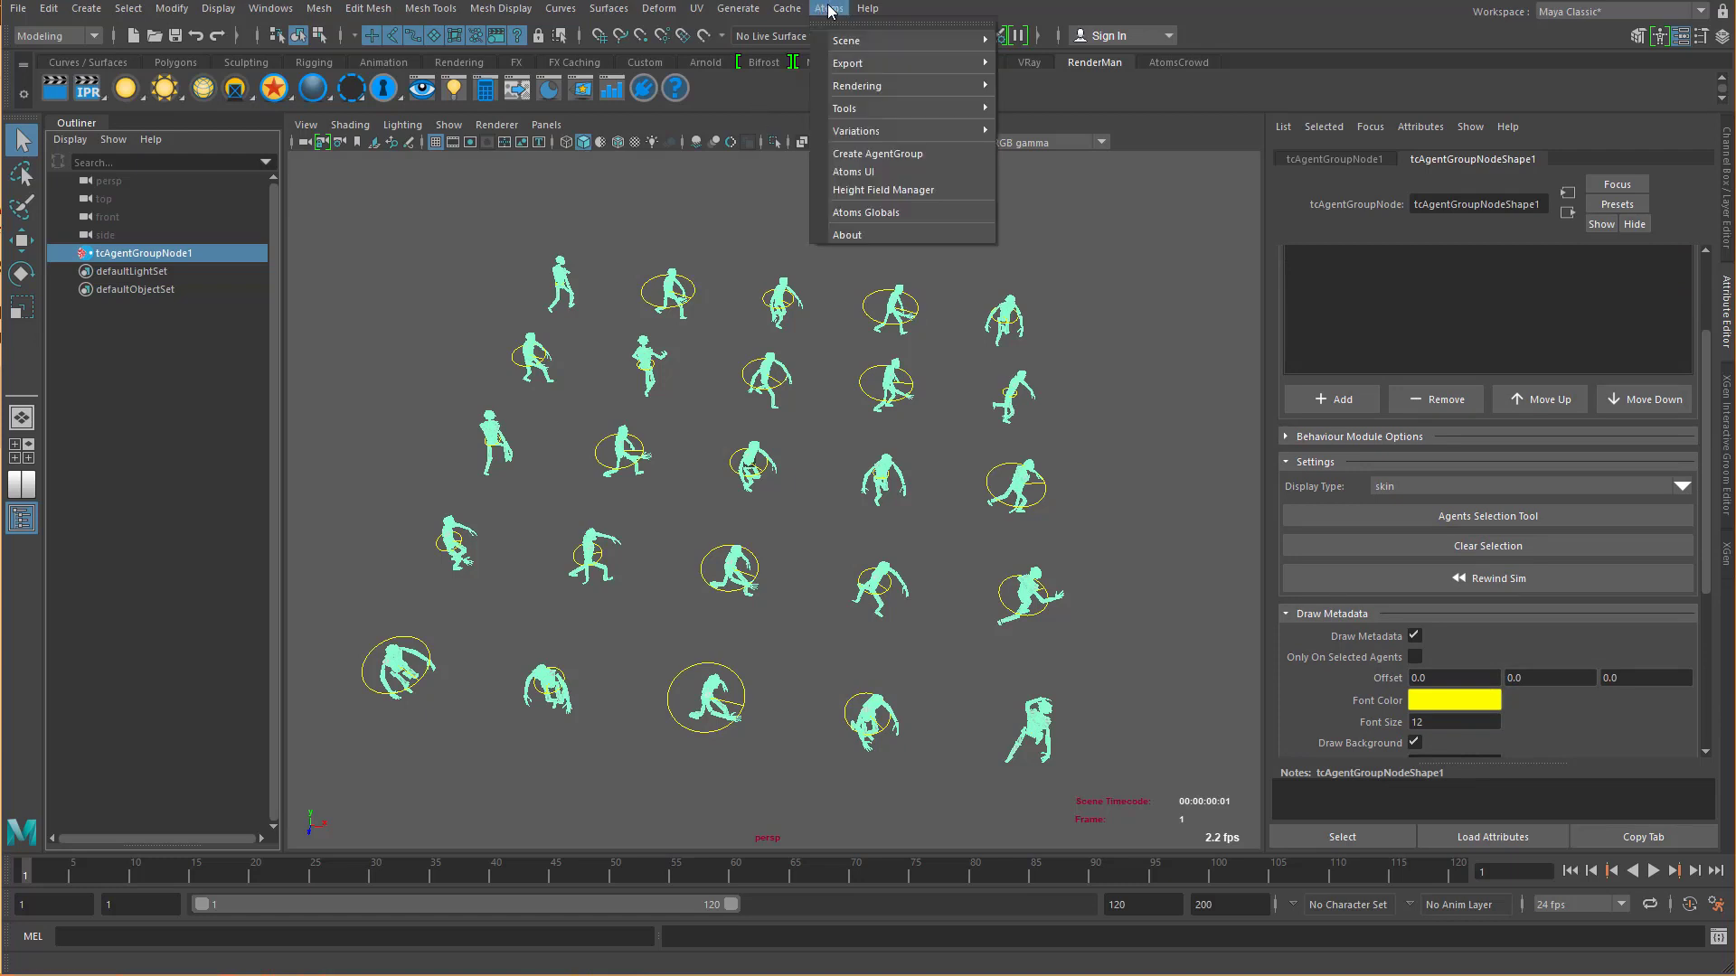
{"action": "left_click", "coordinate": [865, 171]}
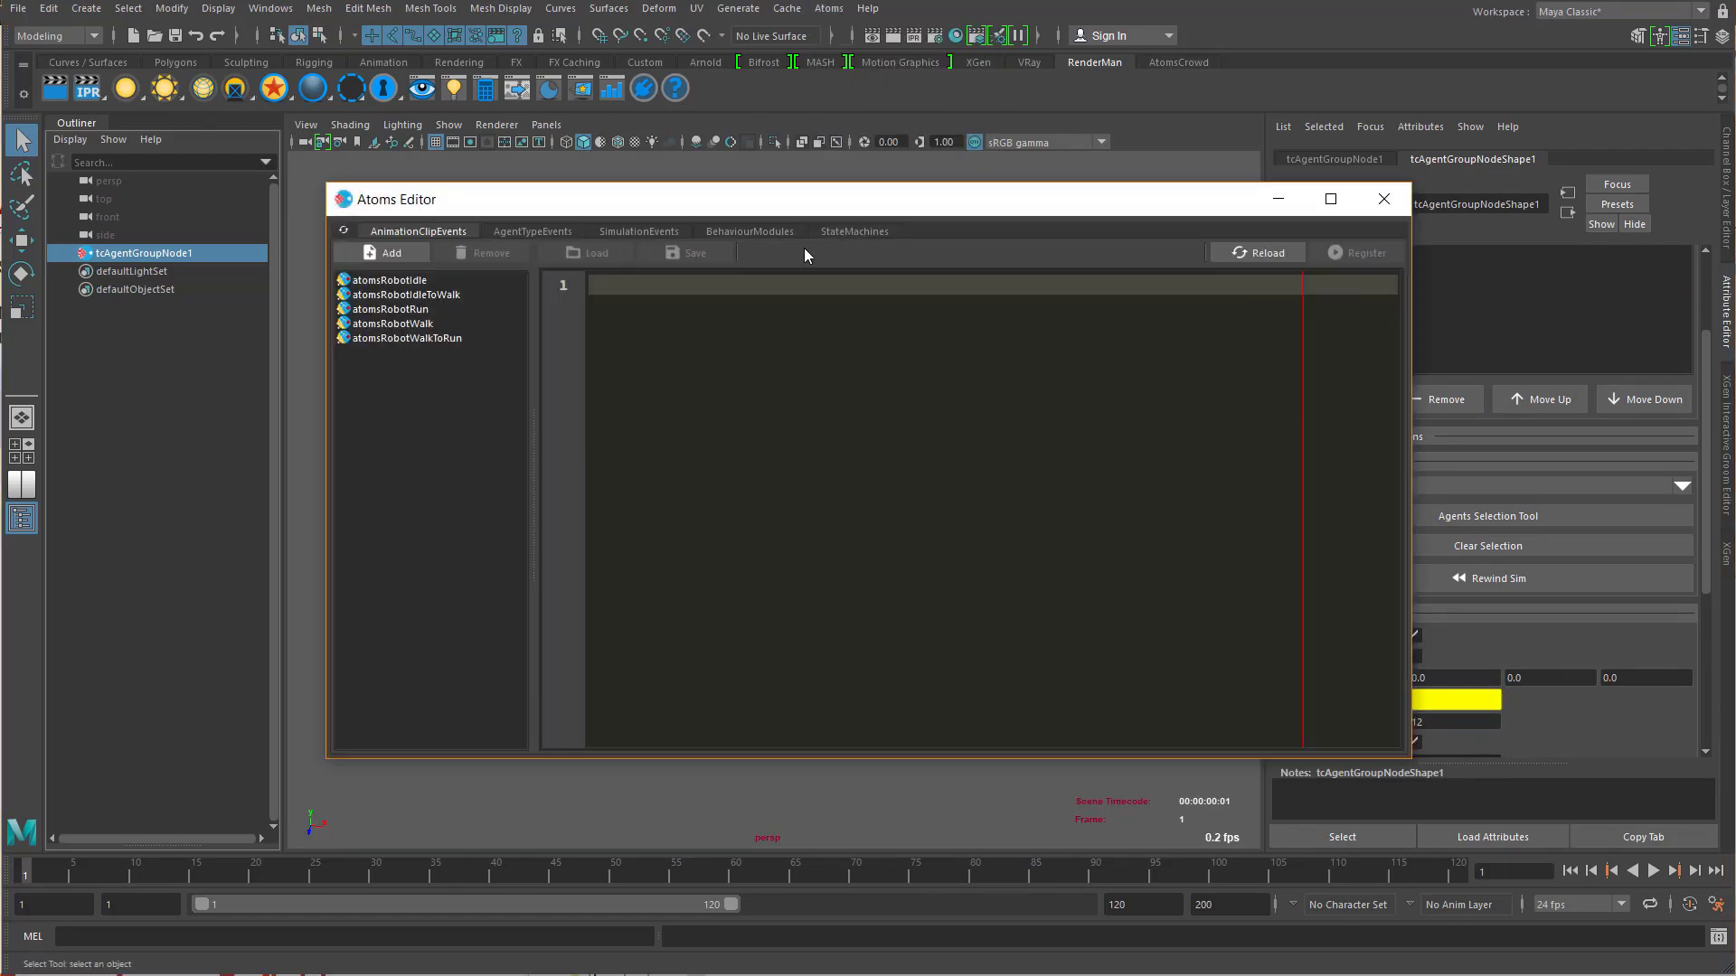
{"action": "left_click", "coordinate": [736, 232]}
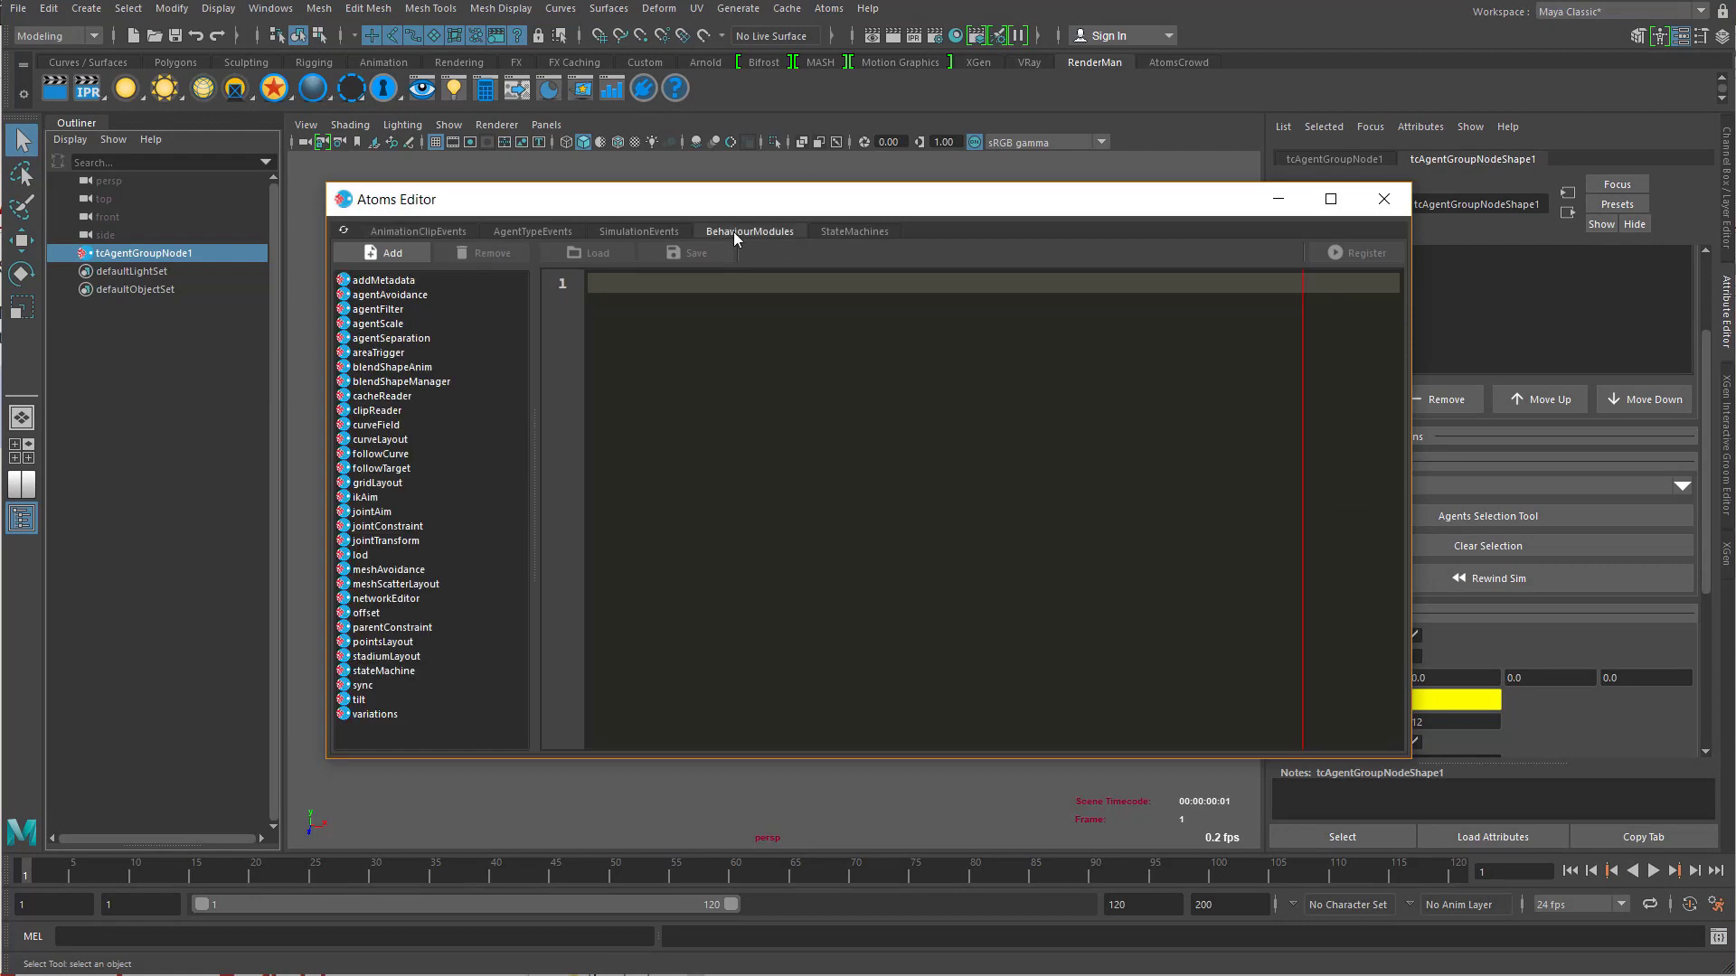
{"action": "left_click", "coordinate": [381, 254]}
{"action": "scroll", "coordinate": [995, 542], "scroll_direction": "down", "scroll_amount": 10}
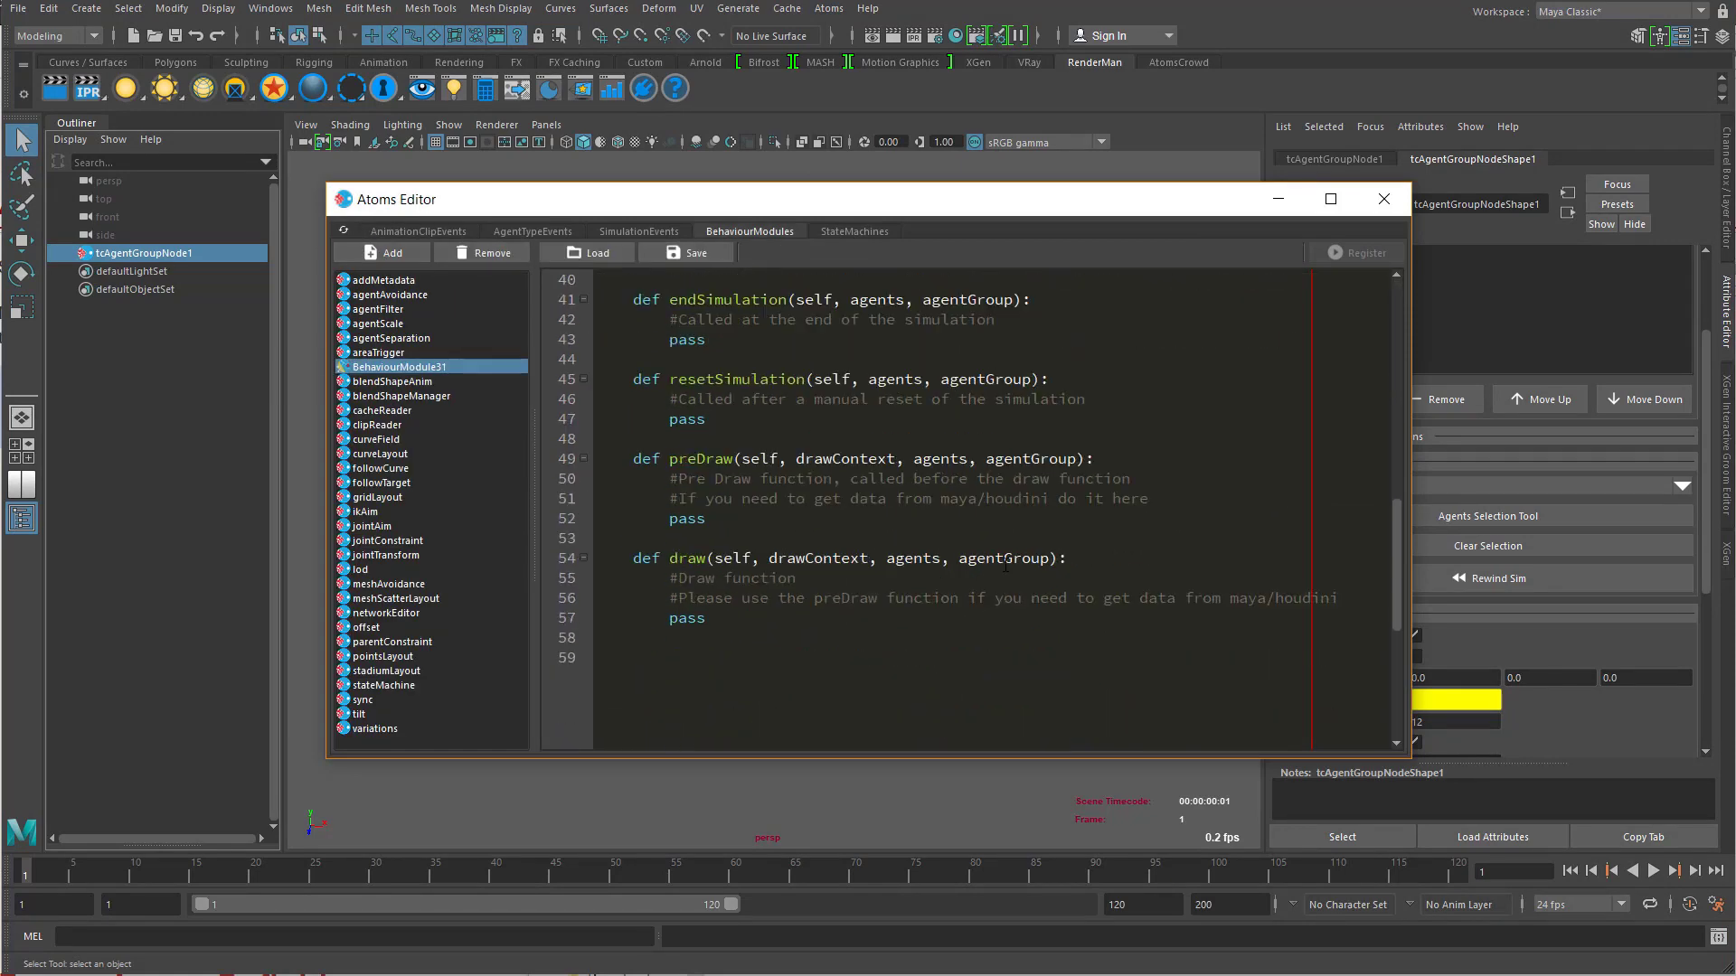
{"action": "mouse_move", "coordinate": [626, 465]}
{"action": "left_mouse_down"}
{"action": "mouse_move", "coordinate": [723, 466]}
{"action": "mouse_move", "coordinate": [917, 625]}
{"action": "left_mouse_up"}
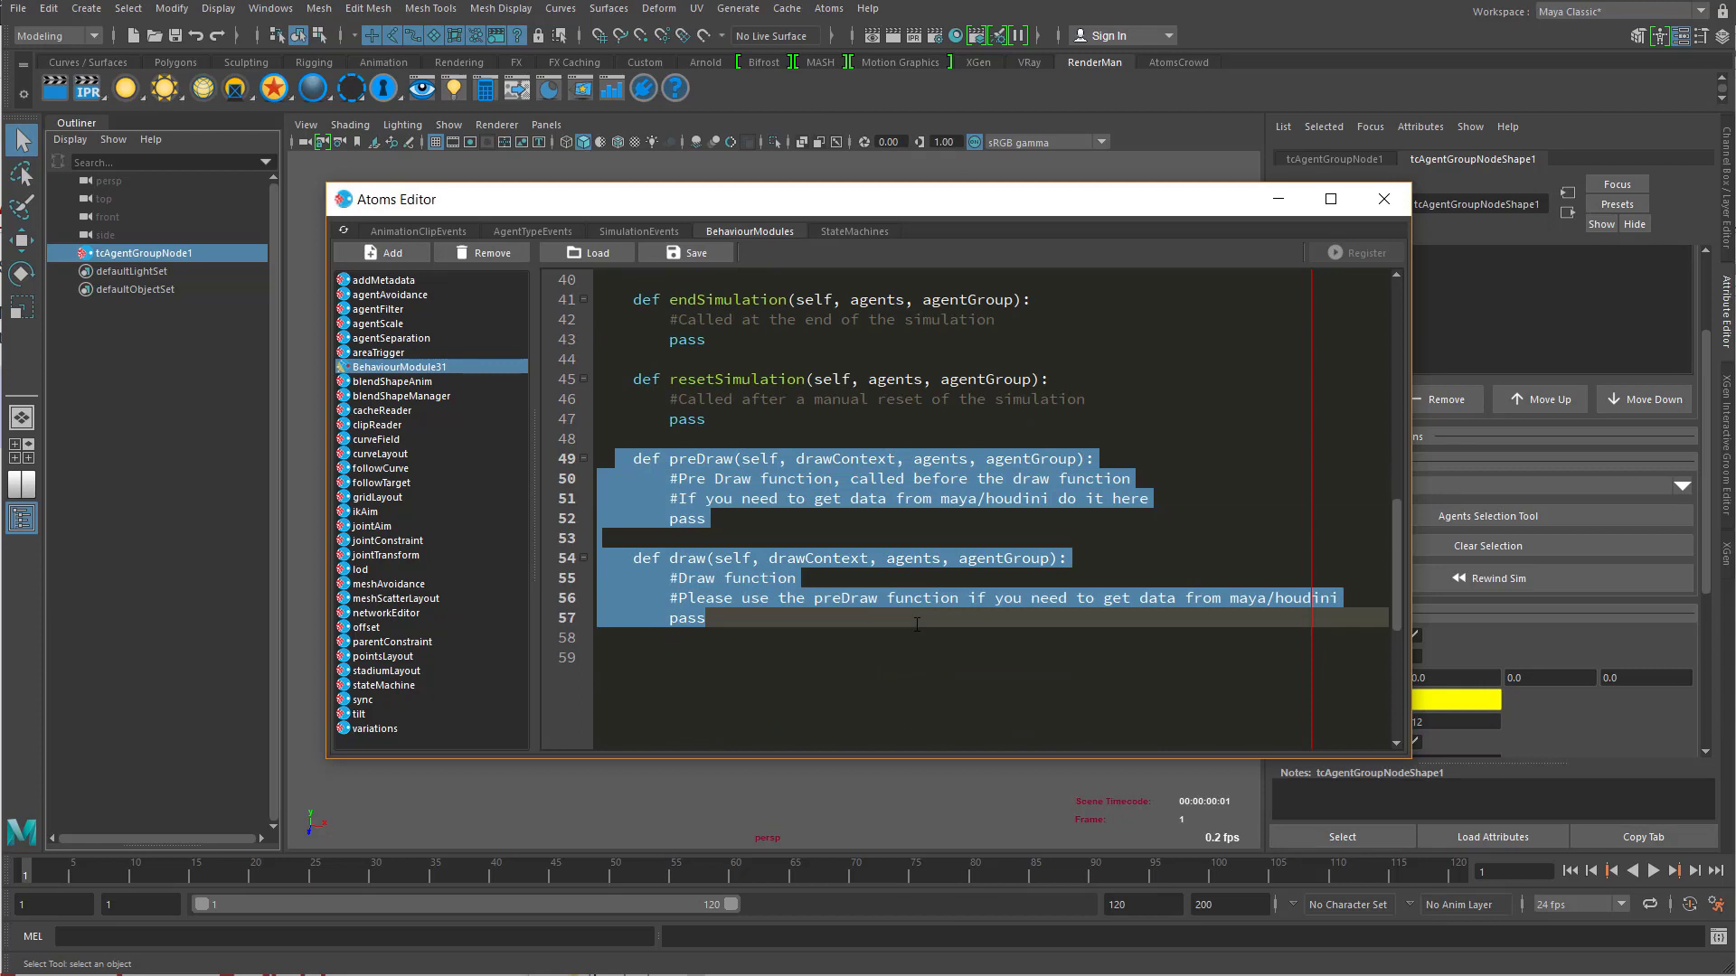
Step: Review the preDraw and draw template functions and select the pass on line 57
{"action": "left_click", "coordinate": [838, 631]}
{"action": "double_click", "coordinate": [702, 458]}
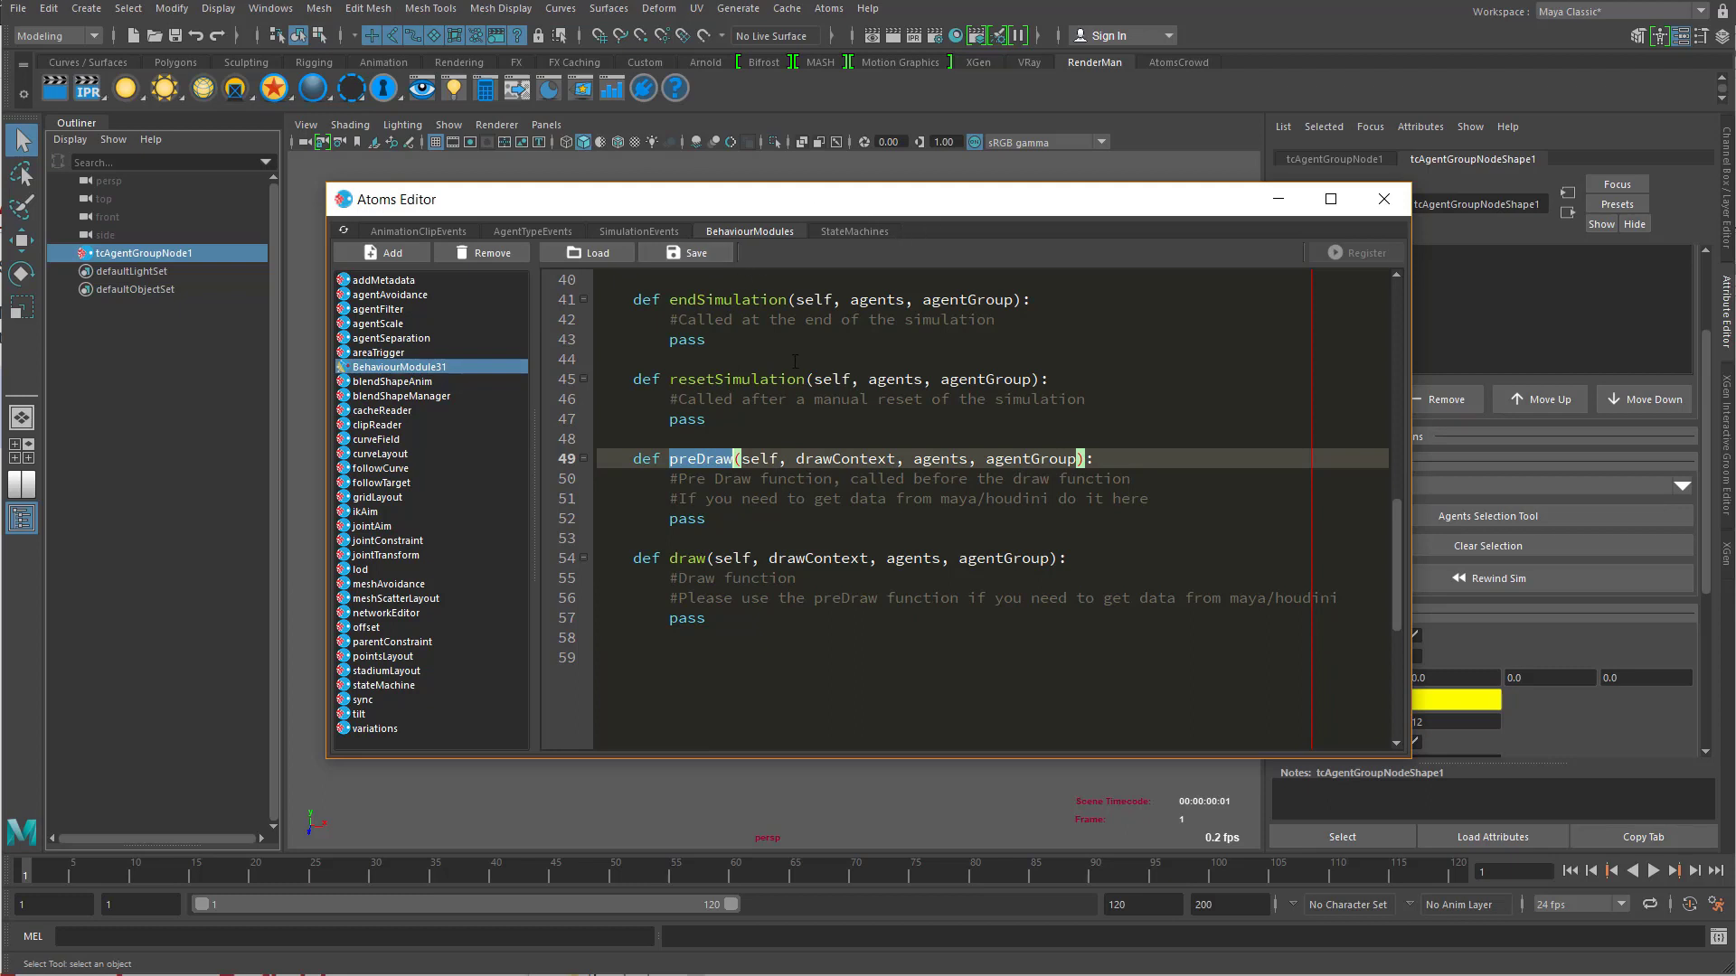
{"action": "left_click_drag", "start_coordinate": [751, 214], "coordinate": [736, 198]}
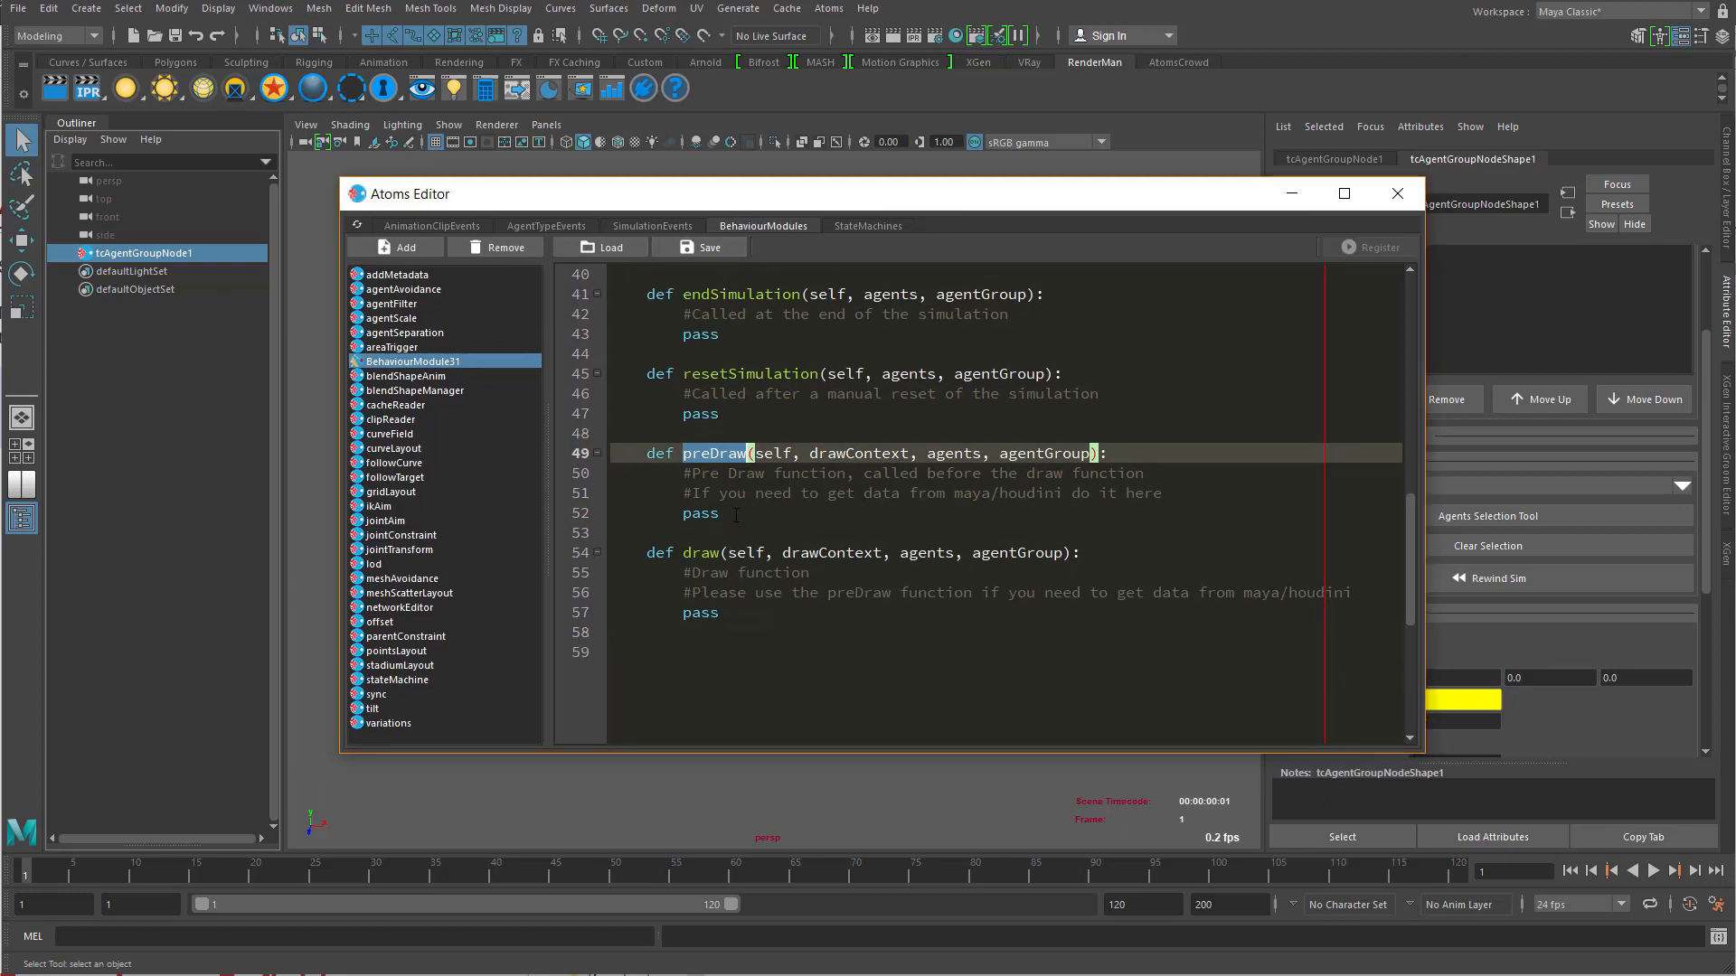
{"action": "left_click_drag", "start_coordinate": [736, 515], "coordinate": [683, 453]}
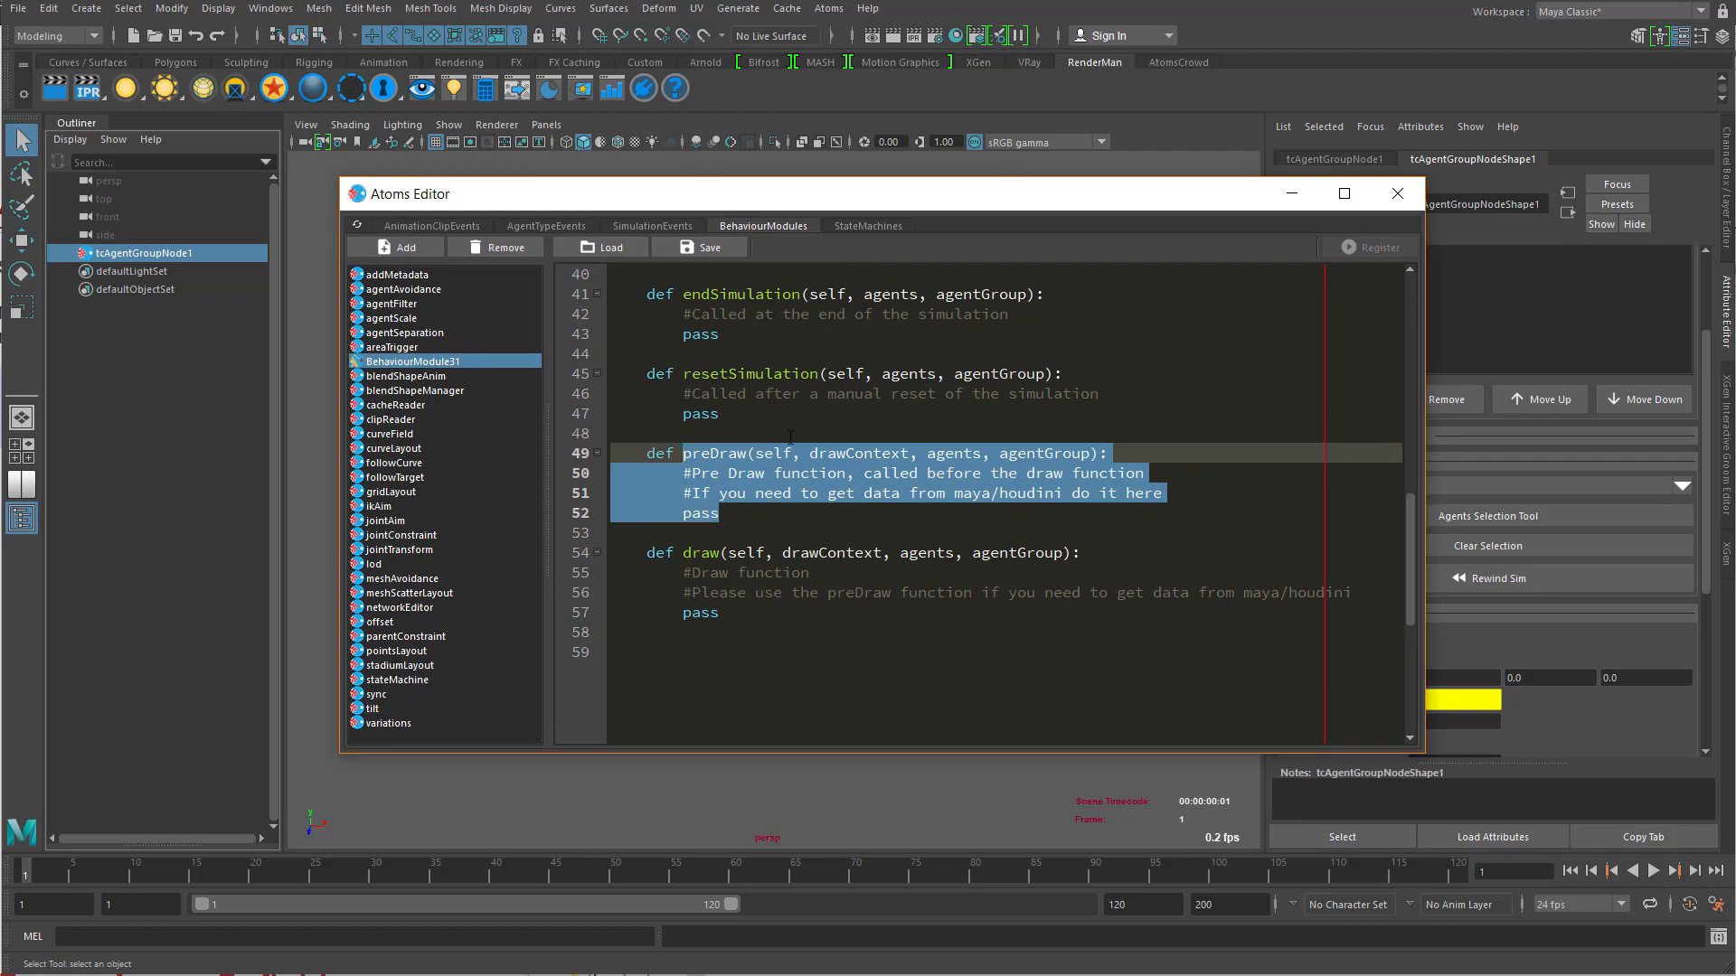
{"action": "double_click", "coordinate": [701, 613]}
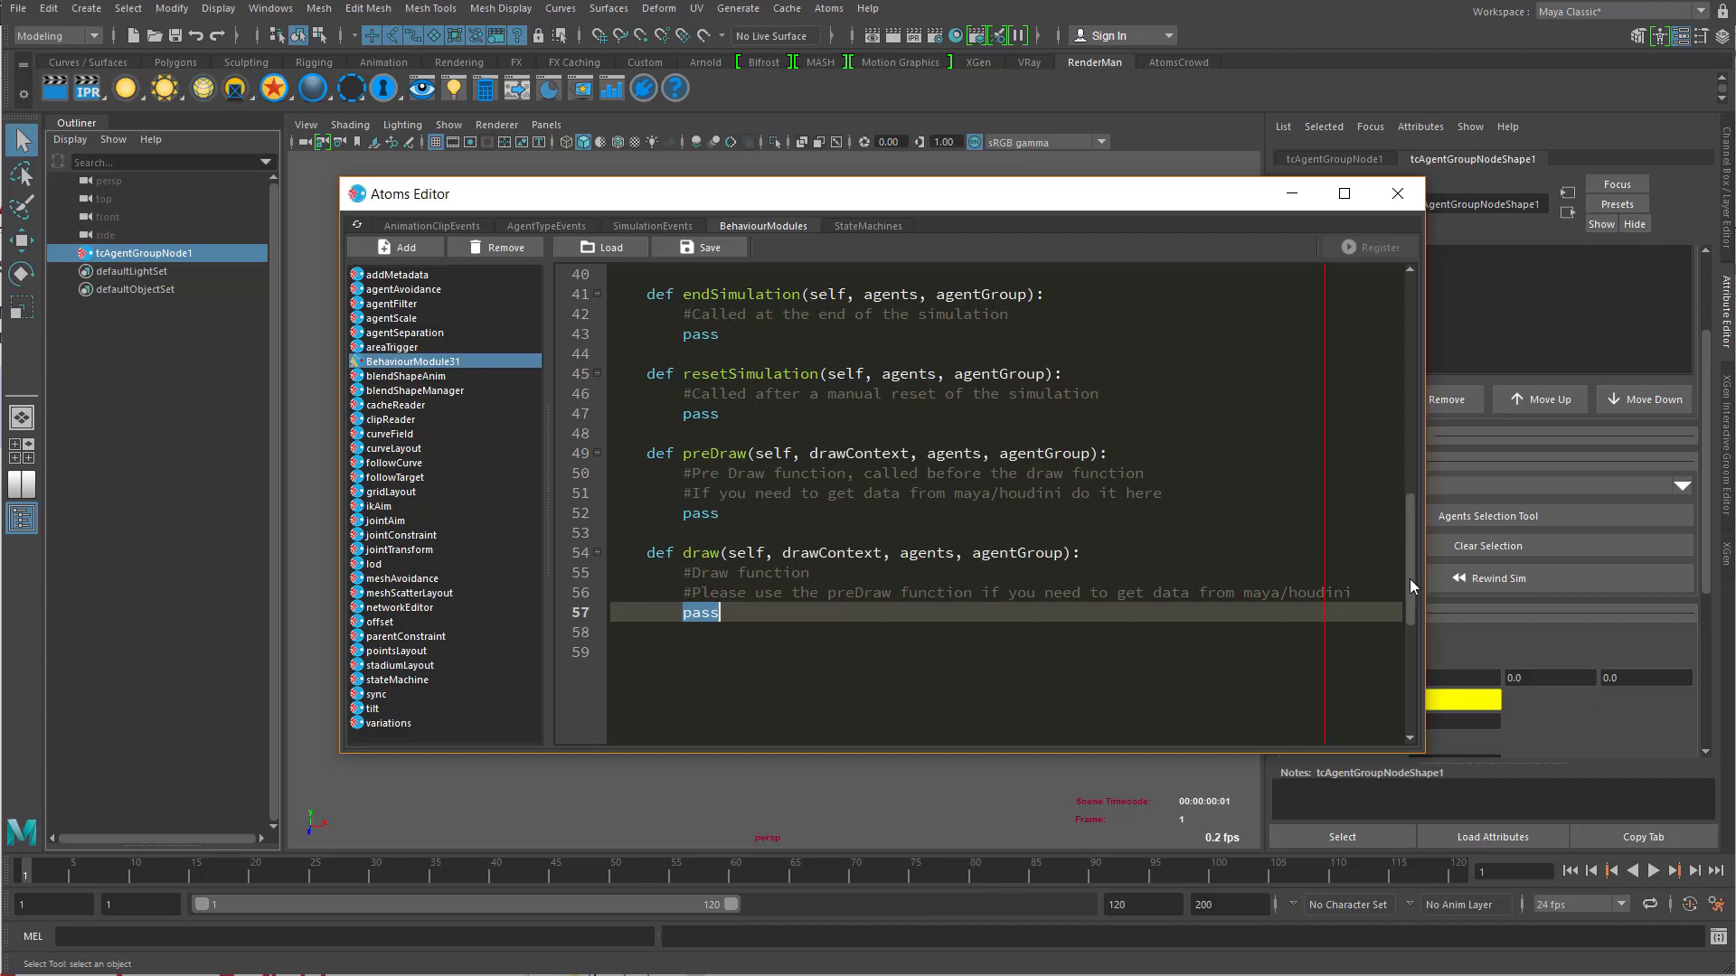
{"action": "left_click", "coordinate": [757, 613]}
{"action": "left_click_drag", "start_coordinate": [676, 575], "coordinate": [739, 614]}
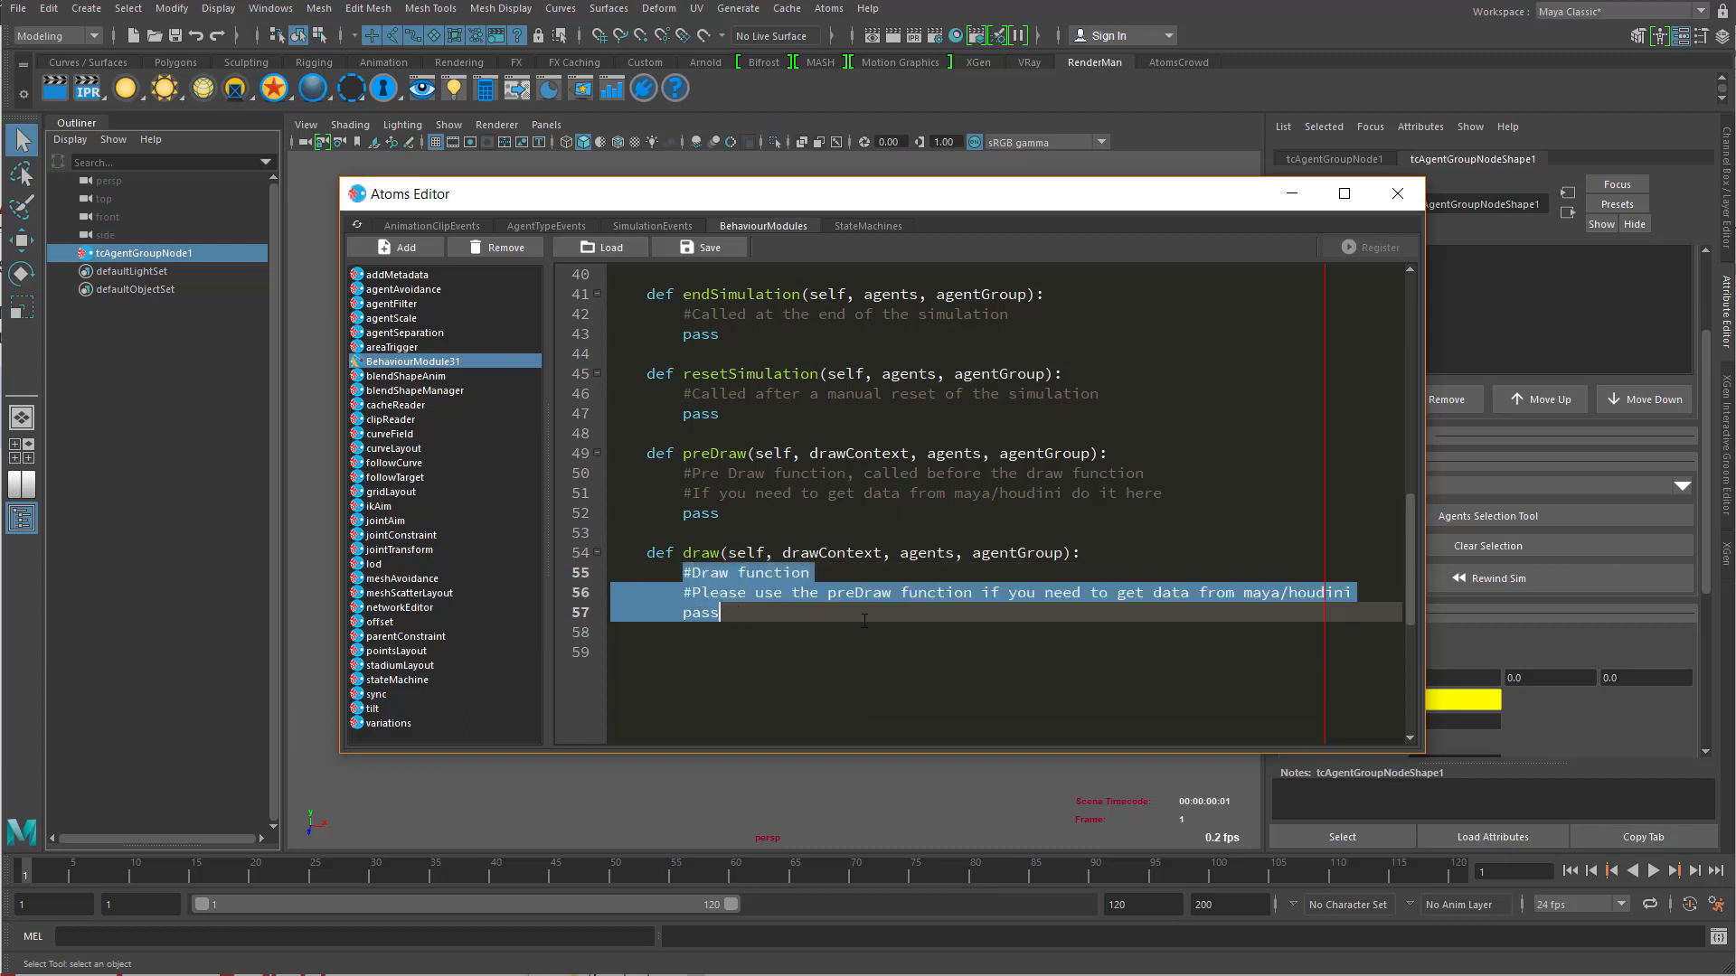
{"action": "left_click", "coordinate": [720, 612]}
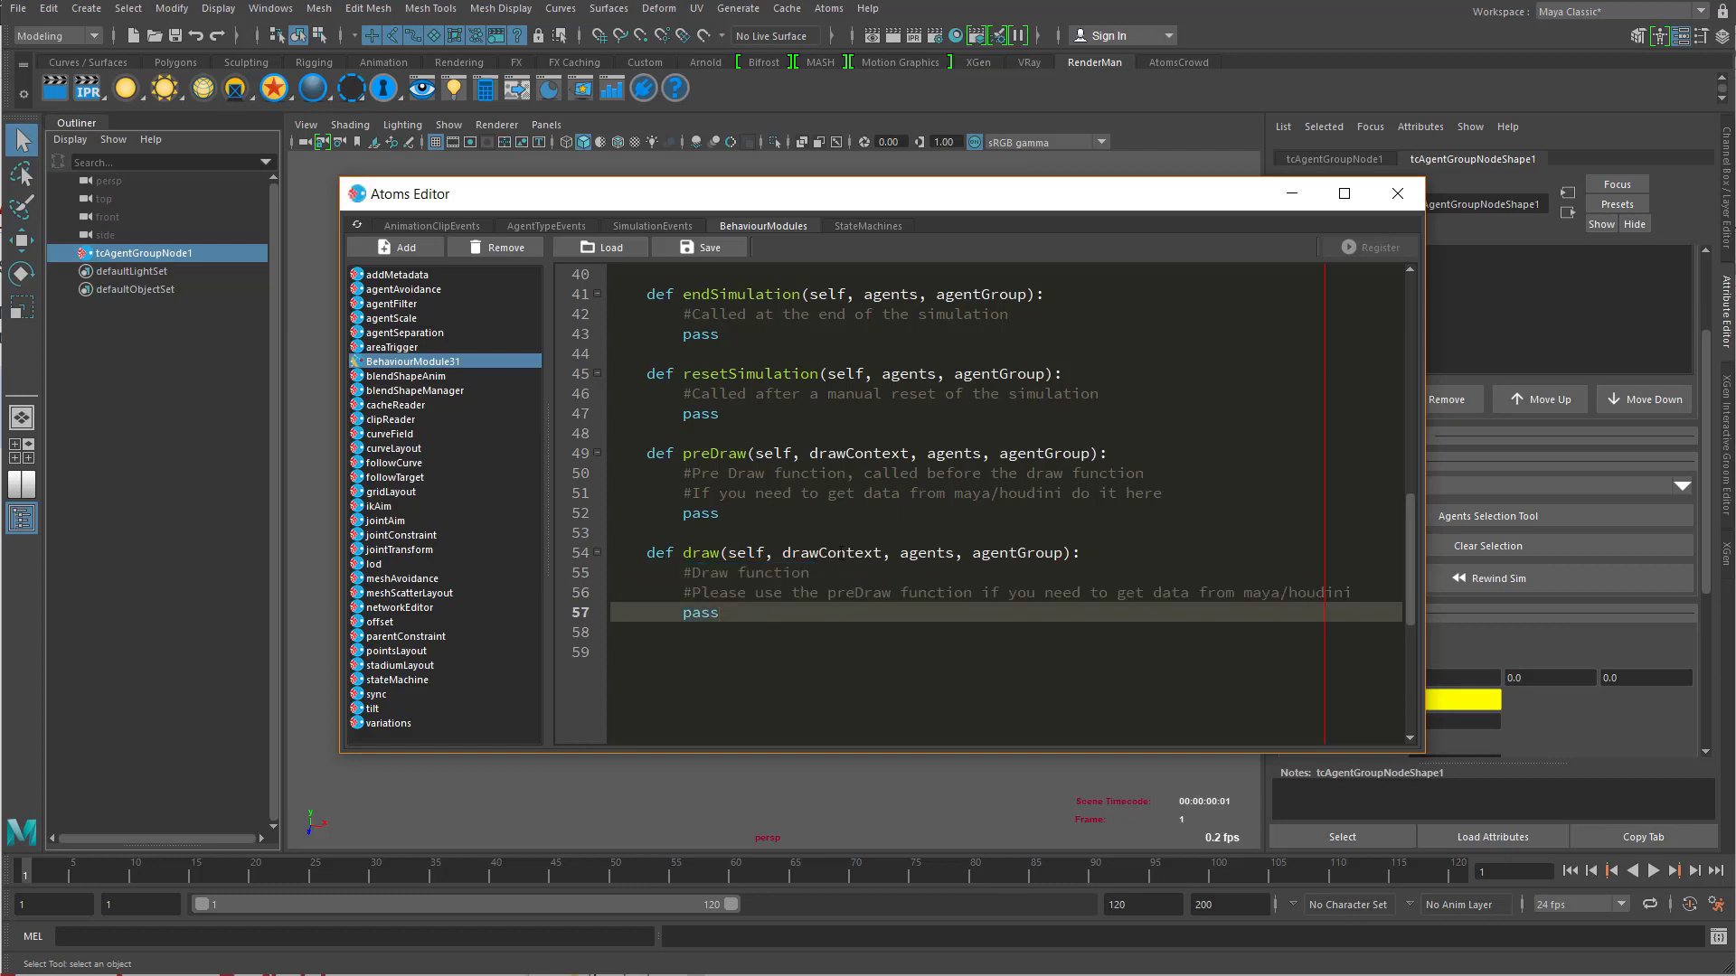
{"action": "double_click", "coordinate": [836, 553]}
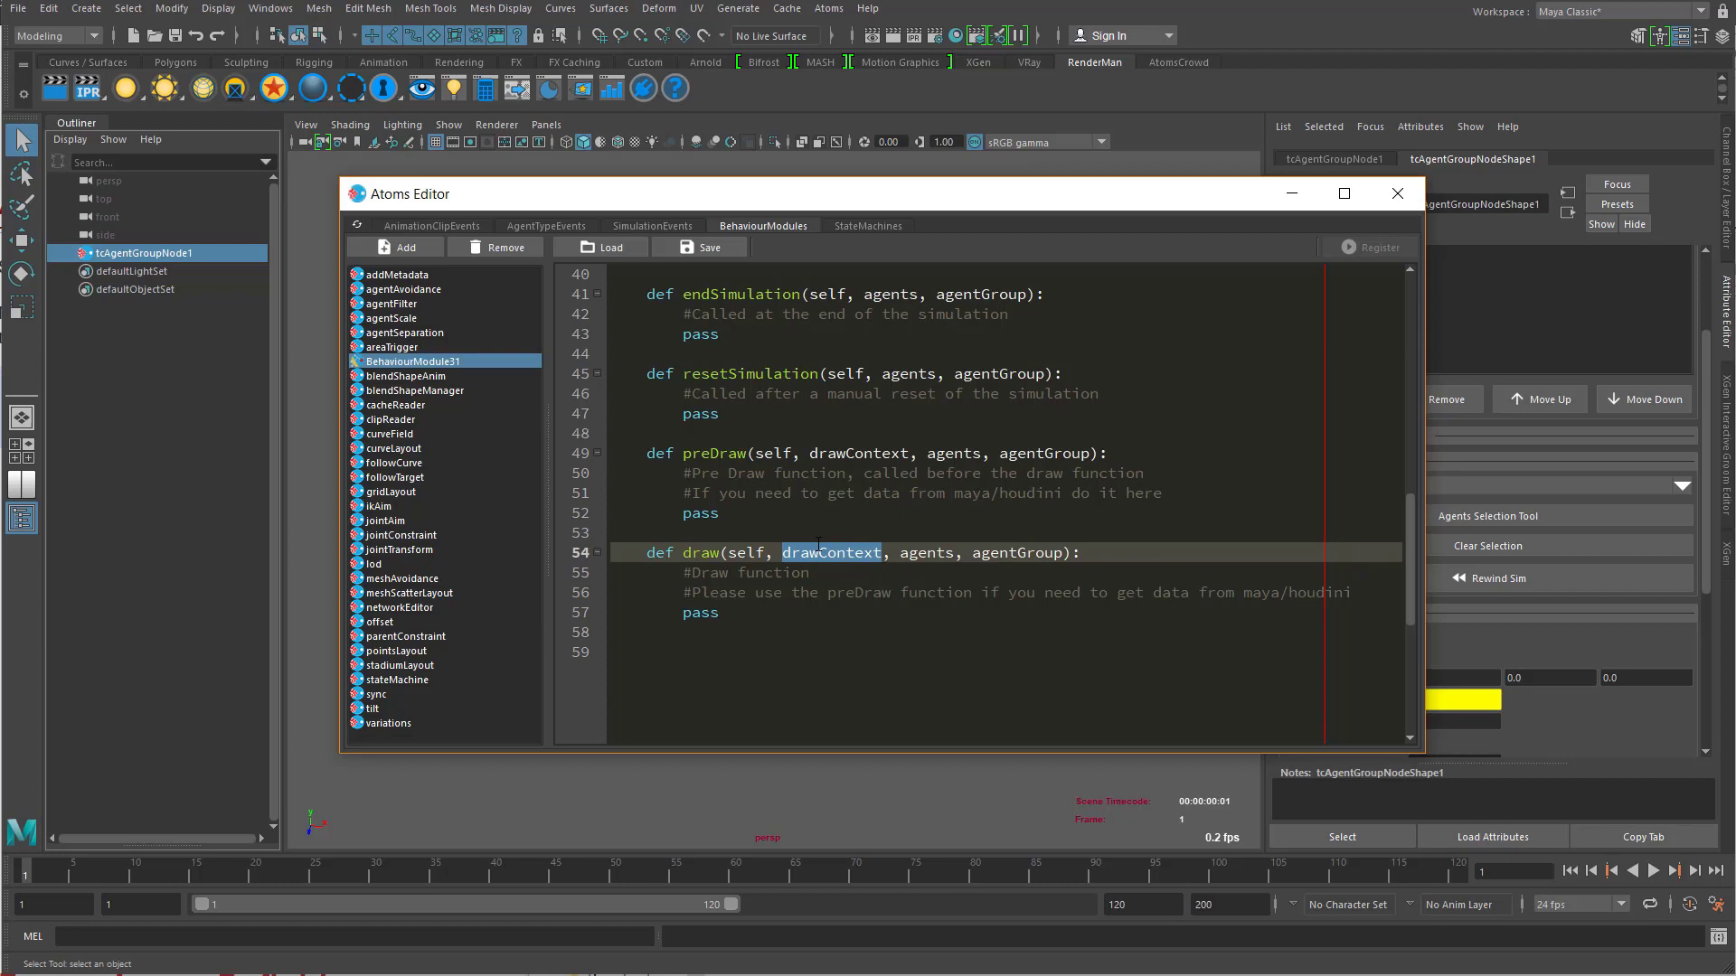
{"action": "left_click", "coordinate": [850, 575]}
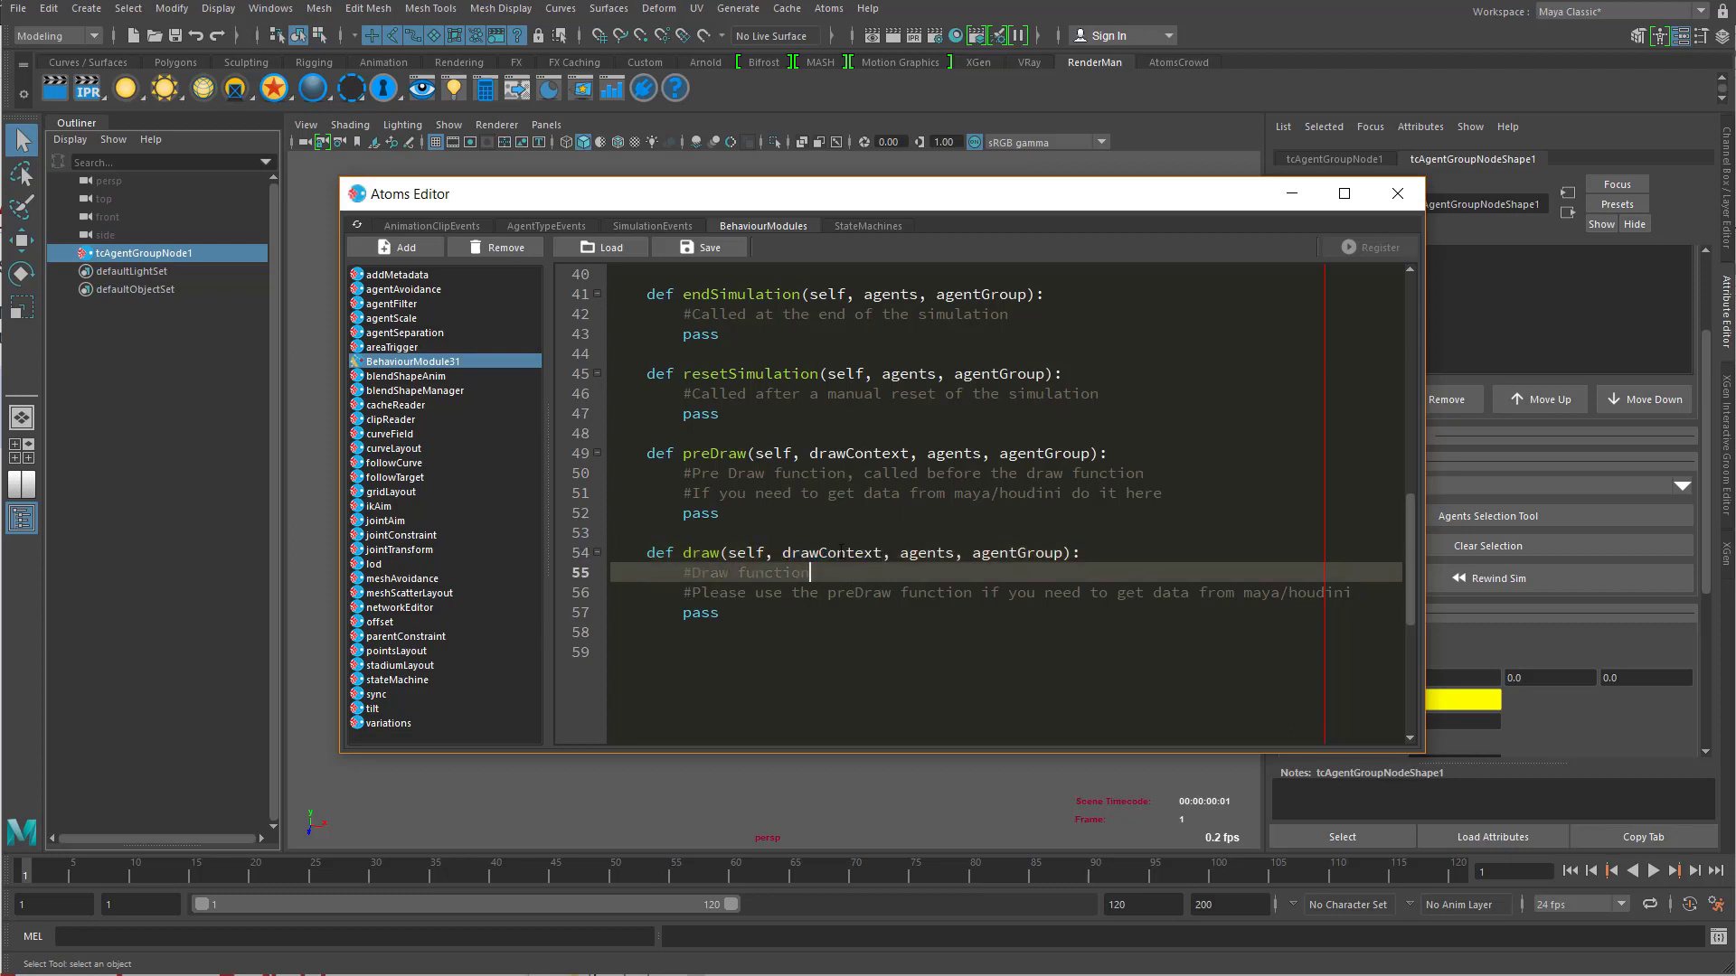
{"action": "double_click", "coordinate": [705, 613]}
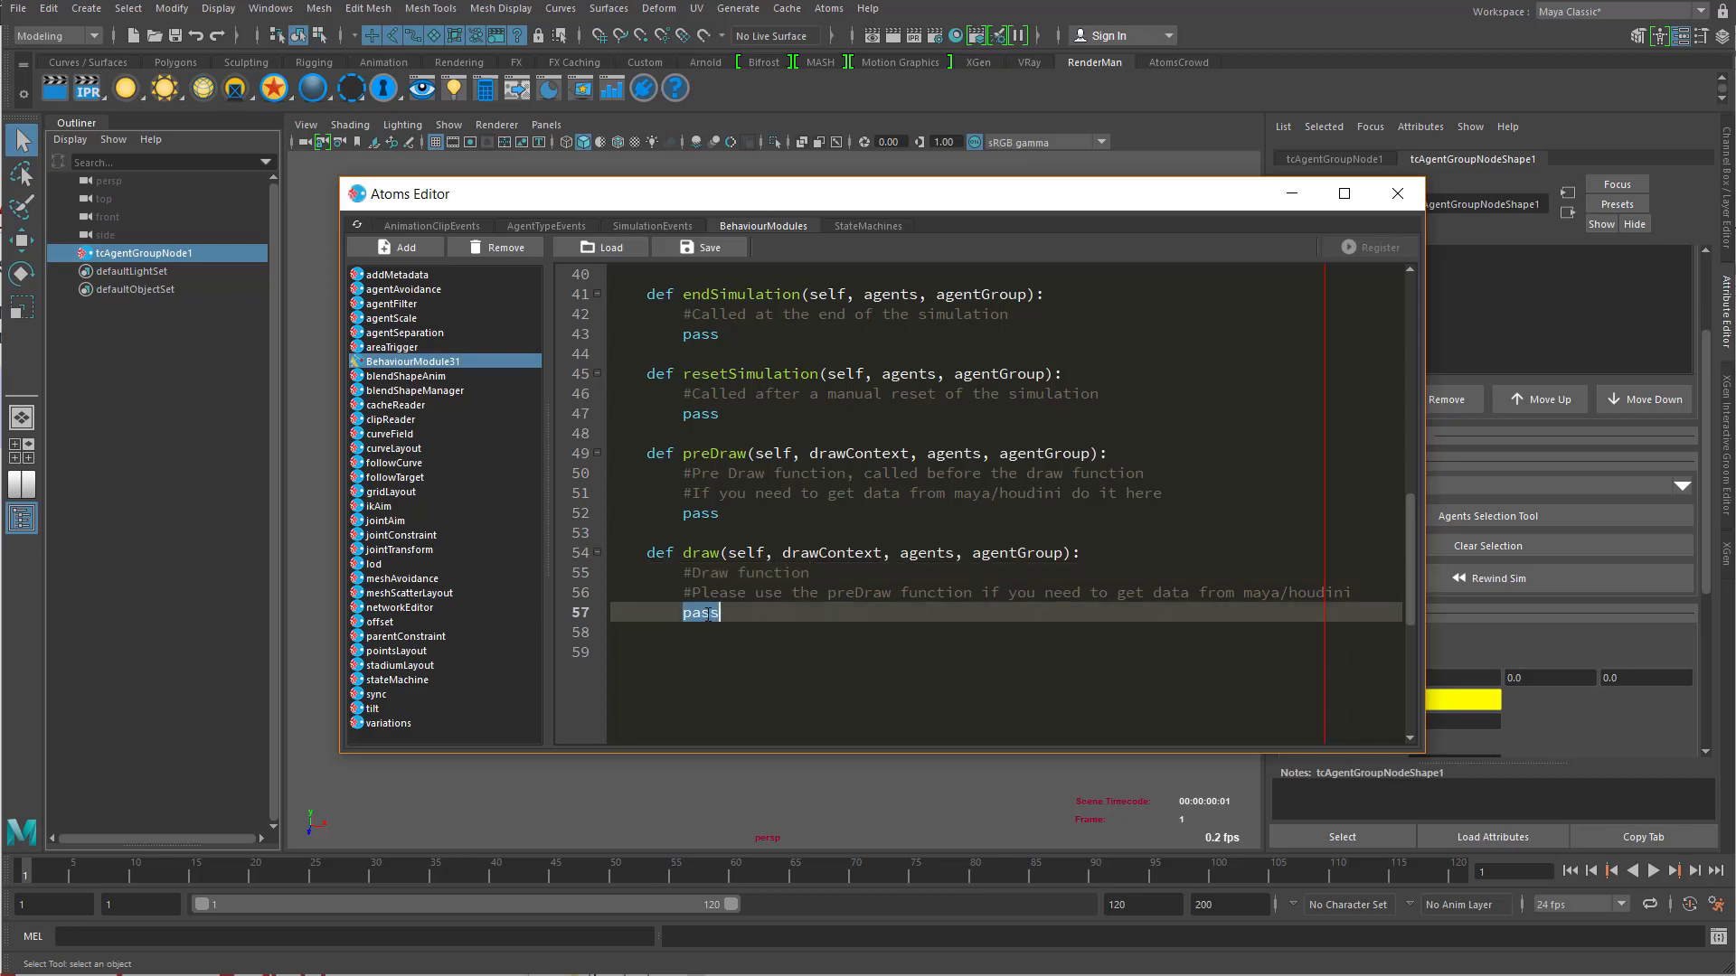
Step: Replace pass with a loop over agents reading each agent's position metadata
{"action": "type", "text": "for a"}
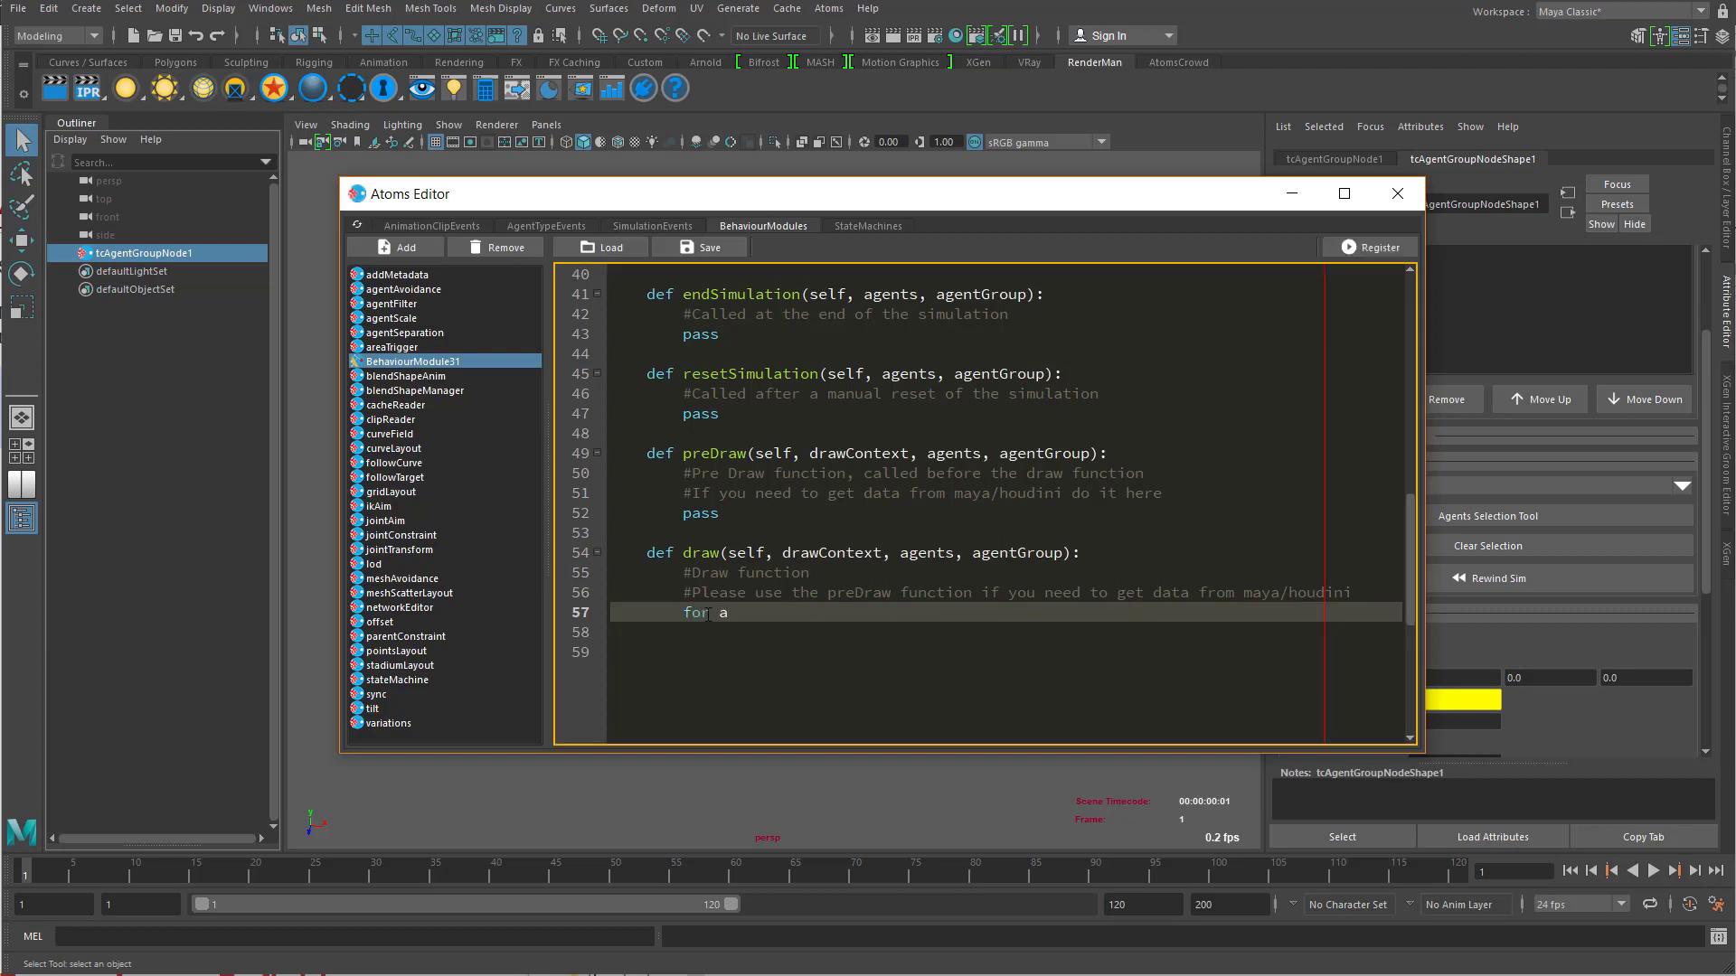
{"action": "type", "text": "gent in agents:"}
{"action": "key", "text": "Return"}
{"action": "type", "text": "pos "}
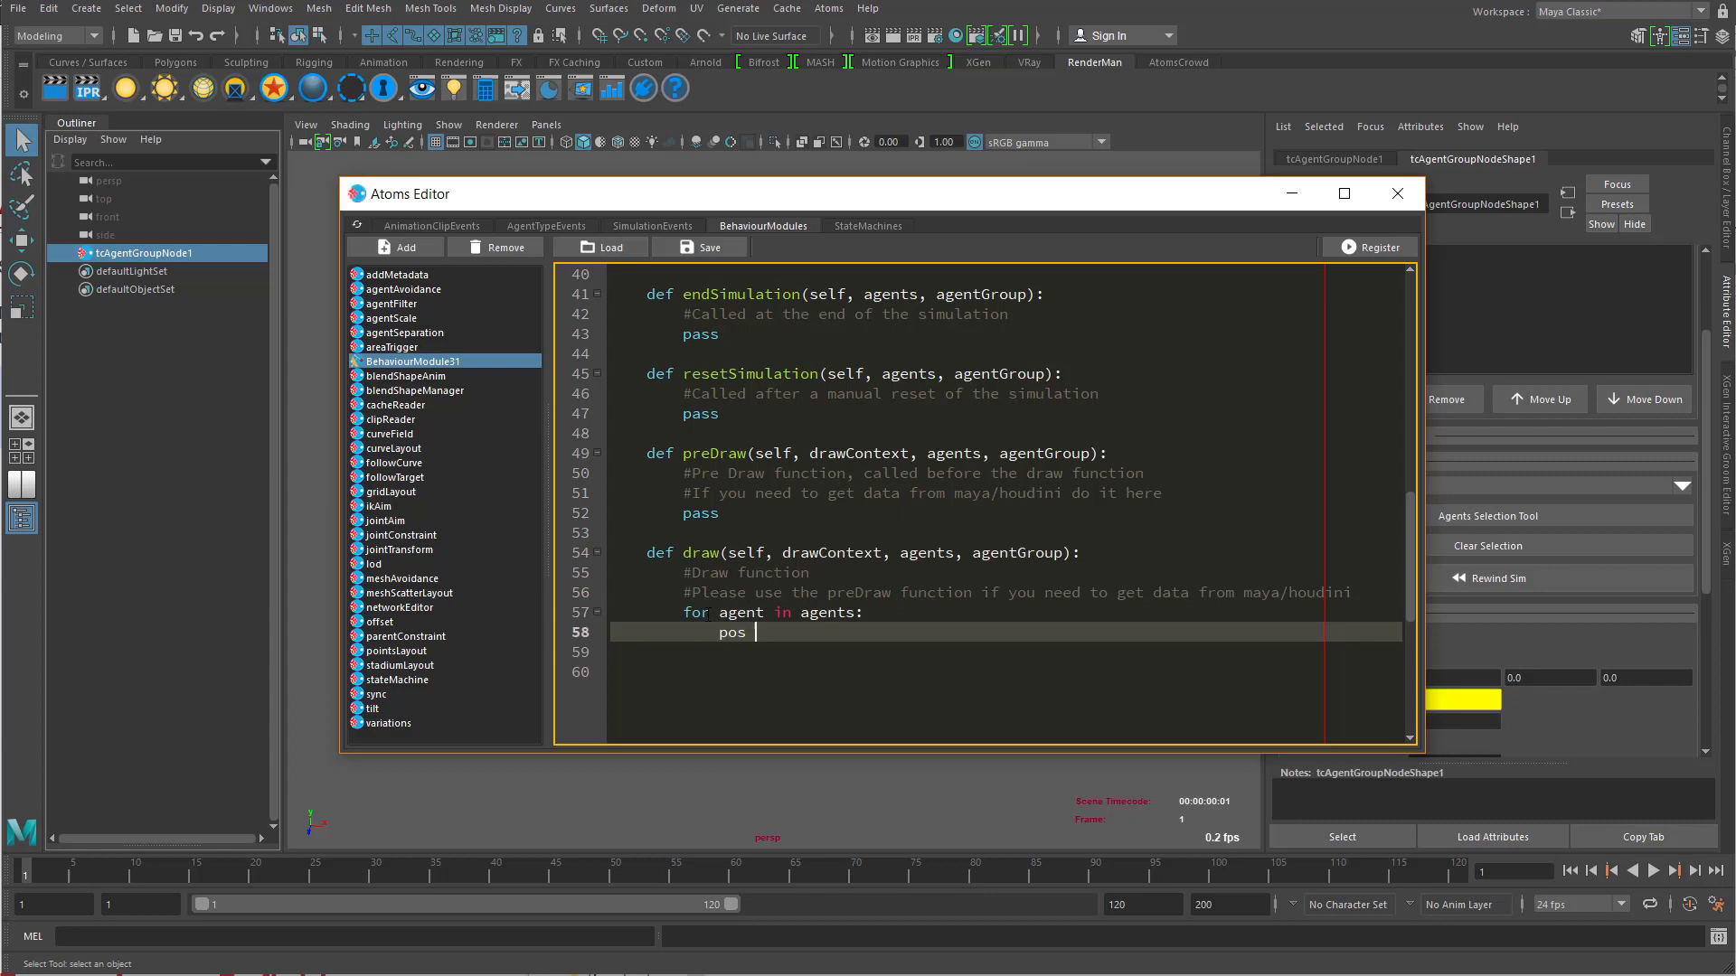
{"action": "type", "text": "= agent.metadata()[\"position"}
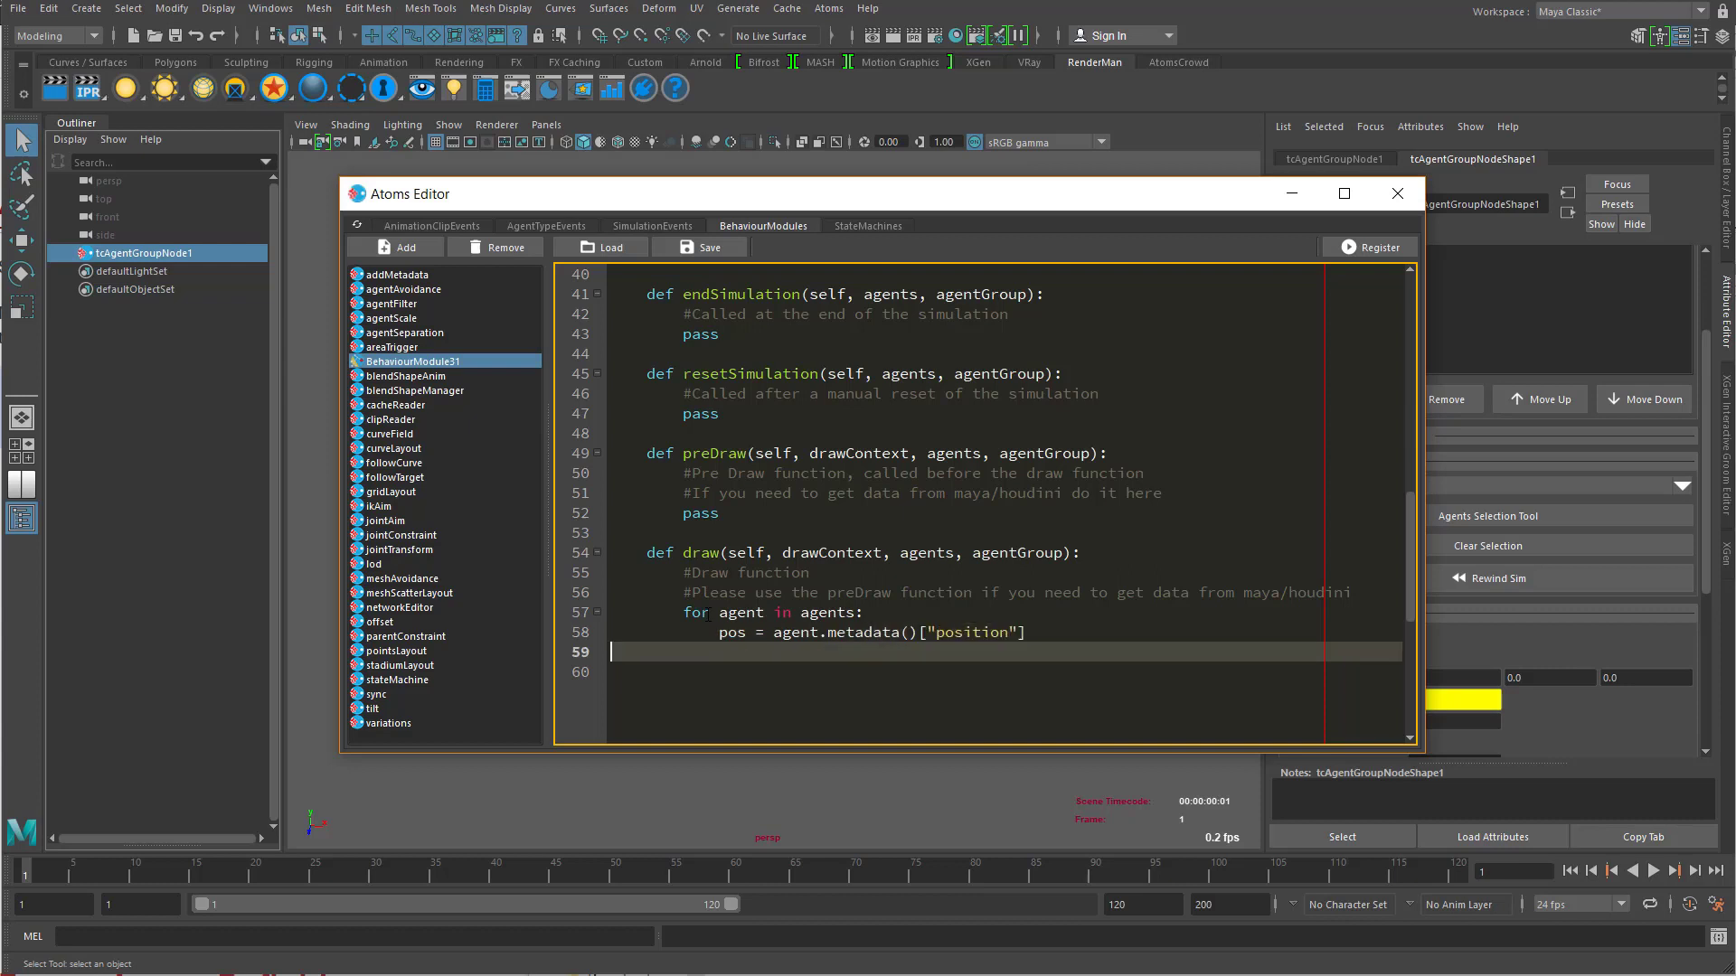
{"action": "key", "text": "Up"}
{"action": "key", "text": "End"}
{"action": "type", "text": ".get"}
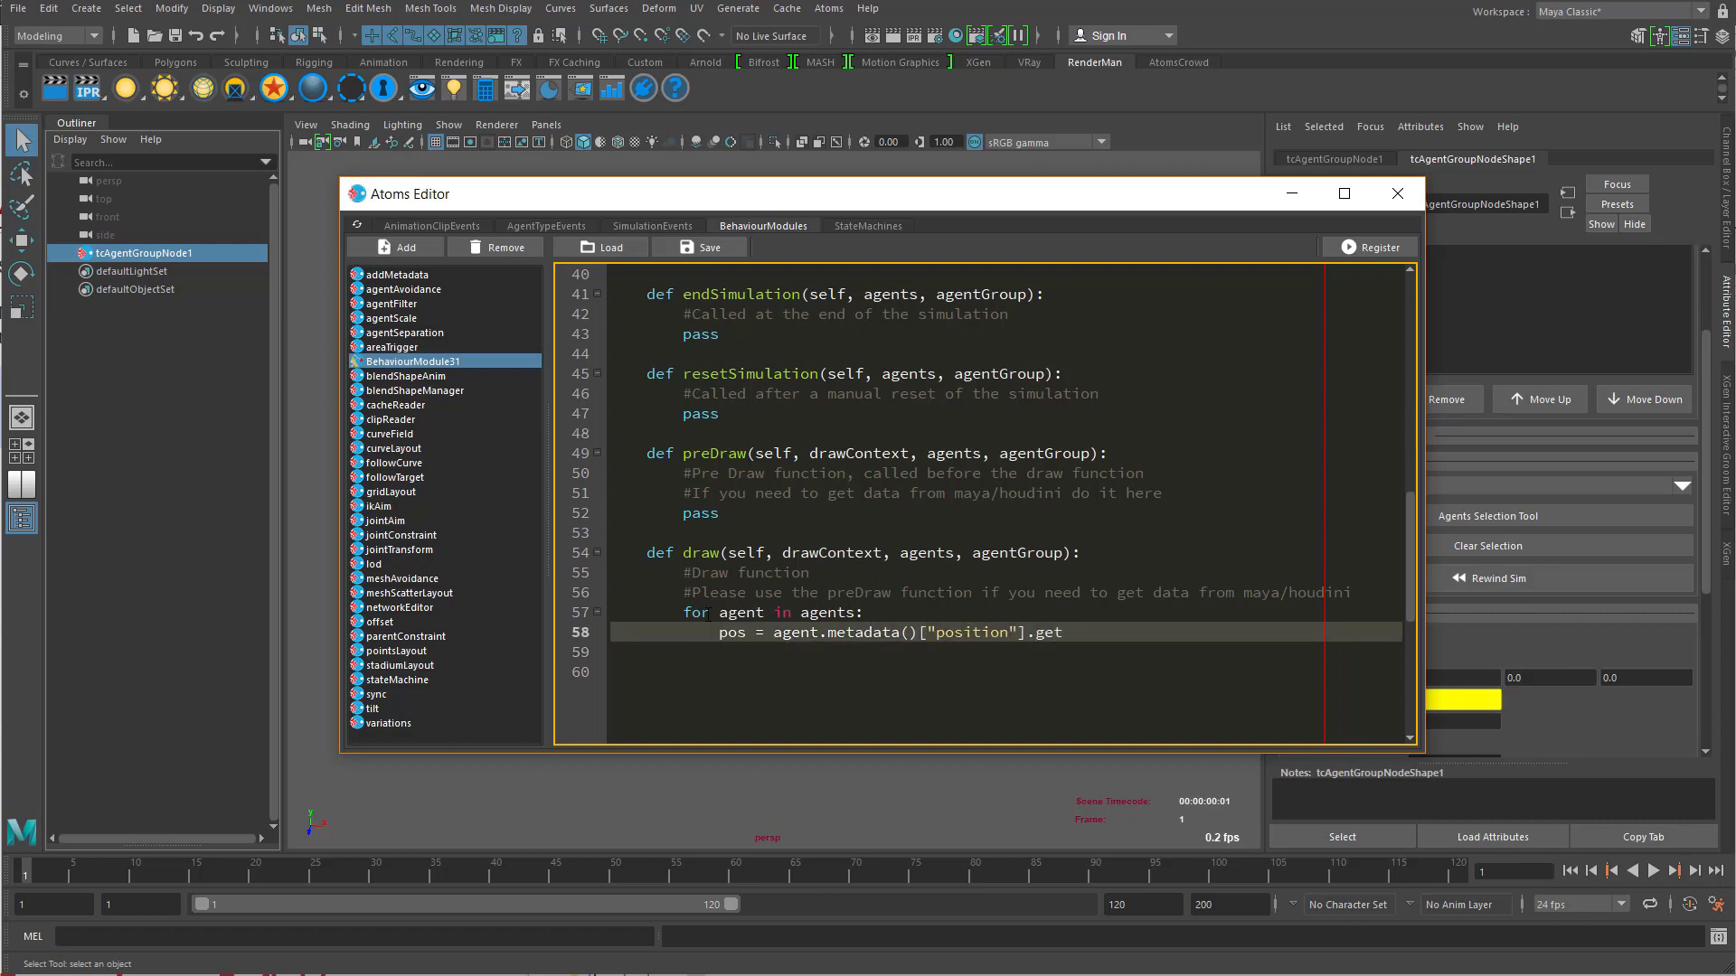
{"action": "type", "text": "()"}
{"action": "key", "text": "Return"}
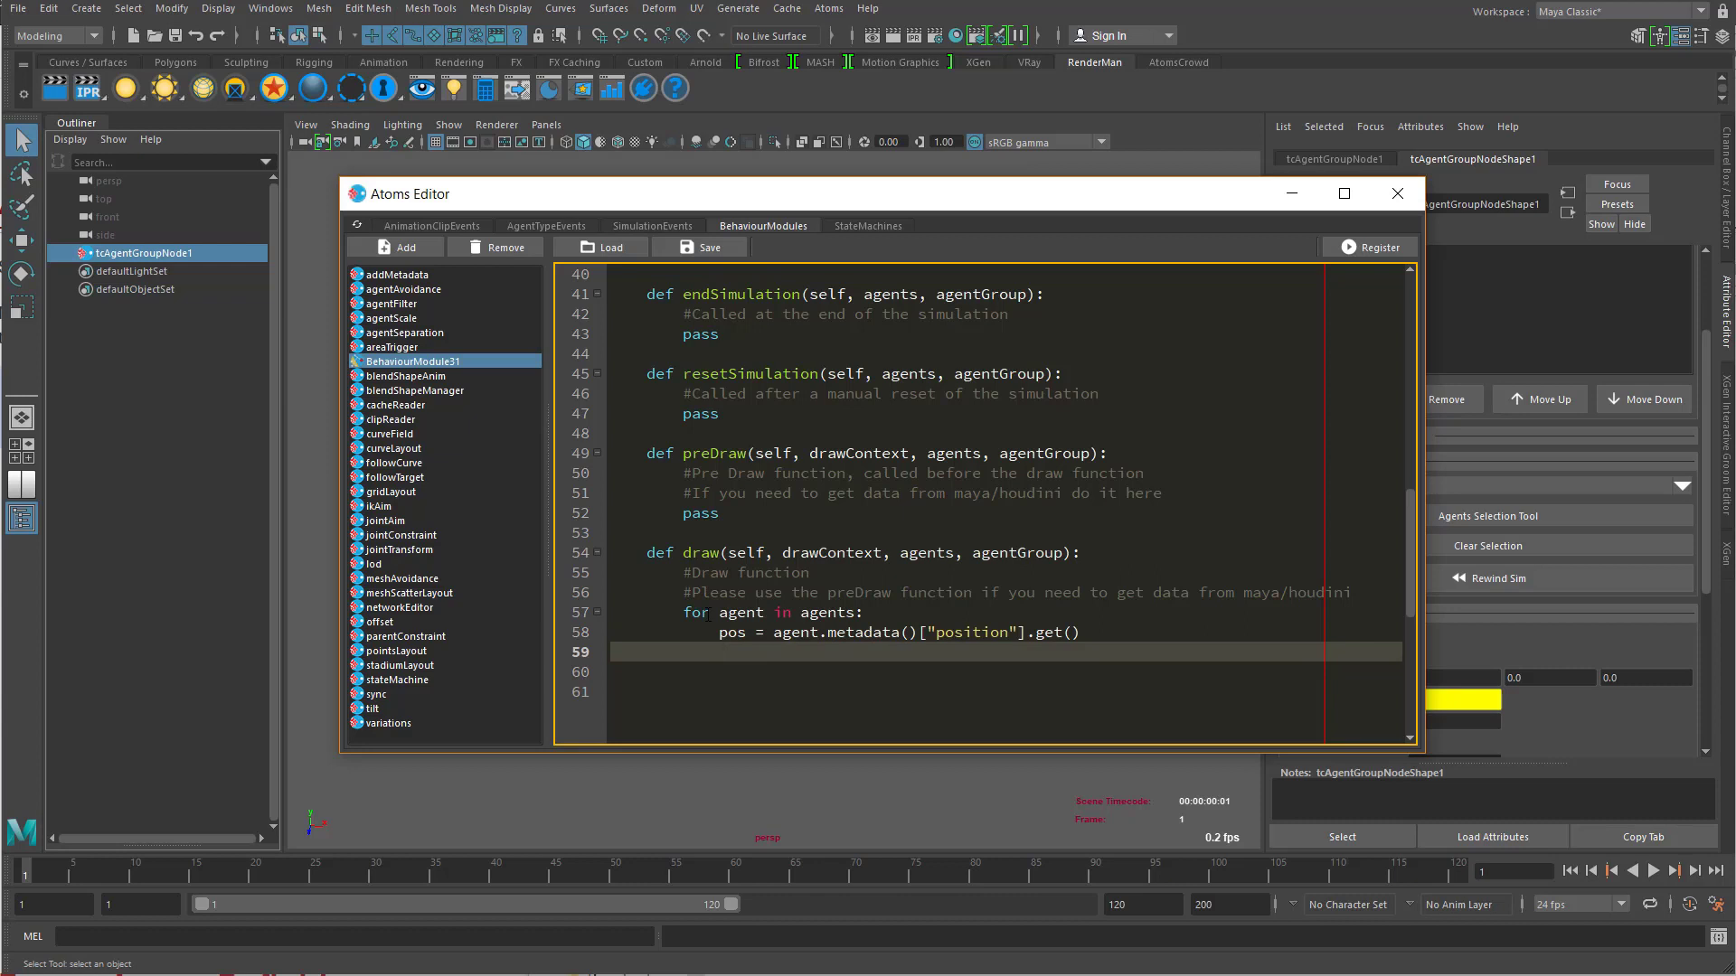
Step: Add a drawContext.points([pos]) call inside the loop
{"action": "double_click", "coordinate": [835, 561]}
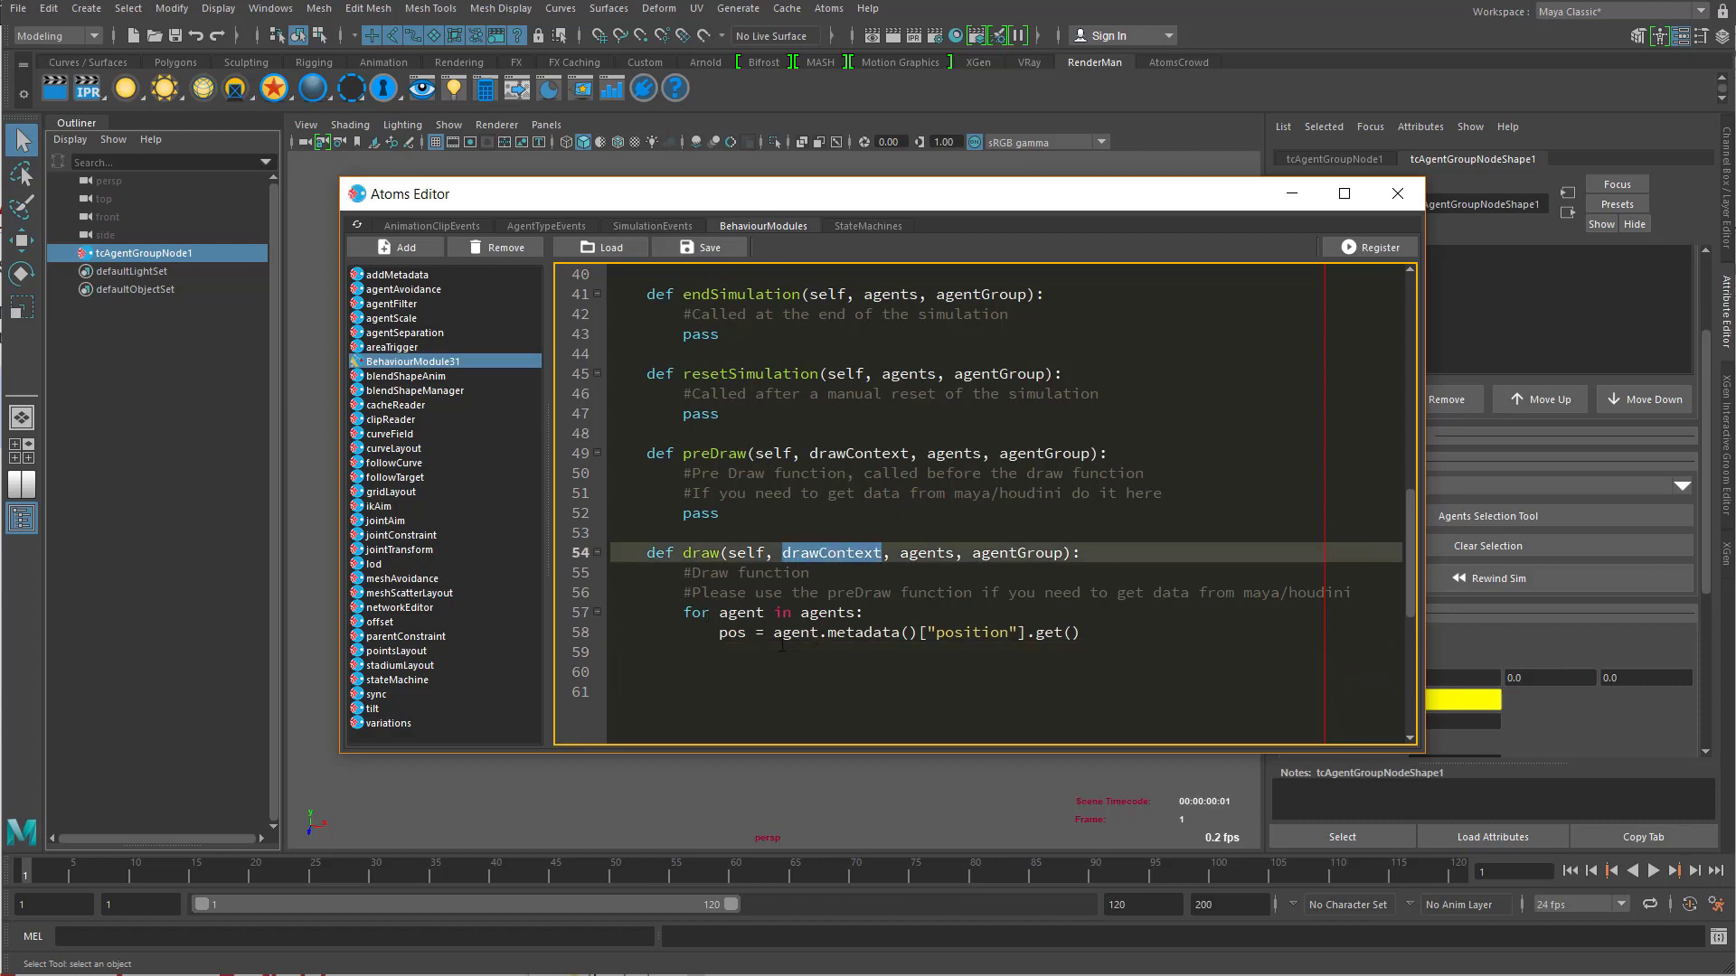
{"action": "key", "text": "ctrl+c"}
{"action": "left_click", "coordinate": [780, 655]}
{"action": "key", "text": "ctrl+v"}
{"action": "type", "text": ".po"}
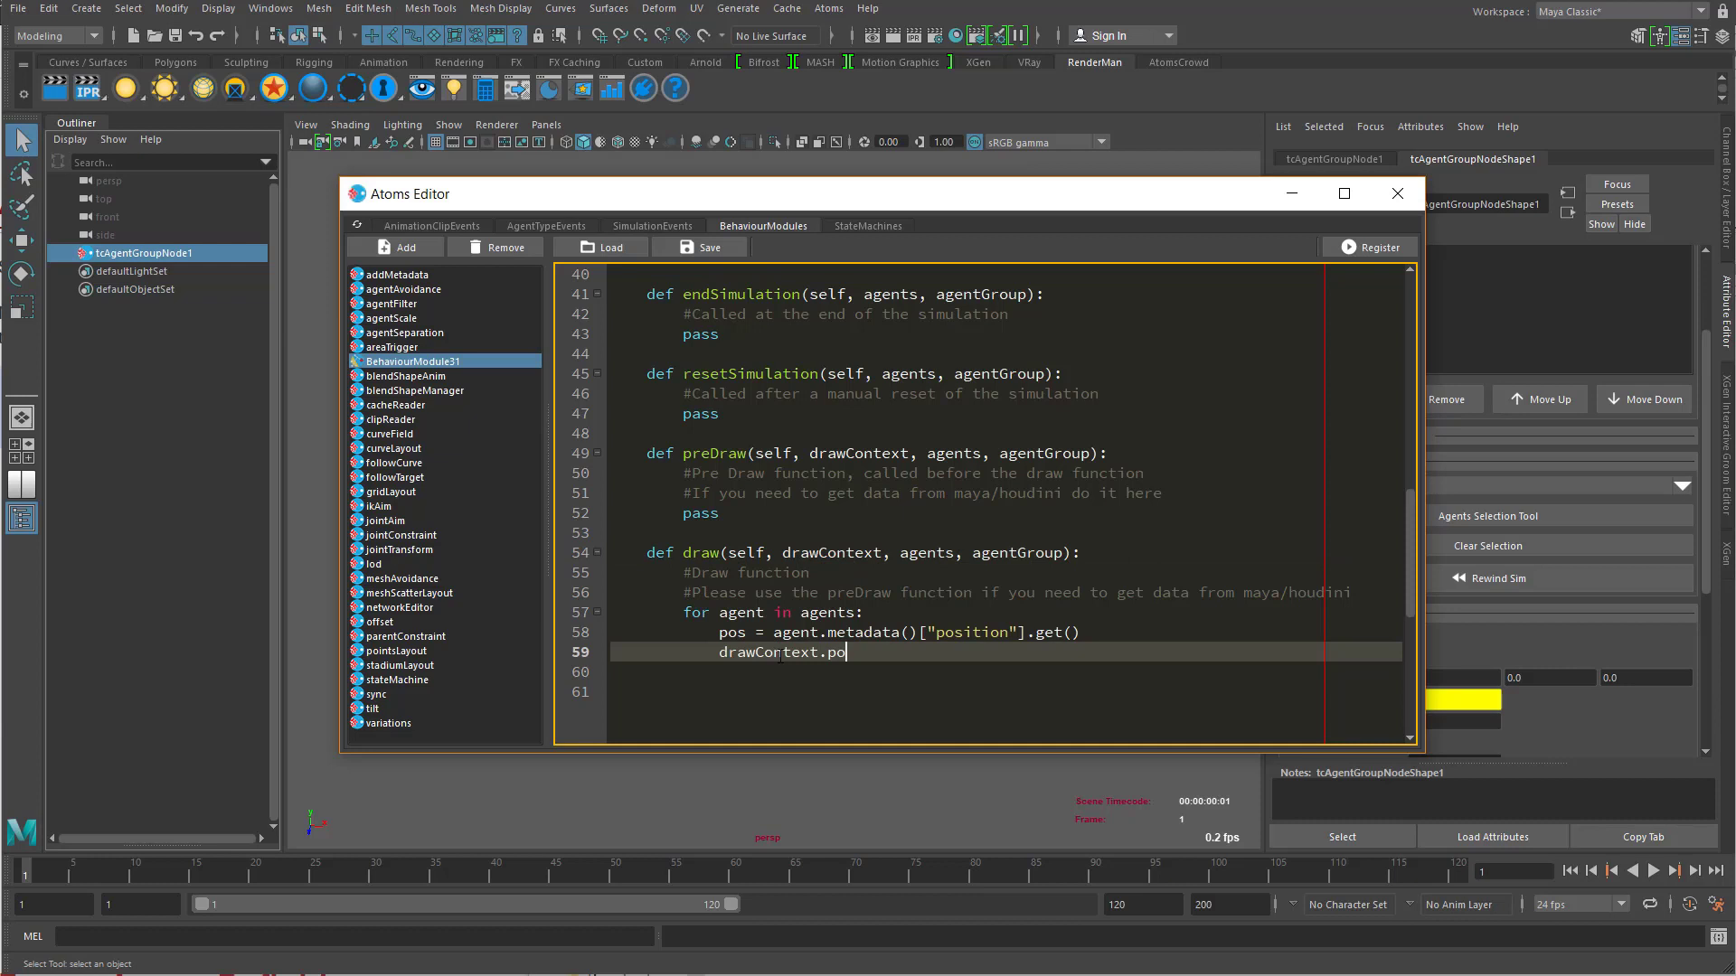
{"action": "type", "text": "ints([pos"}
Step: Insert a drawContext.setPointsSize() call on a new line above the loop
{"action": "double_click", "coordinate": [865, 554]}
{"action": "left_click", "coordinate": [1361, 598]}
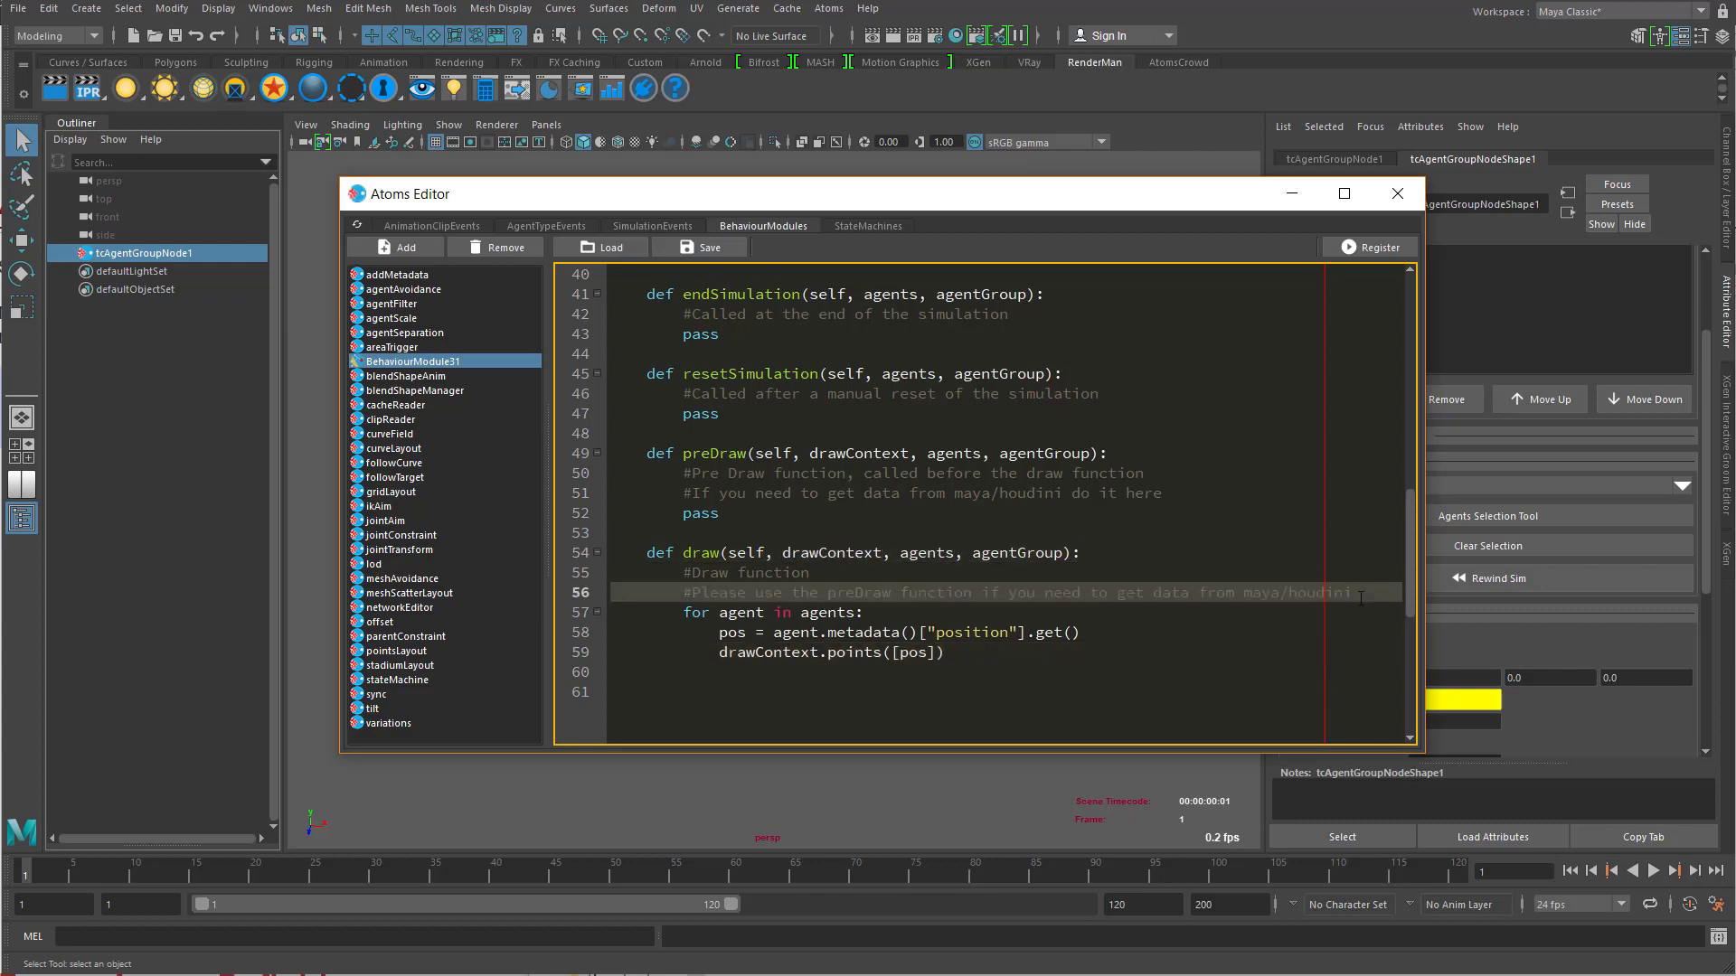
{"action": "key", "text": "Return"}
{"action": "key", "text": "ctrl+v"}
{"action": "type", "text": ".se"}
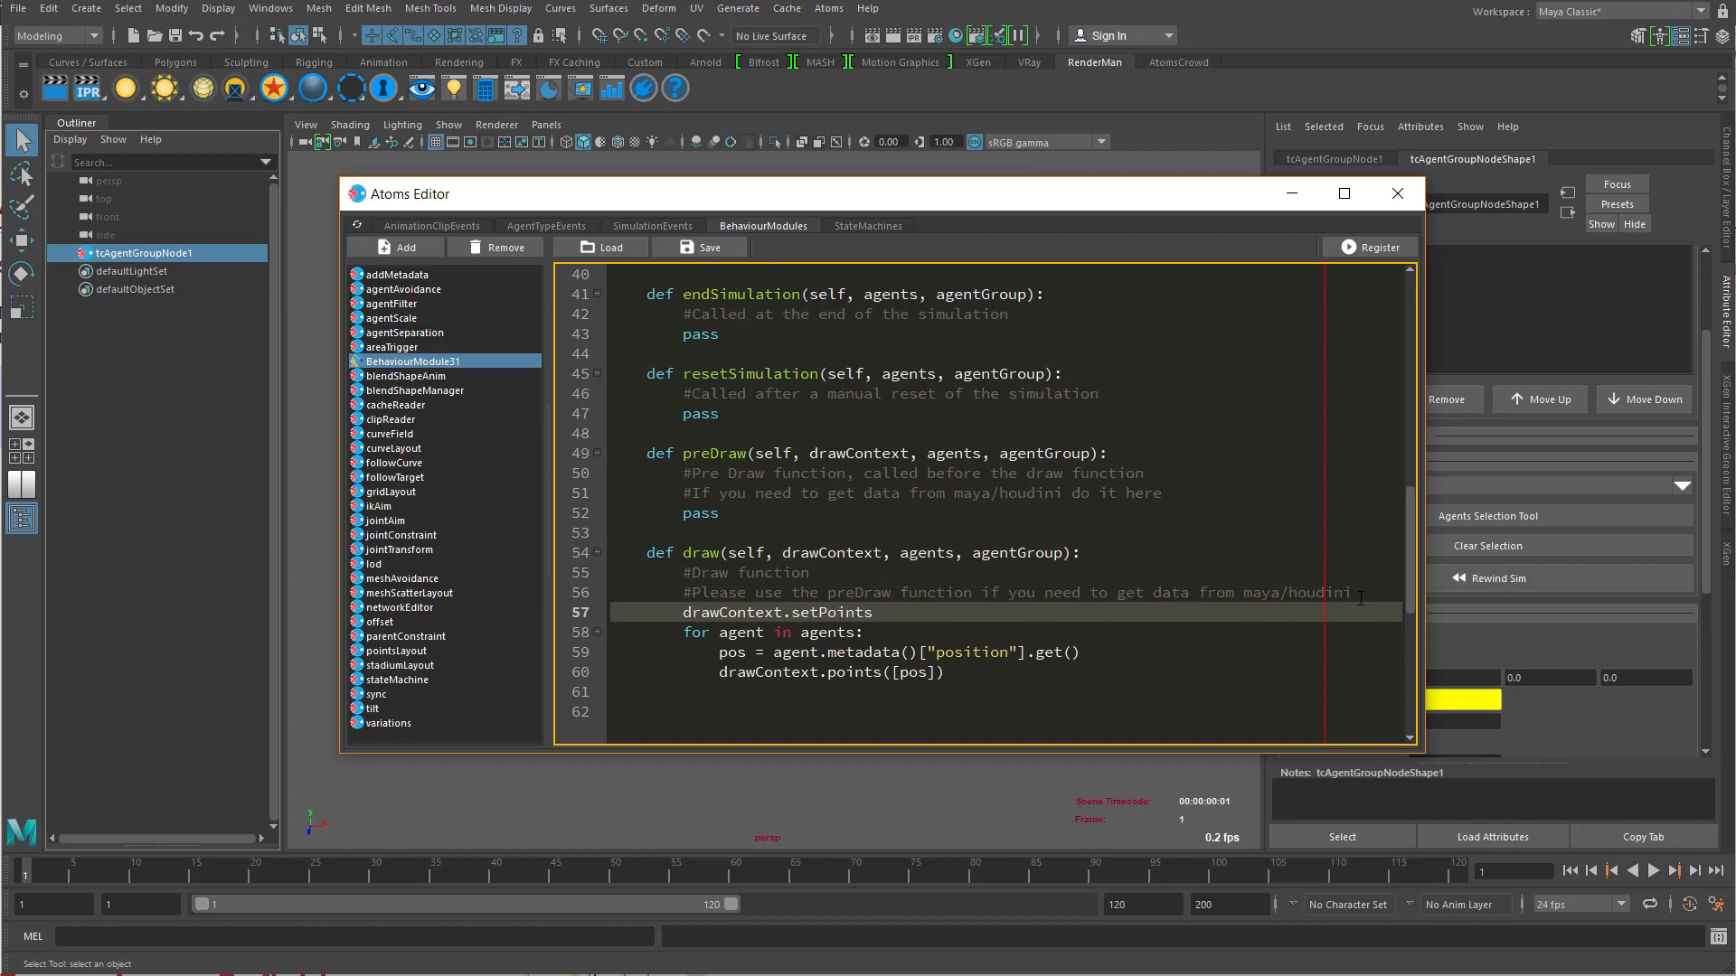
{"action": "type", "text": "tPointsSize()"}
Step: Register BehaviourModule31, add it to the agent group, and reopen the Atoms Editor
{"action": "left_click", "coordinate": [1370, 247]}
{"action": "left_click", "coordinate": [1398, 193]}
{"action": "left_click", "coordinate": [1570, 872]}
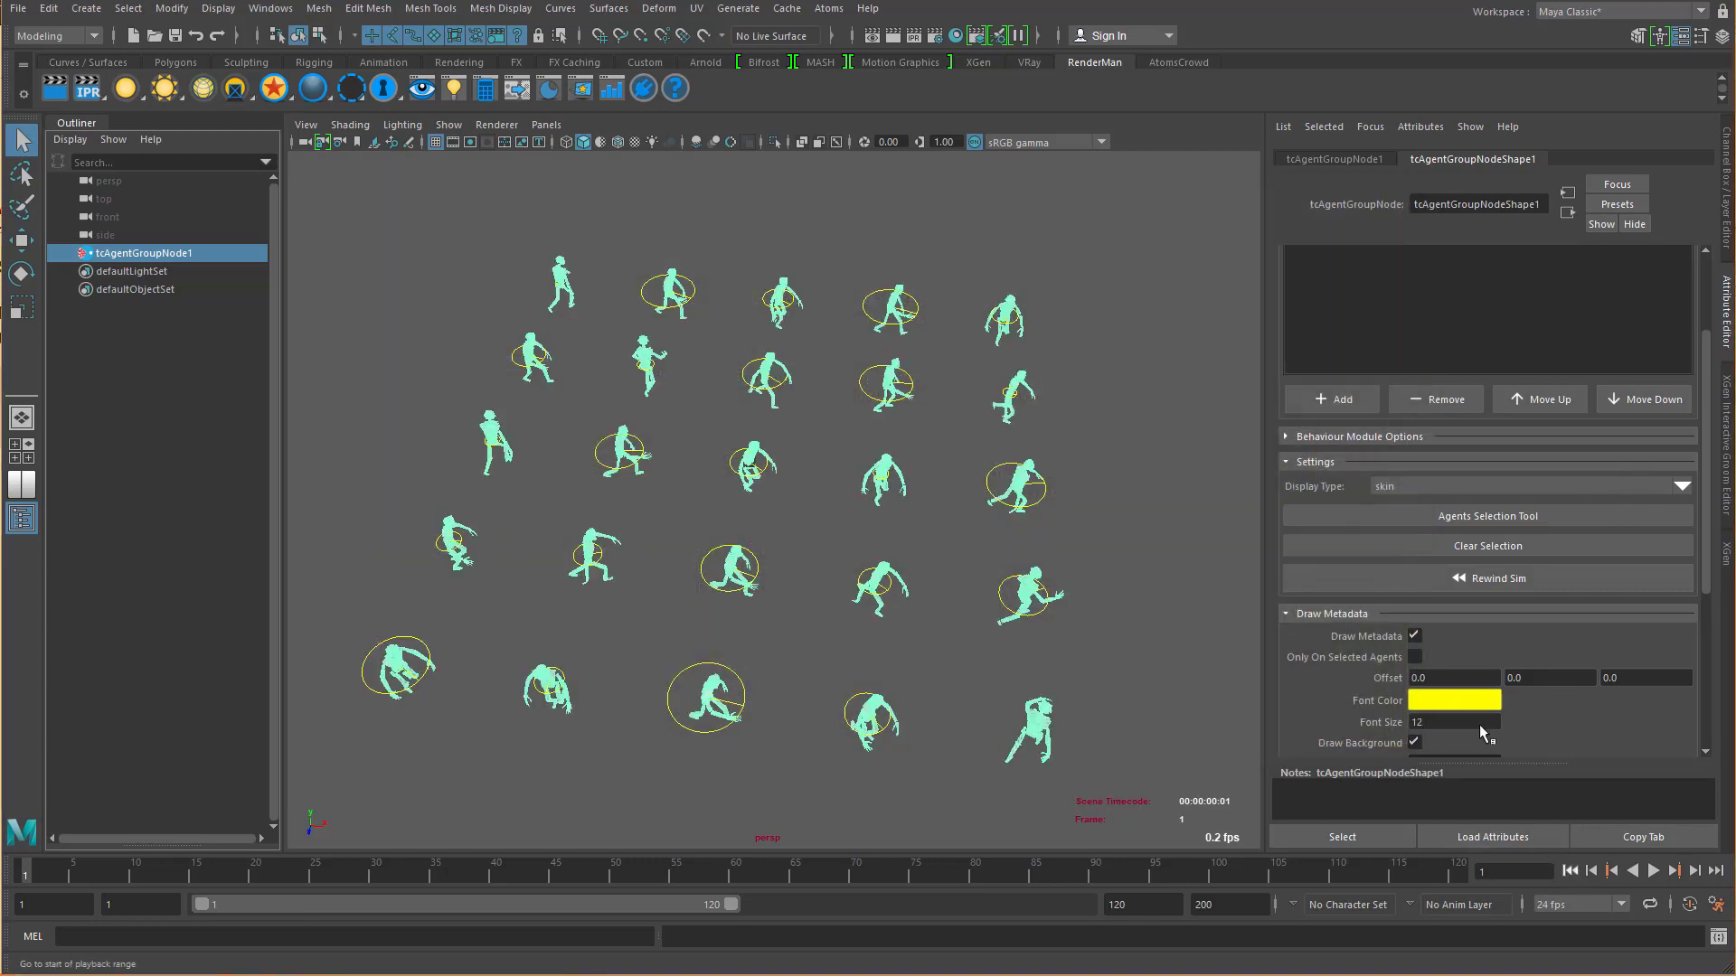
{"action": "left_click", "coordinate": [1337, 399]}
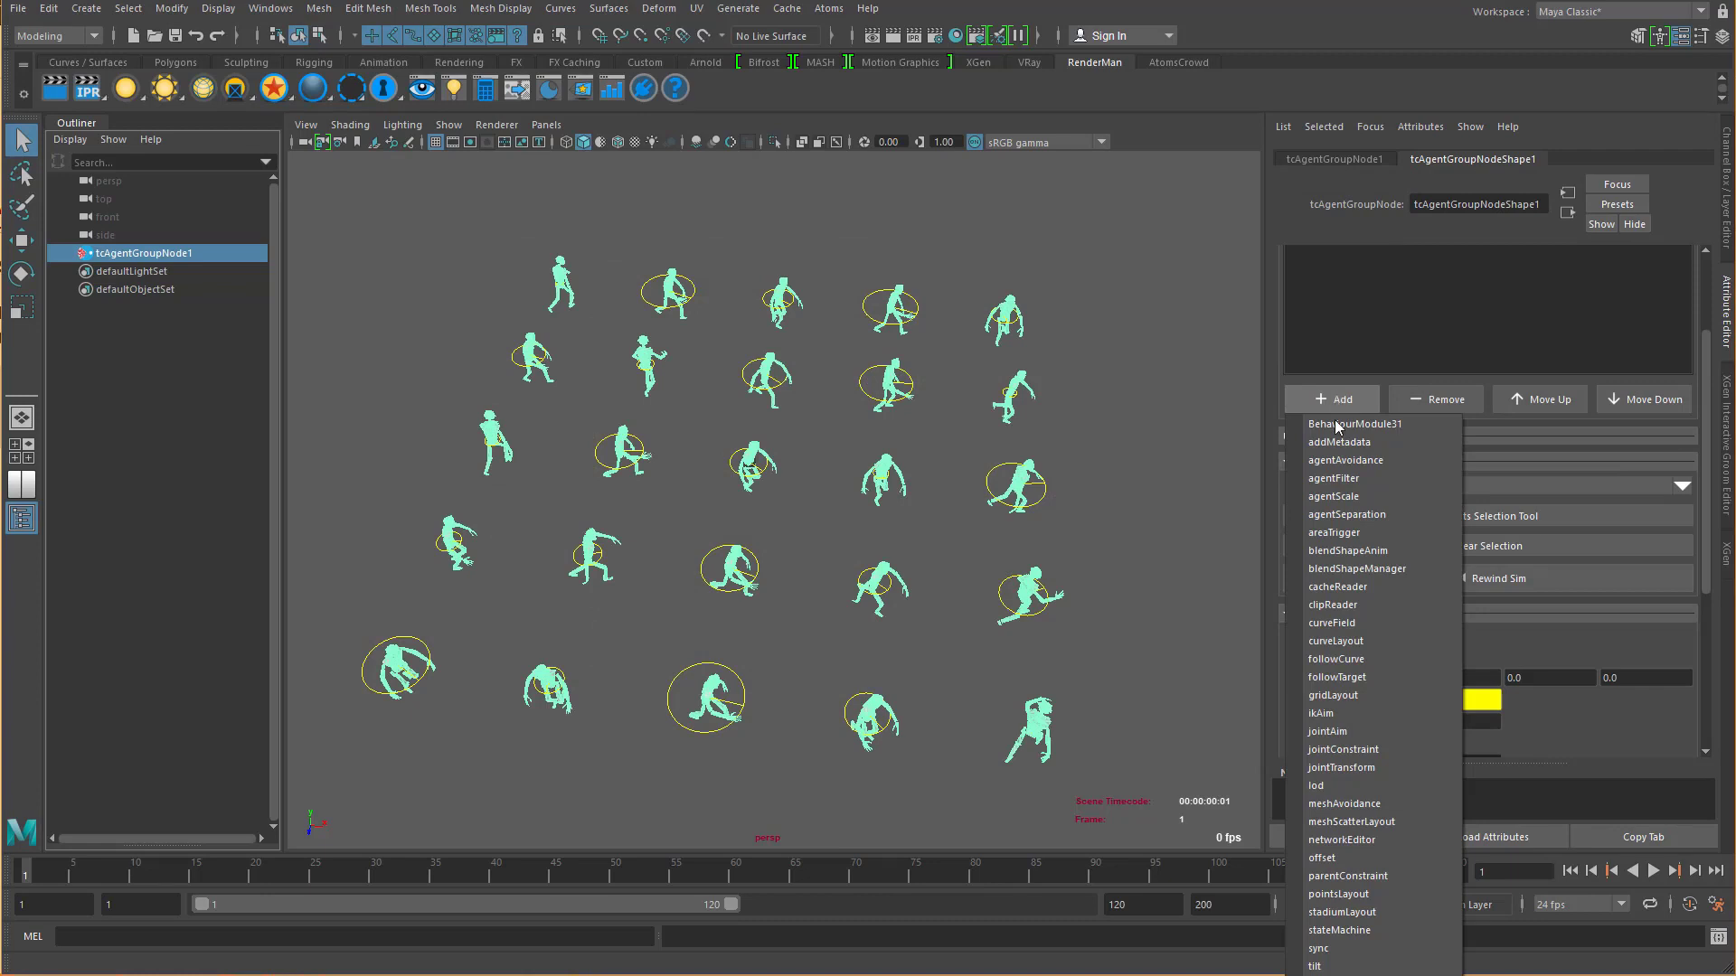
{"action": "left_click", "coordinate": [1355, 424]}
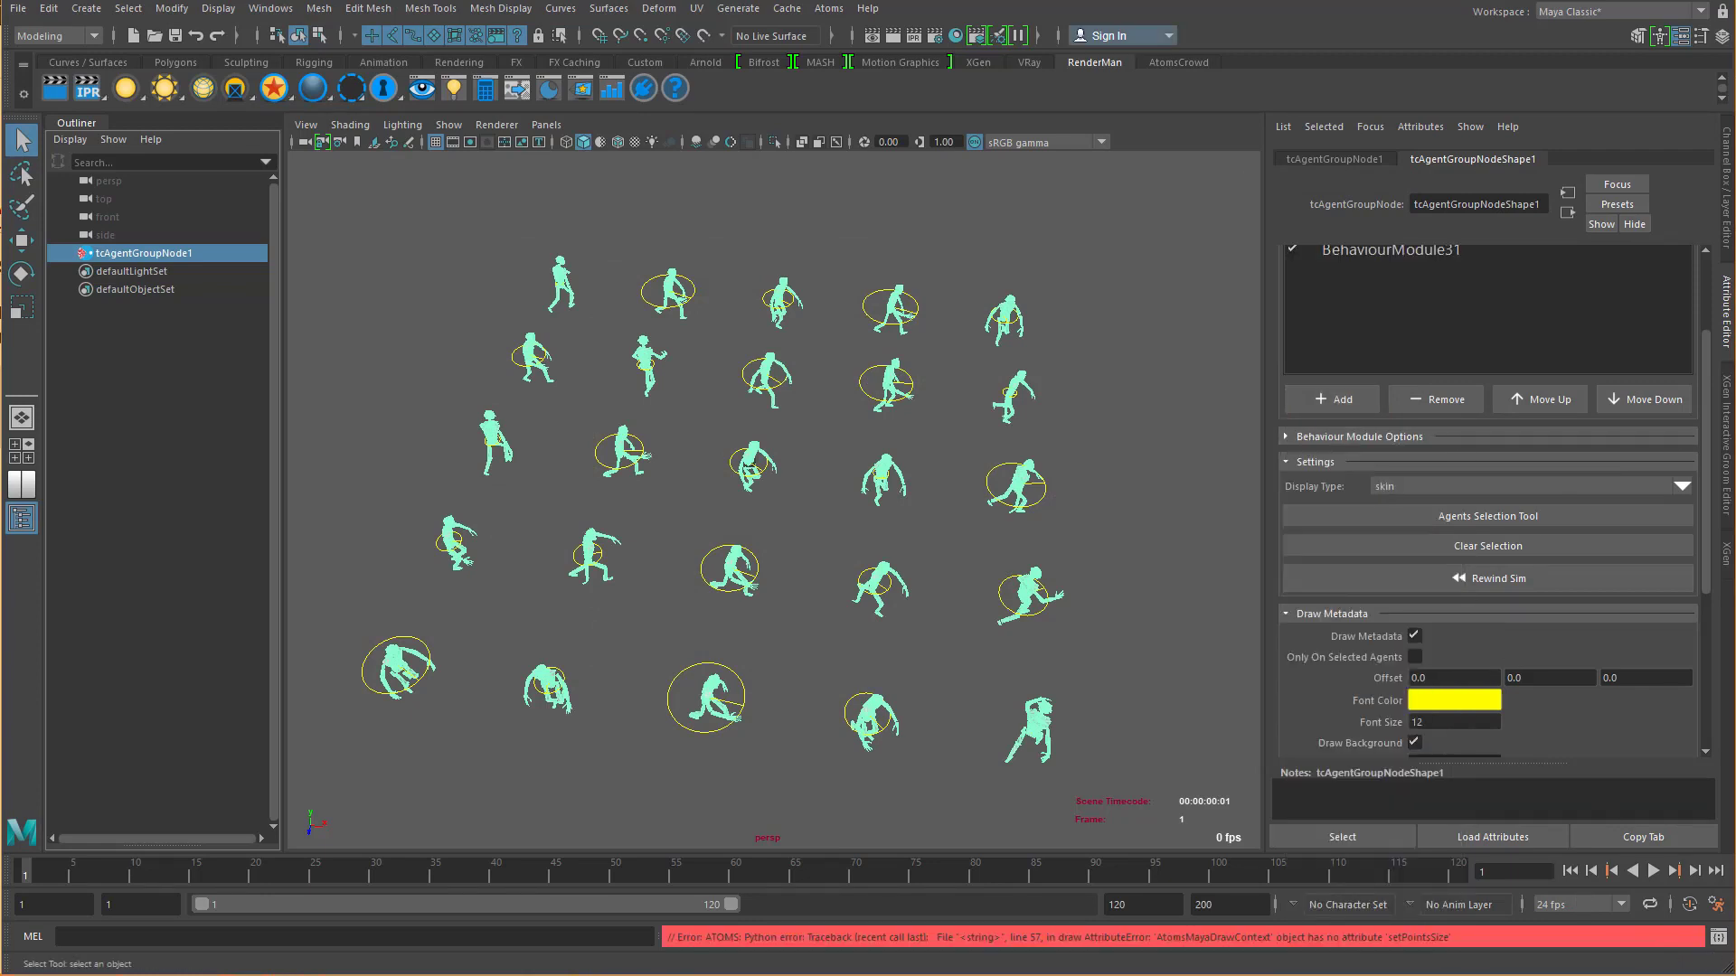
{"action": "left_click", "coordinate": [829, 8]}
{"action": "left_click", "coordinate": [876, 174]}
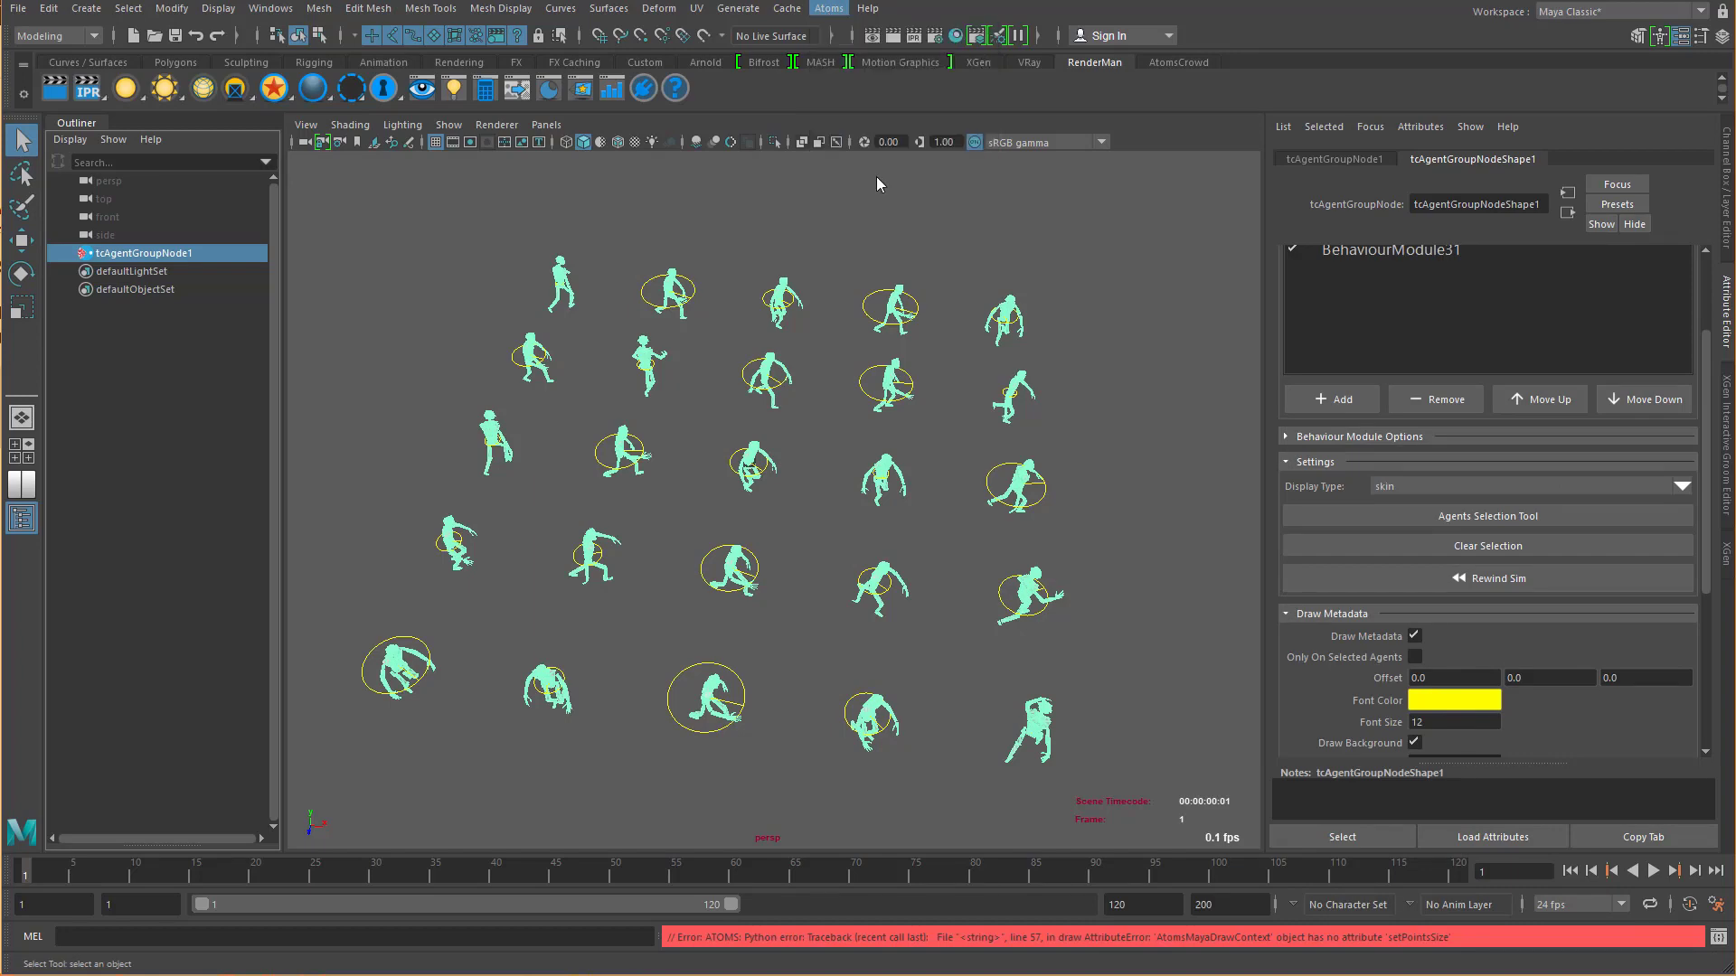
Step: Fix setPointsSize to setPointSize on line 57, re-register the module and refresh the viewport
{"action": "scroll", "coordinate": [922, 466], "scroll_direction": "down", "scroll_amount": 7}
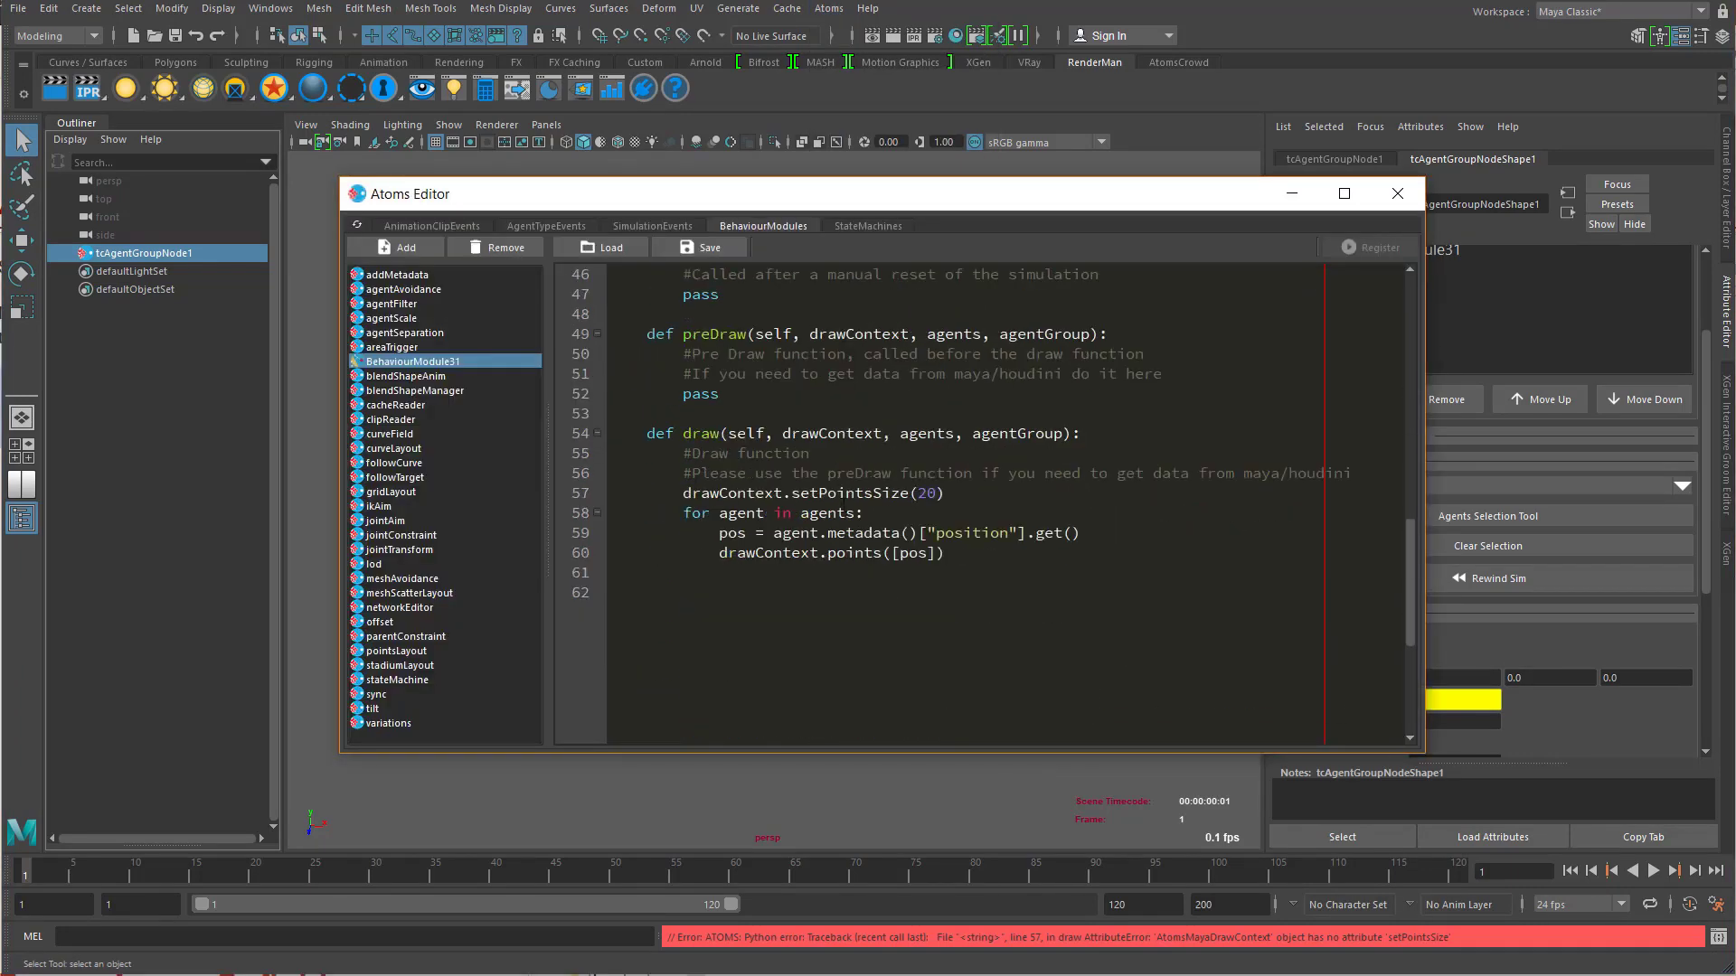
{"action": "left_click", "coordinate": [869, 494]}
{"action": "key", "text": "BackSpace"}
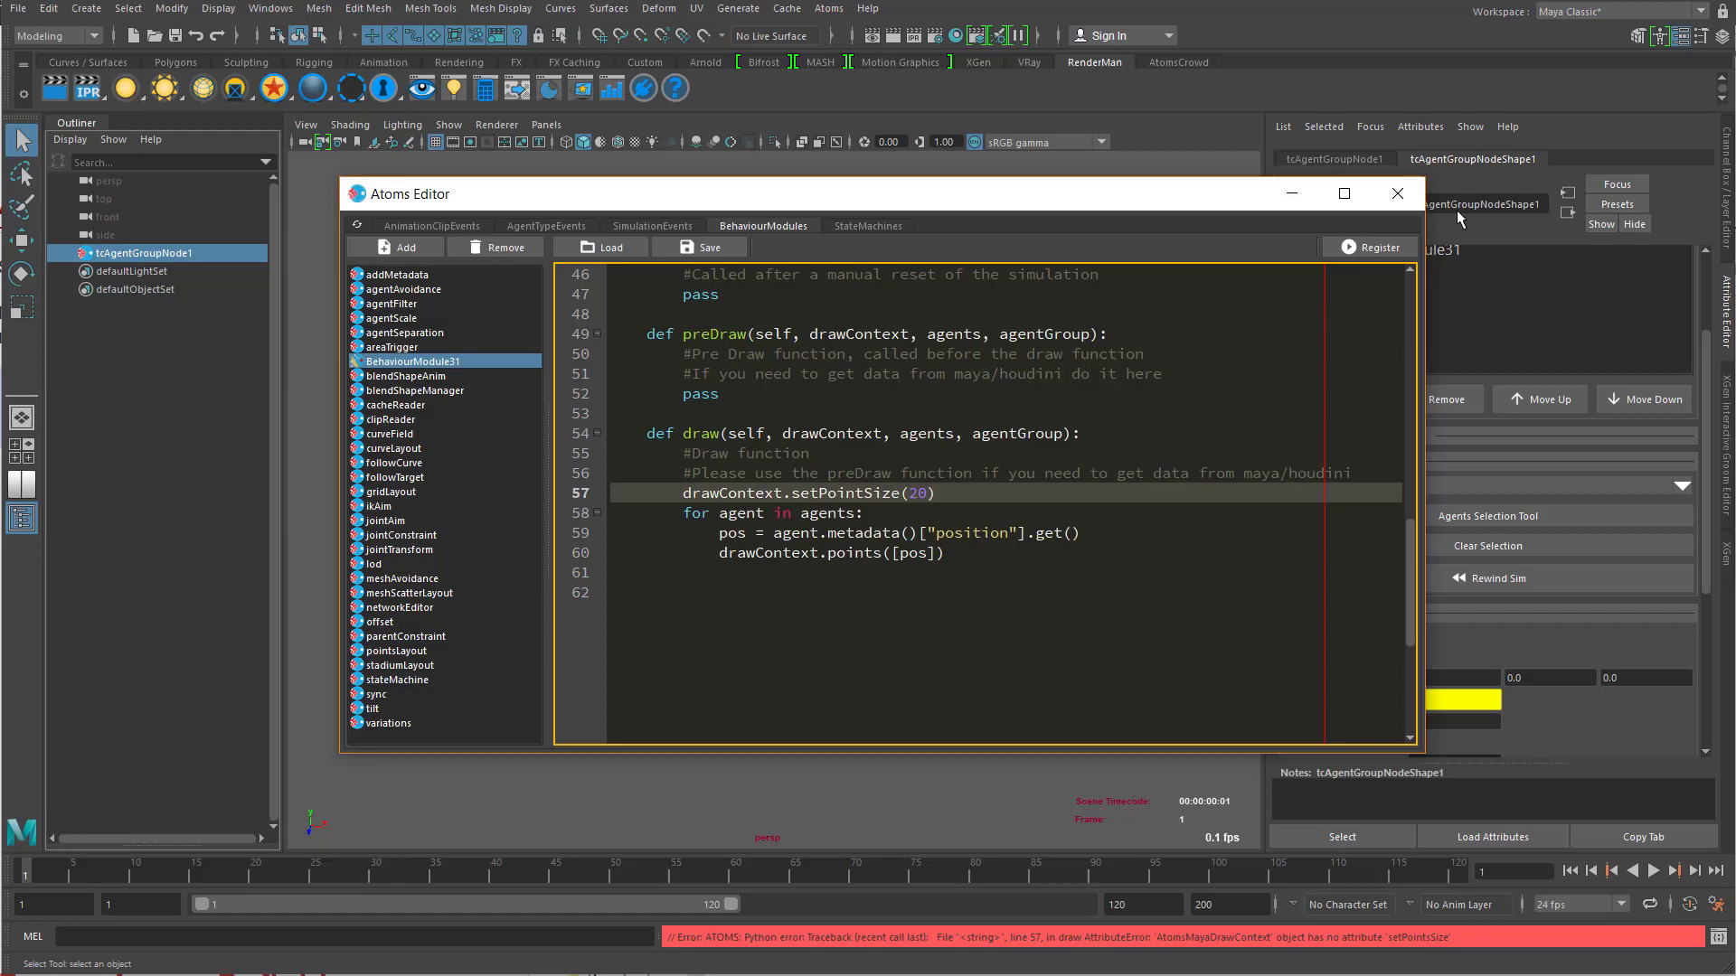
{"action": "left_click", "coordinate": [1343, 252]}
{"action": "left_click", "coordinate": [1397, 193]}
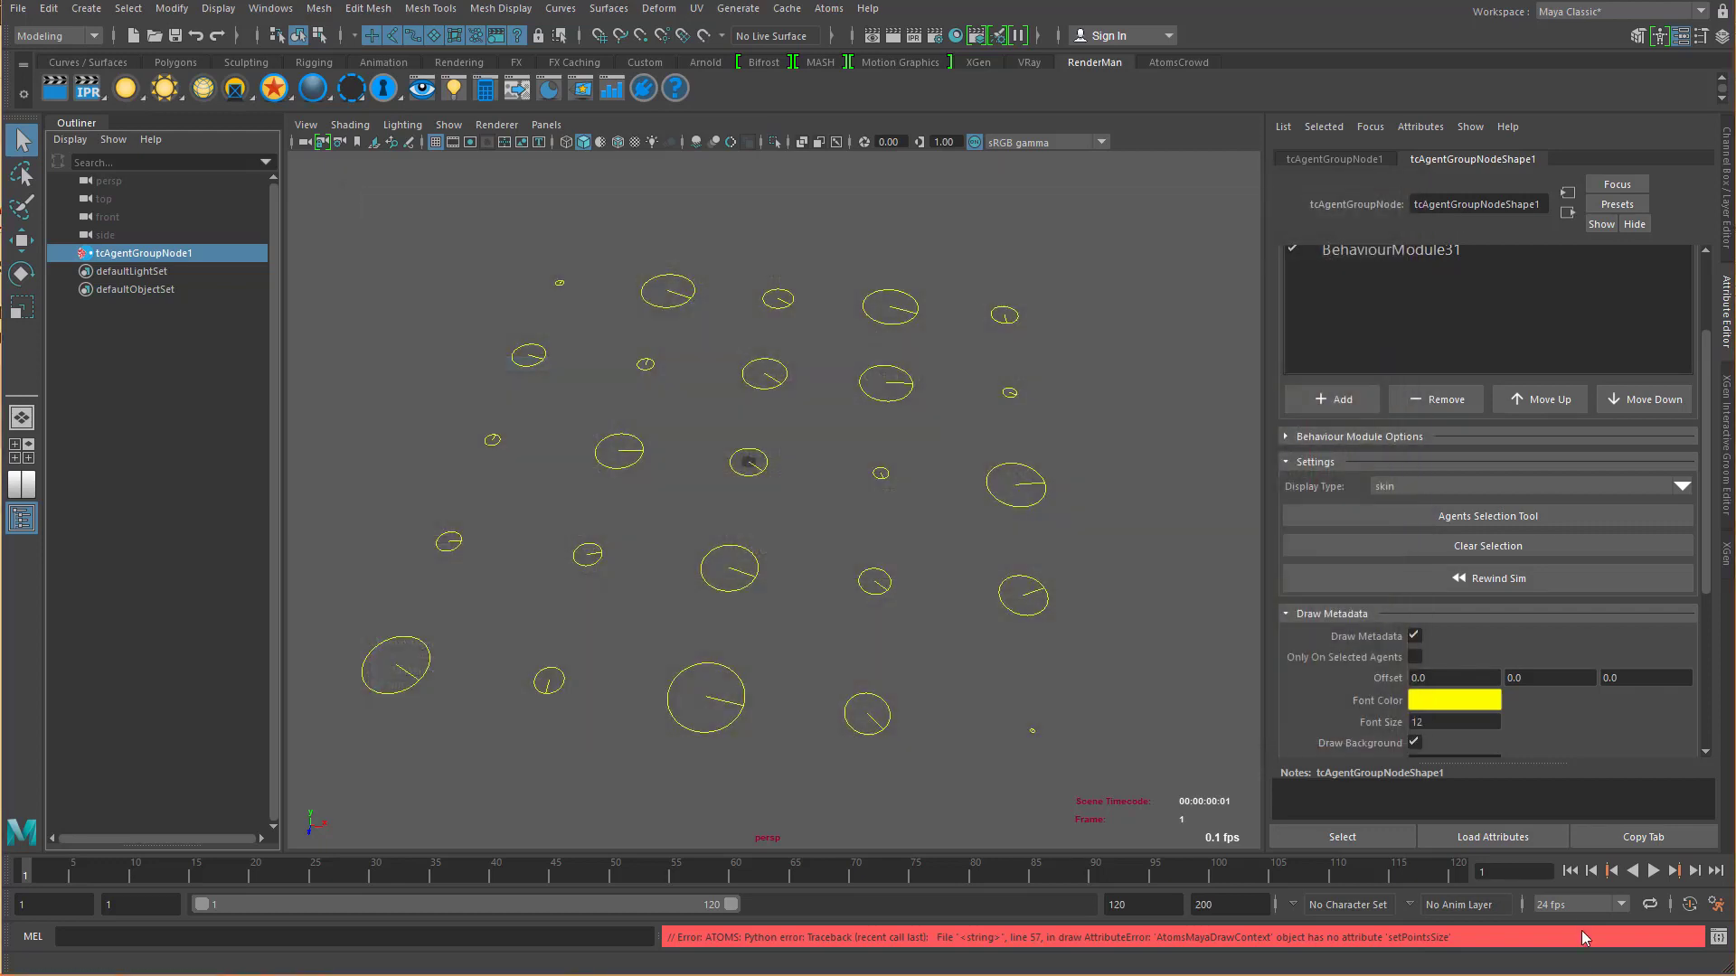
{"action": "left_click", "coordinate": [1570, 872]}
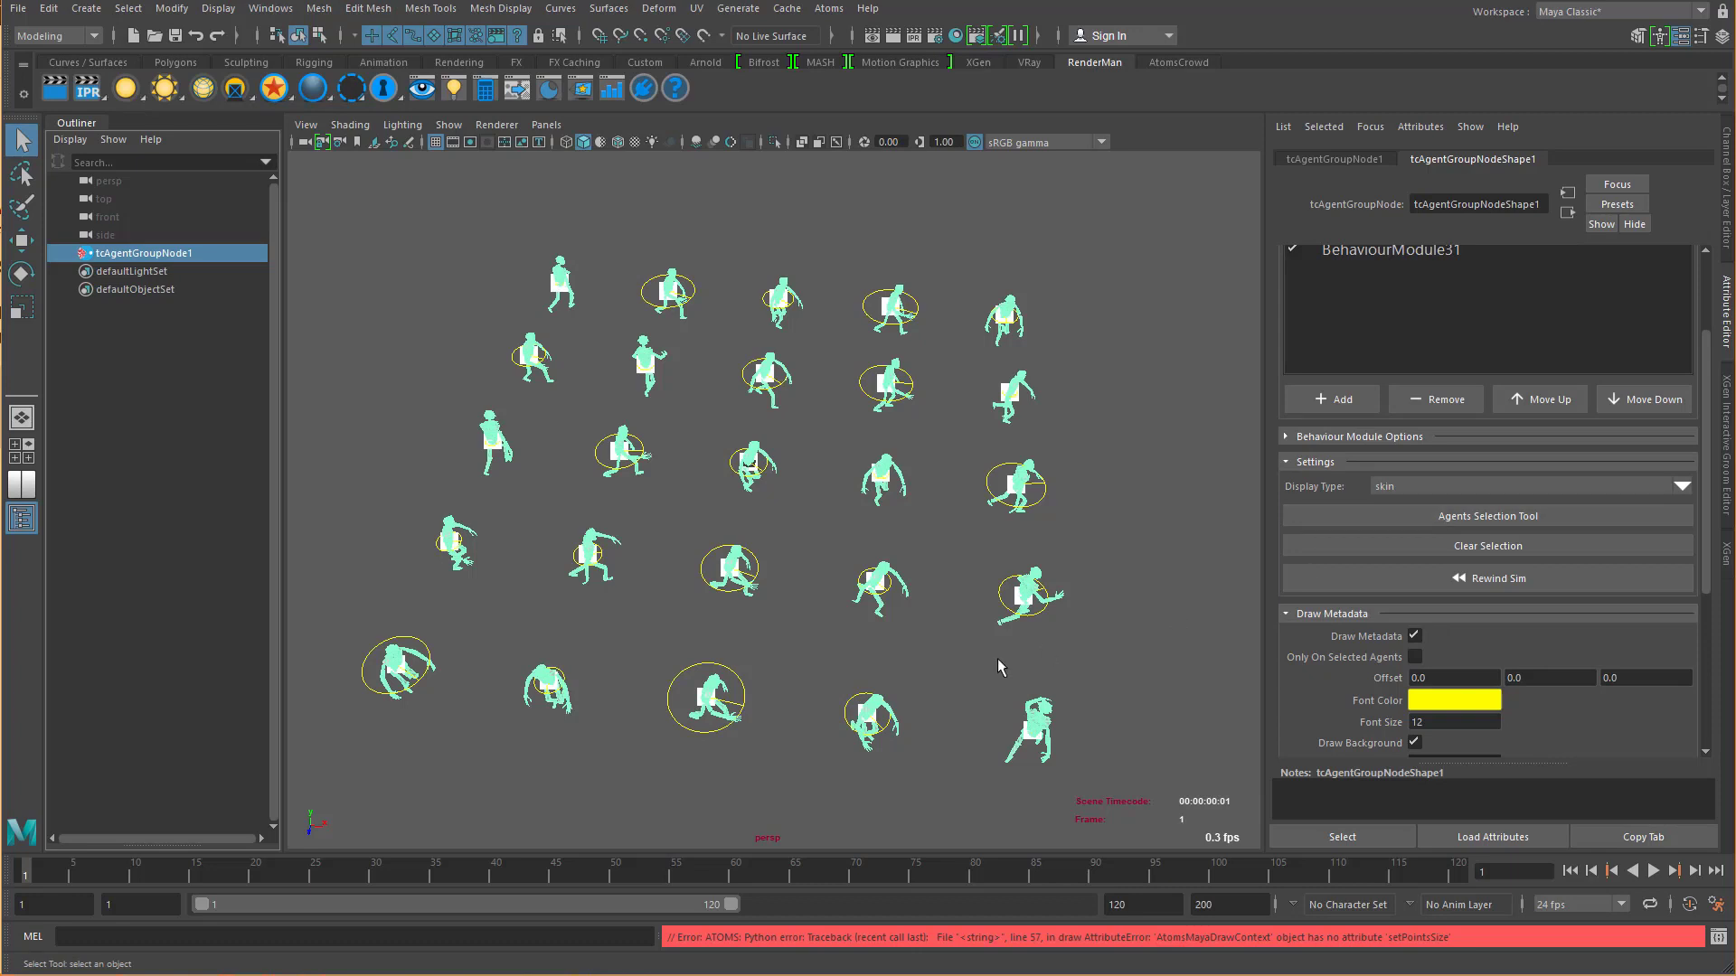
{"action": "left_click", "coordinate": [1443, 488]}
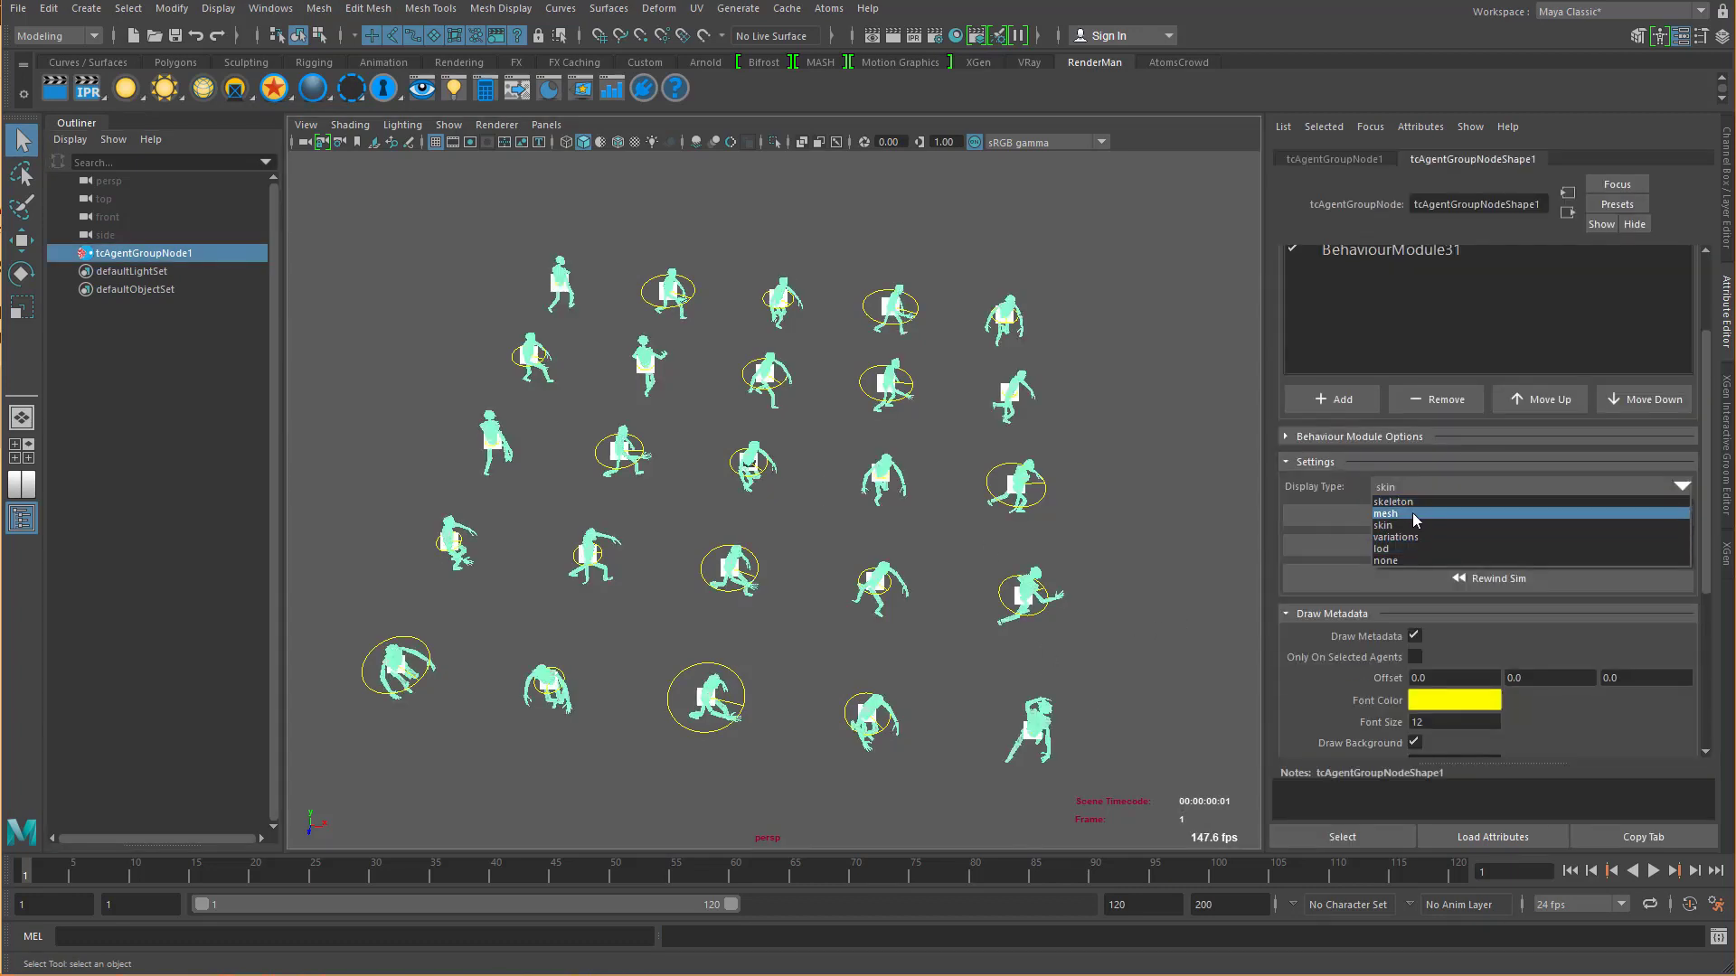
Step: Switch the agent display type to skeleton, then play, stop and rewind to frame 1
{"action": "left_click", "coordinate": [1392, 501]}
{"action": "left_click", "coordinate": [1154, 557]}
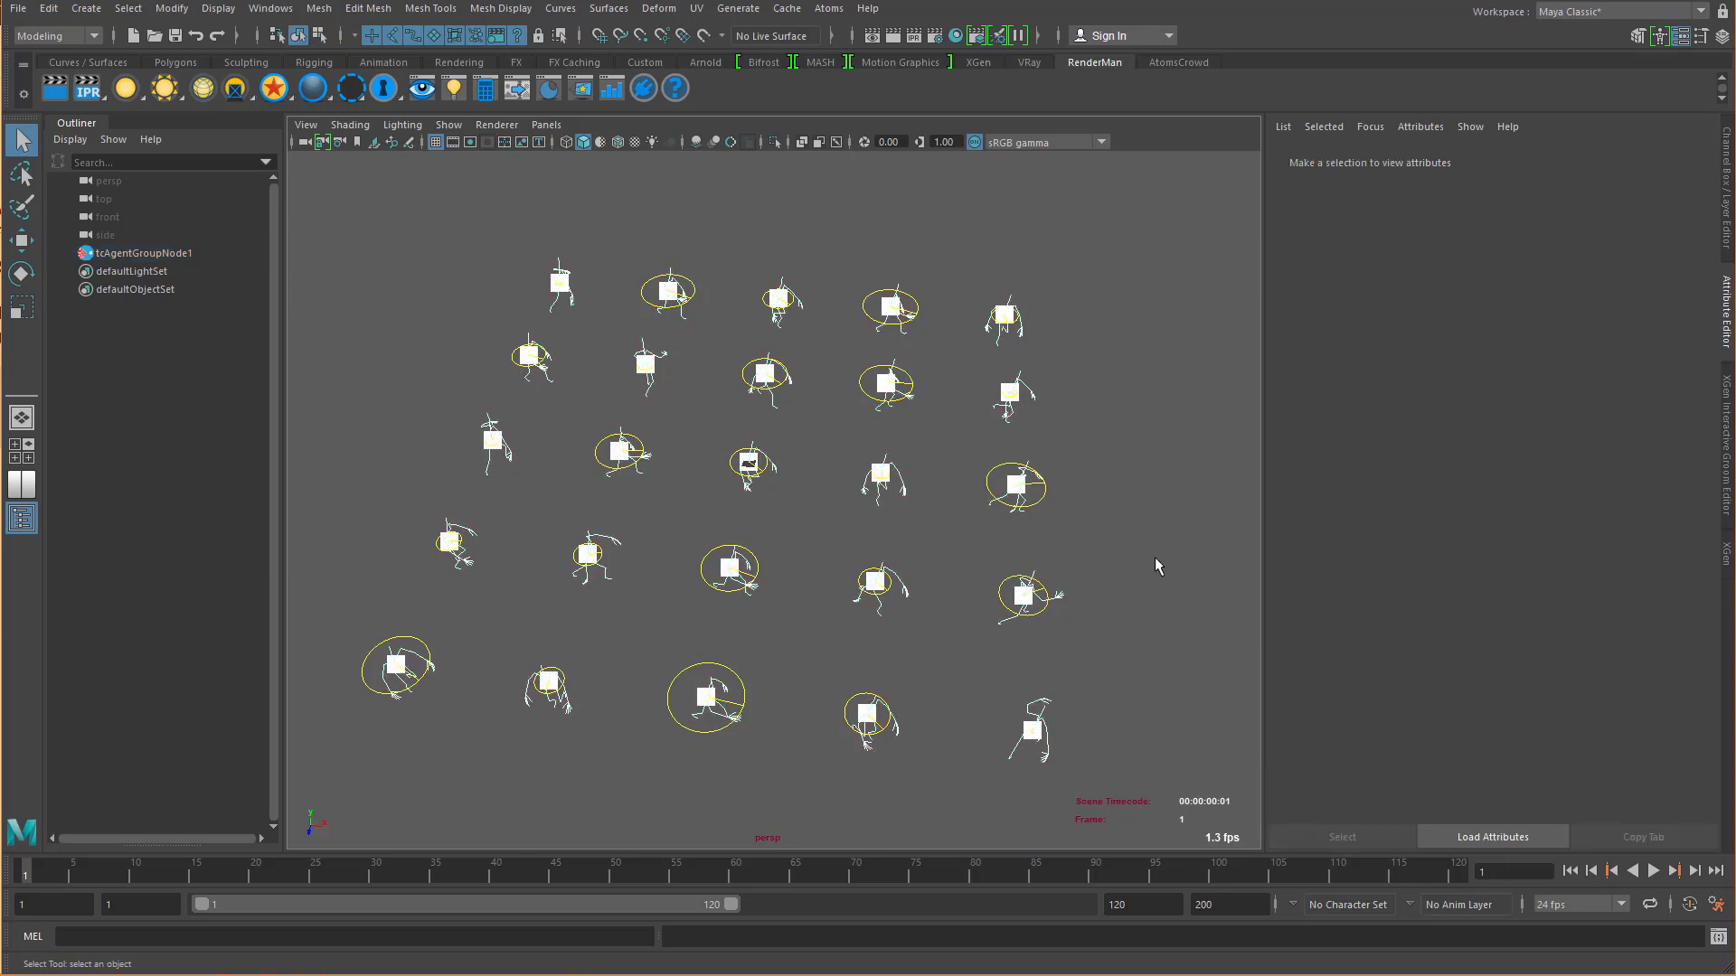
{"action": "left_click", "coordinate": [1654, 871]}
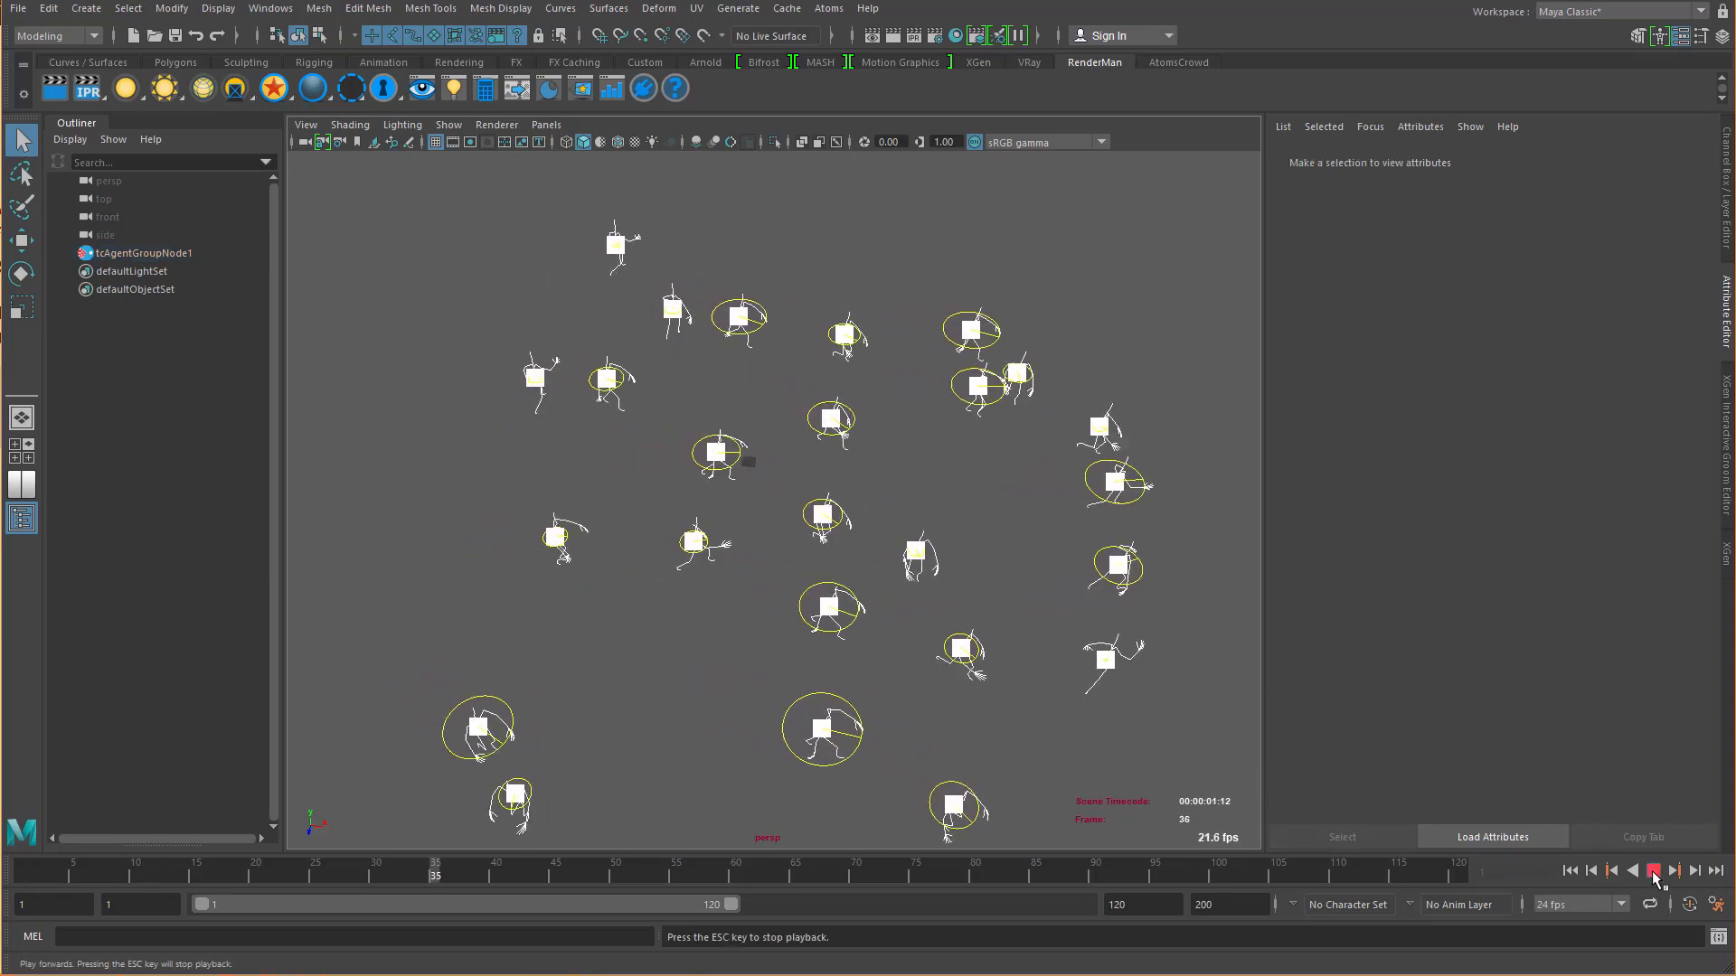
{"action": "left_click", "coordinate": [1654, 871]}
{"action": "left_click", "coordinate": [1570, 870]}
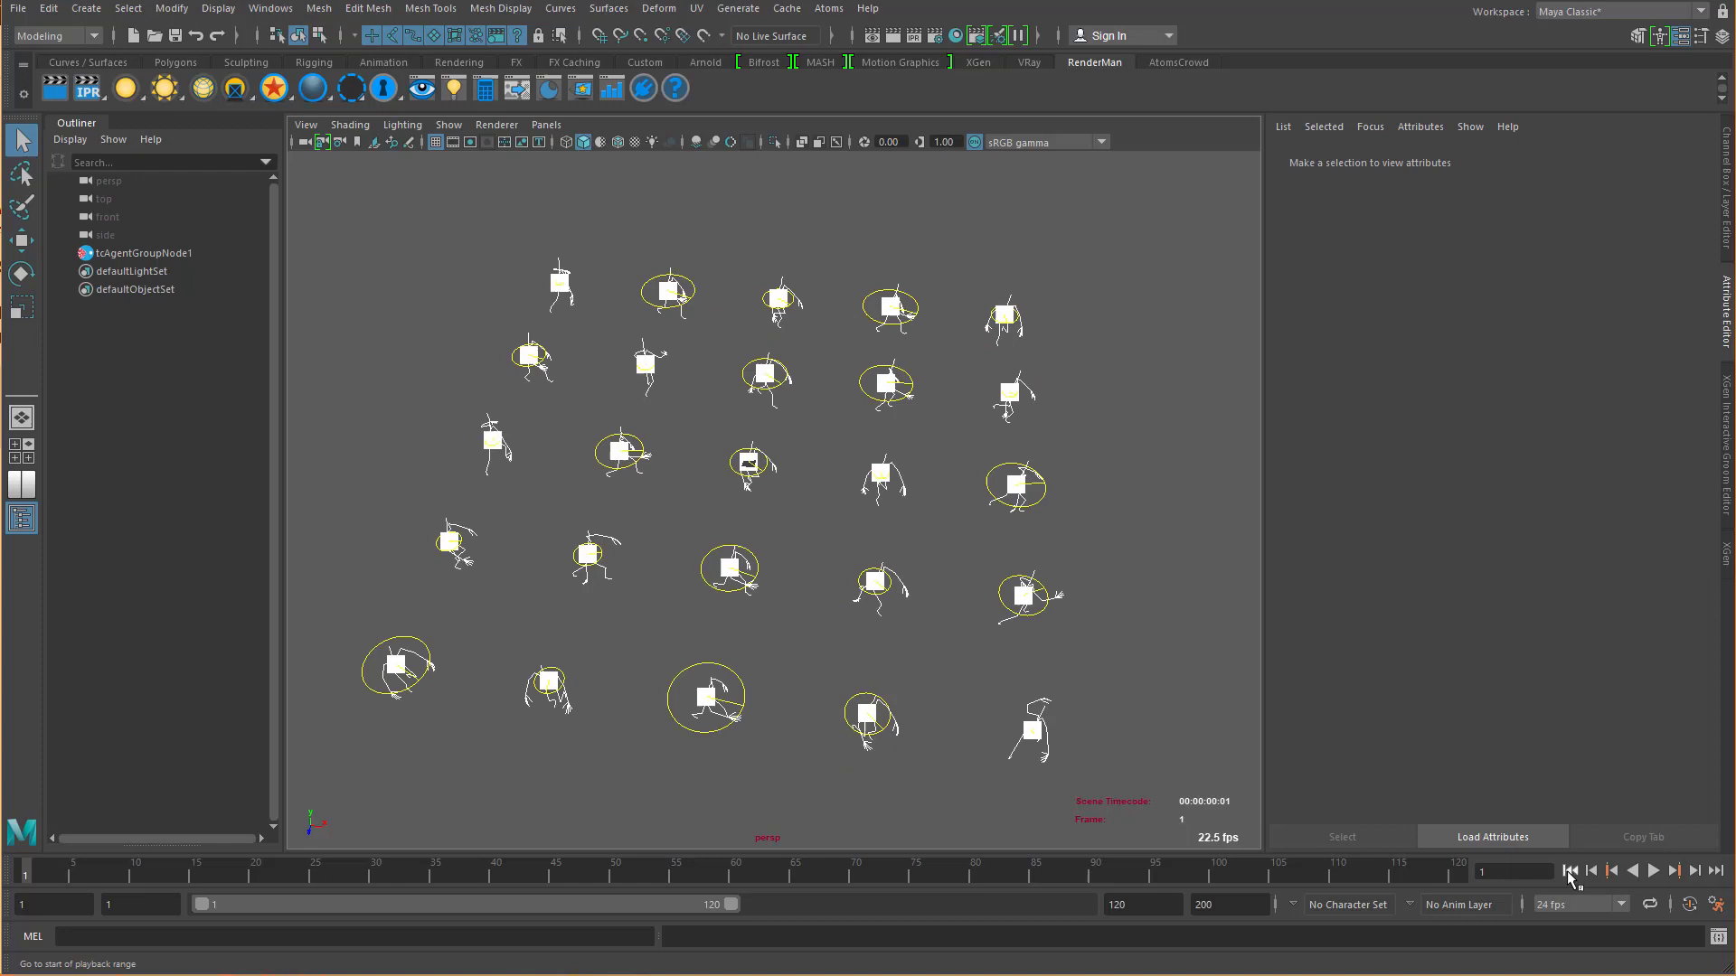
{"action": "left_click", "coordinate": [826, 9]}
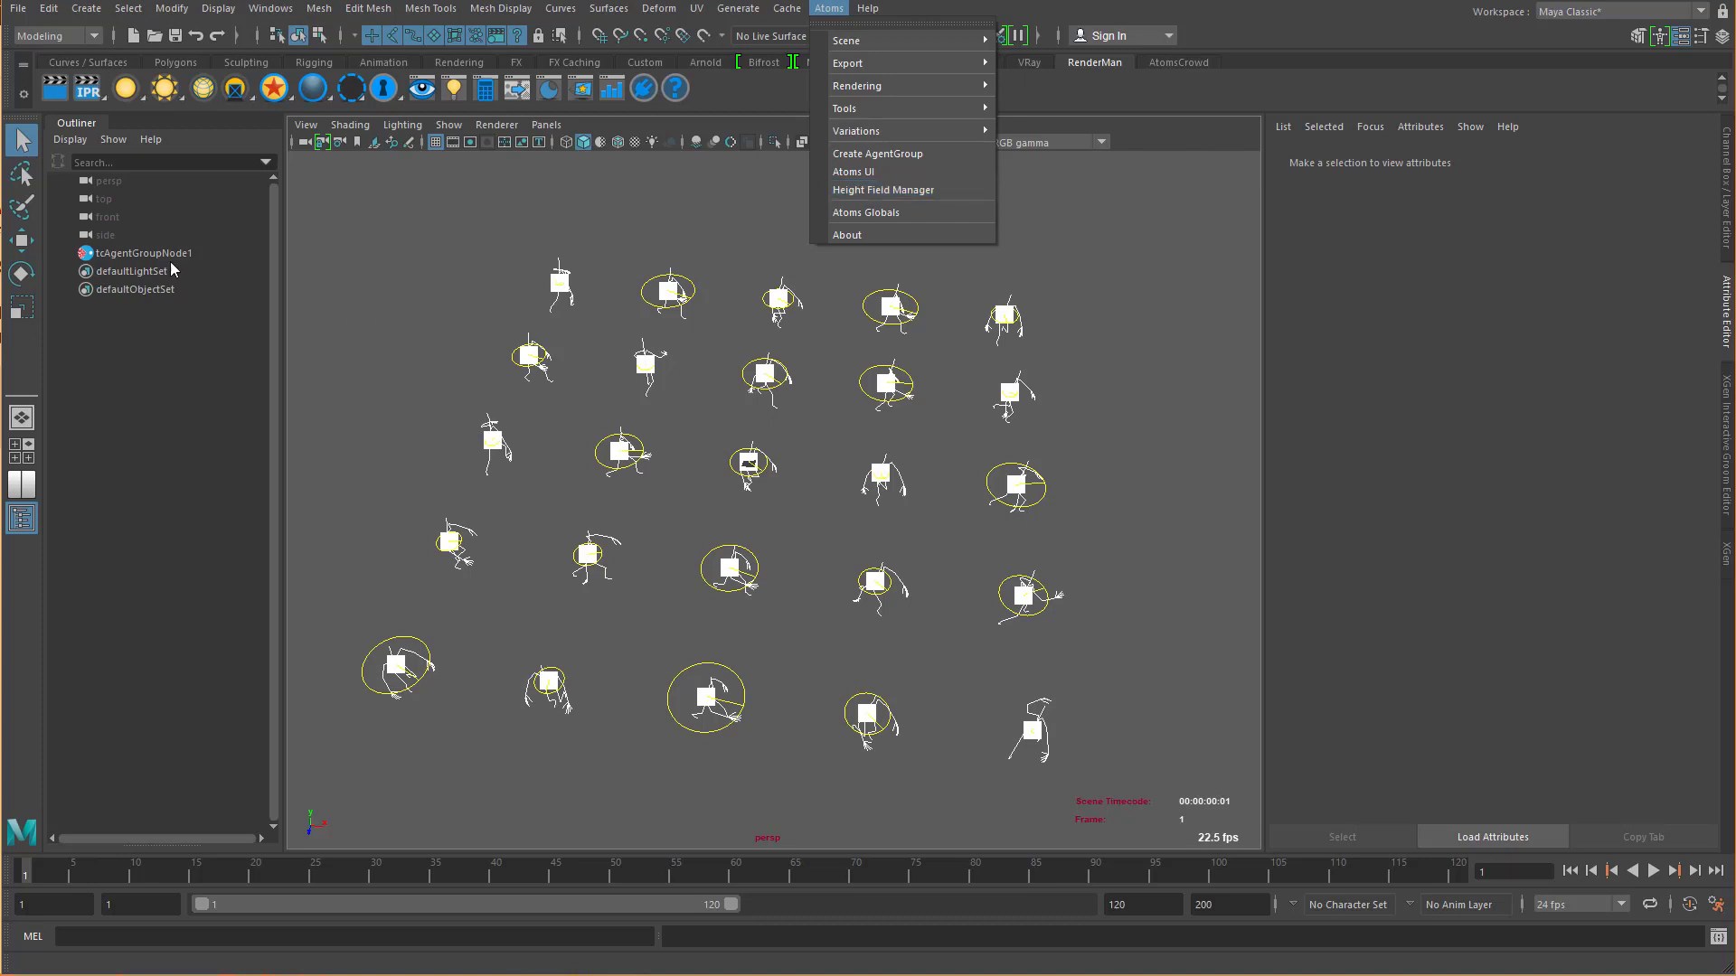
Step: On tcAgentGroupNode1, disable BehaviourModule31, add agentAvoidance, and turn off Draw Metadata
{"action": "left_click", "coordinate": [144, 253]}
{"action": "scroll", "coordinate": [1412, 425], "scroll_direction": "up", "scroll_amount": 3}
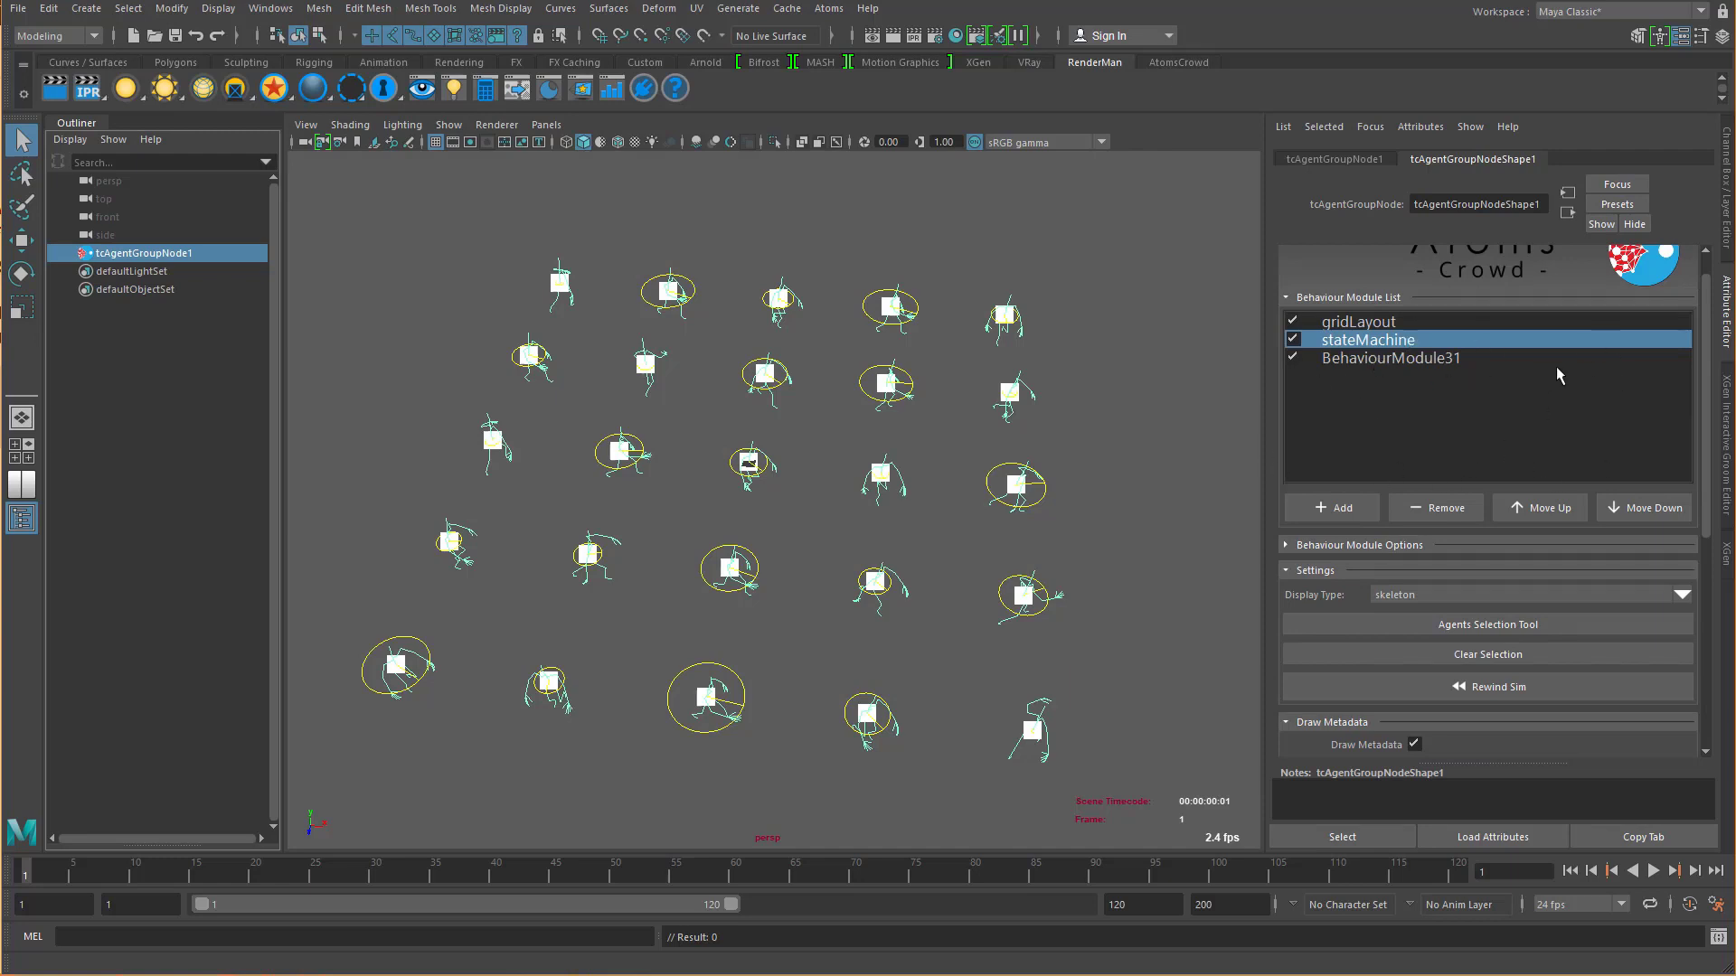
{"action": "left_click", "coordinate": [1290, 356]}
{"action": "left_click", "coordinate": [1326, 507]}
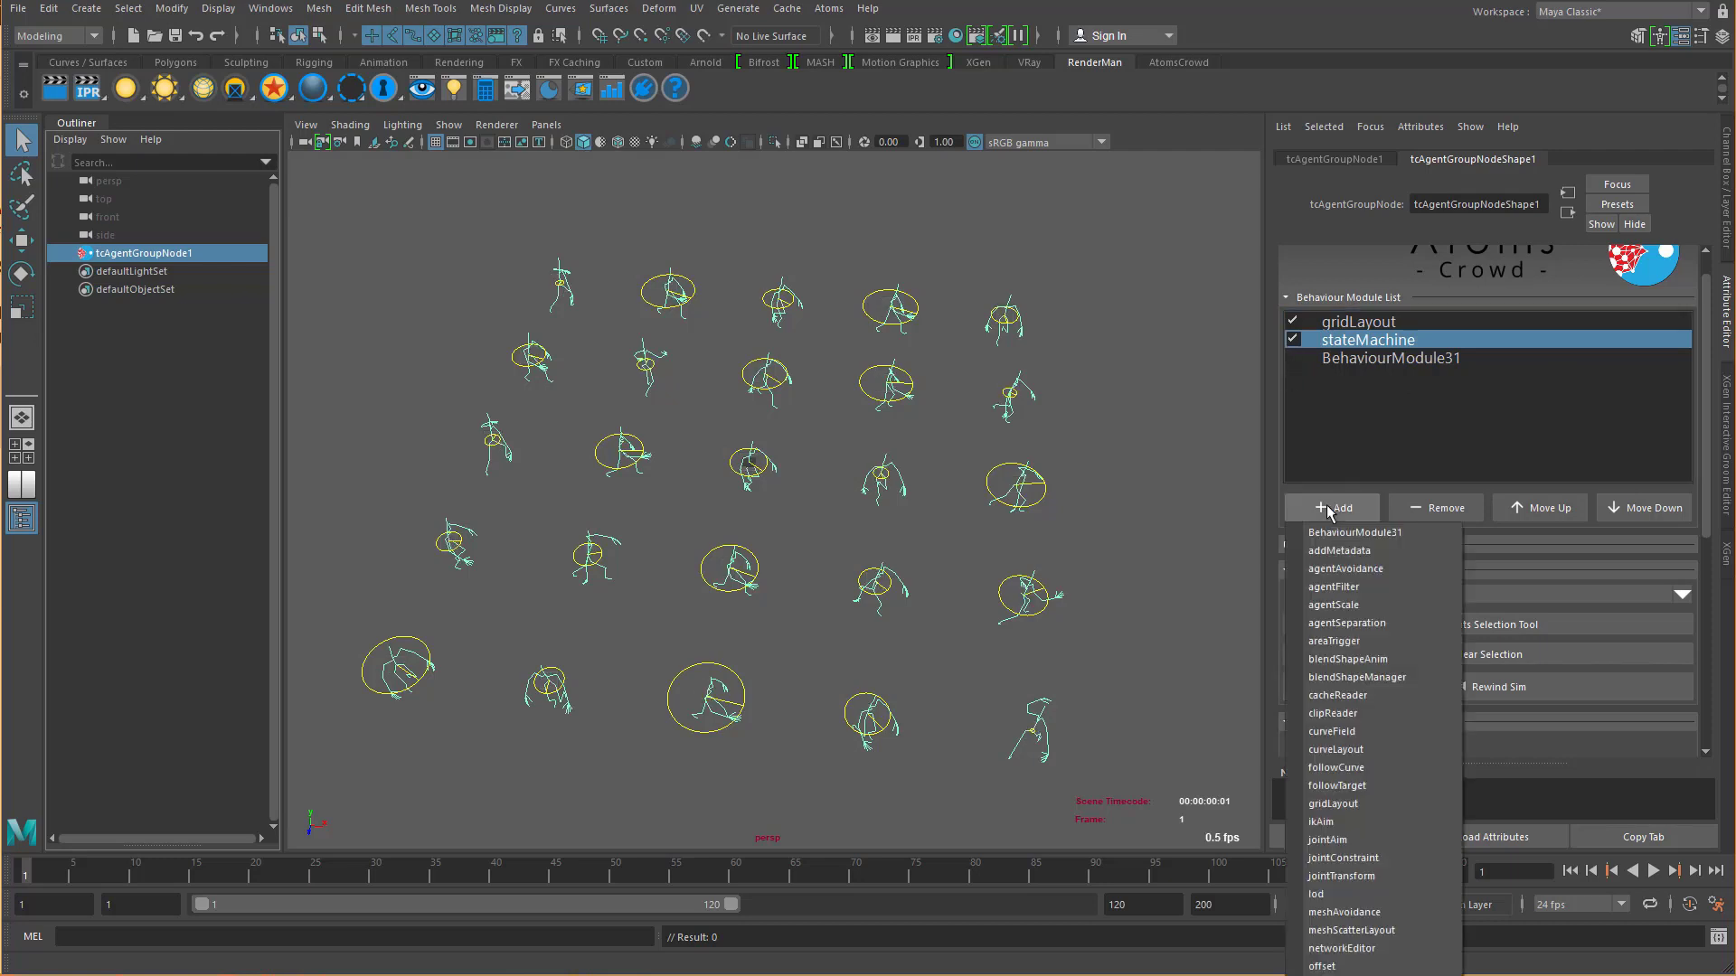
{"action": "left_click", "coordinate": [1338, 570]}
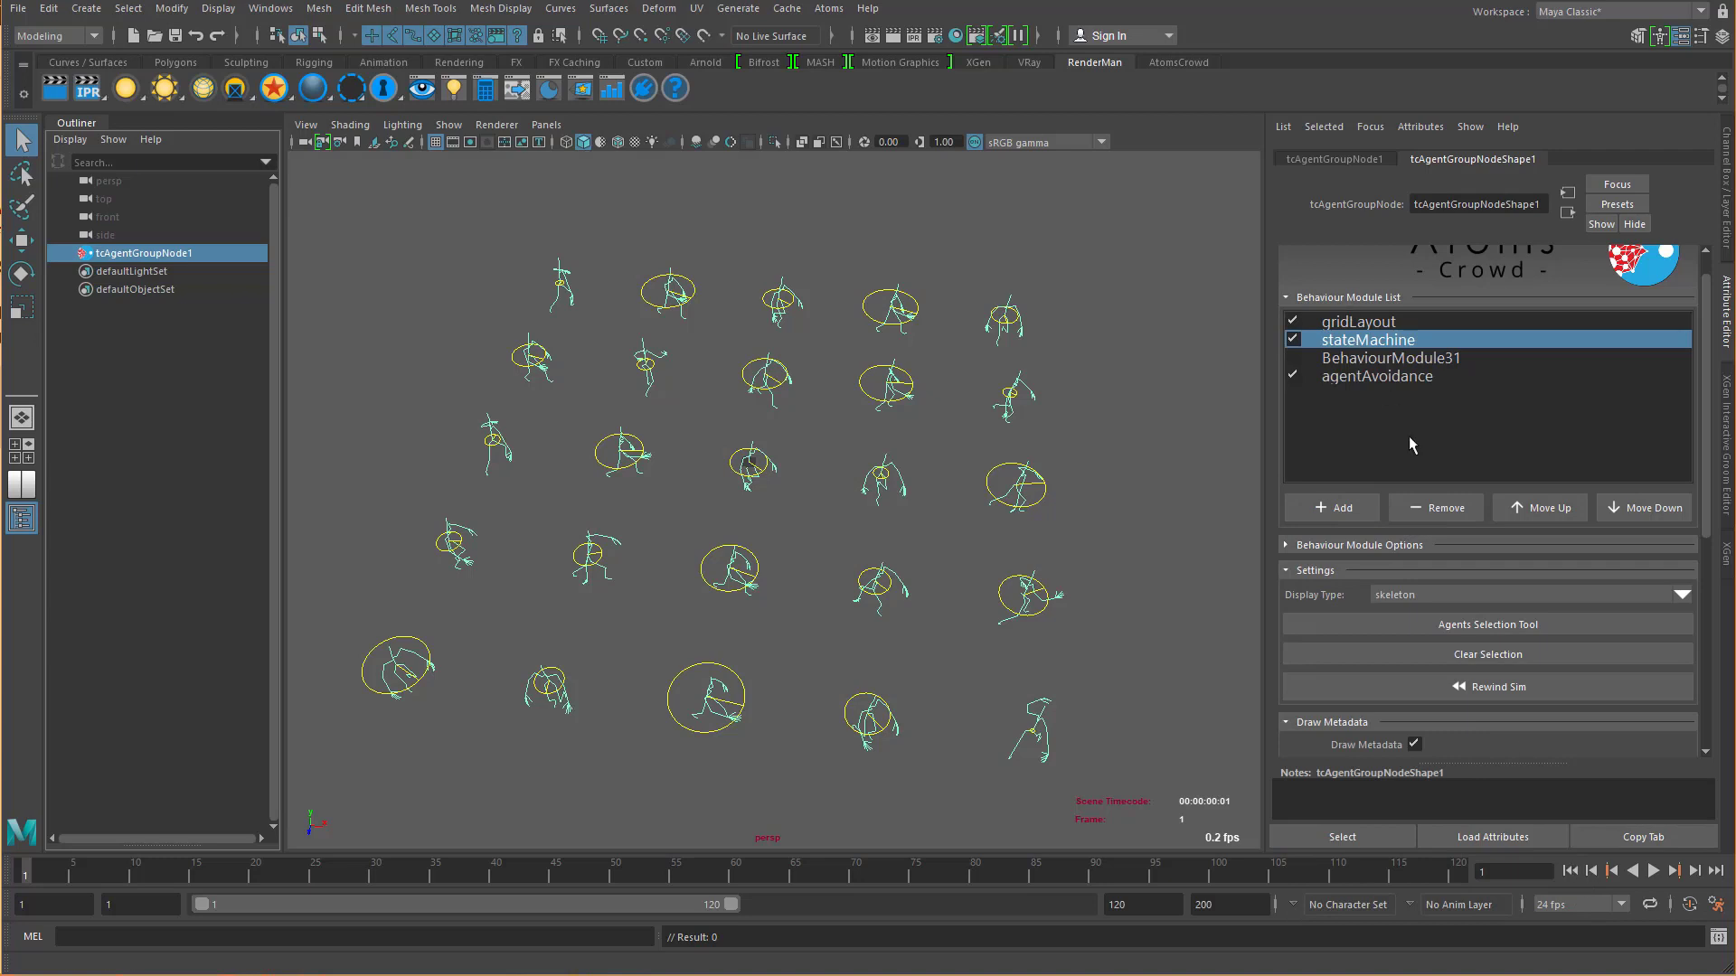
{"action": "scroll", "coordinate": [1410, 443], "scroll_direction": "down", "scroll_amount": 4}
{"action": "left_click", "coordinate": [1415, 529]}
{"action": "scroll", "coordinate": [1410, 506], "scroll_direction": "up", "scroll_amount": 5}
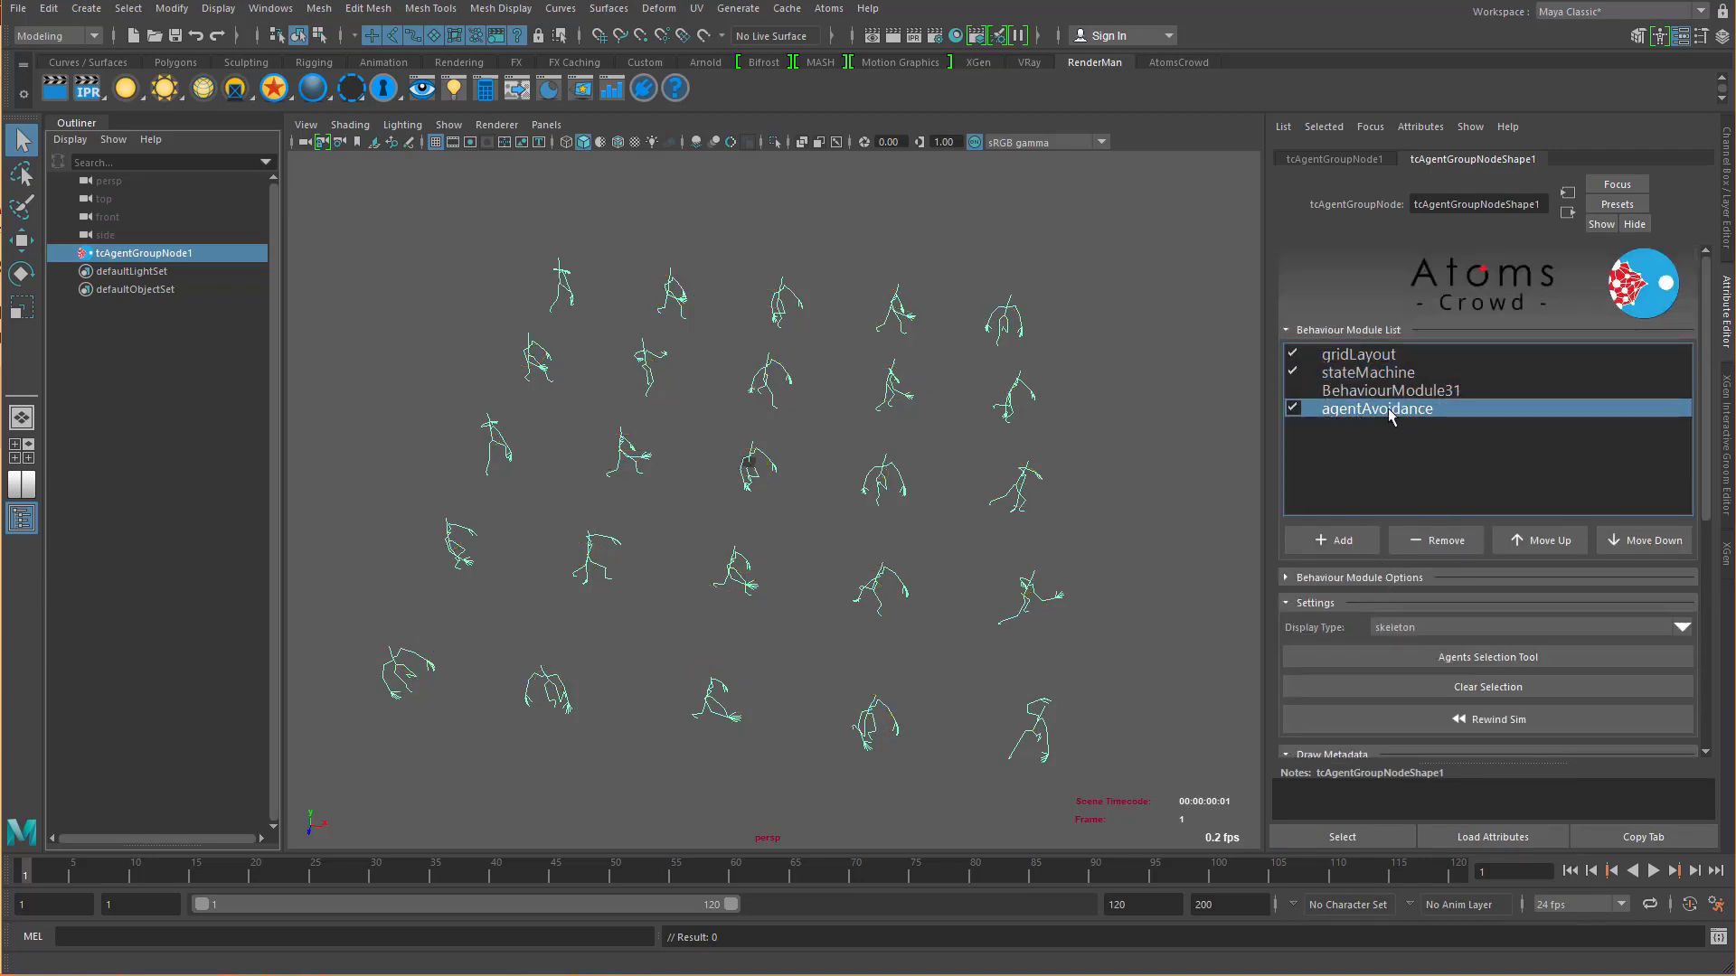
Step: Enable agentAvoidance debug drawing with a distance of 200, then orbit the view around the crowd
{"action": "left_click", "coordinate": [1325, 577]}
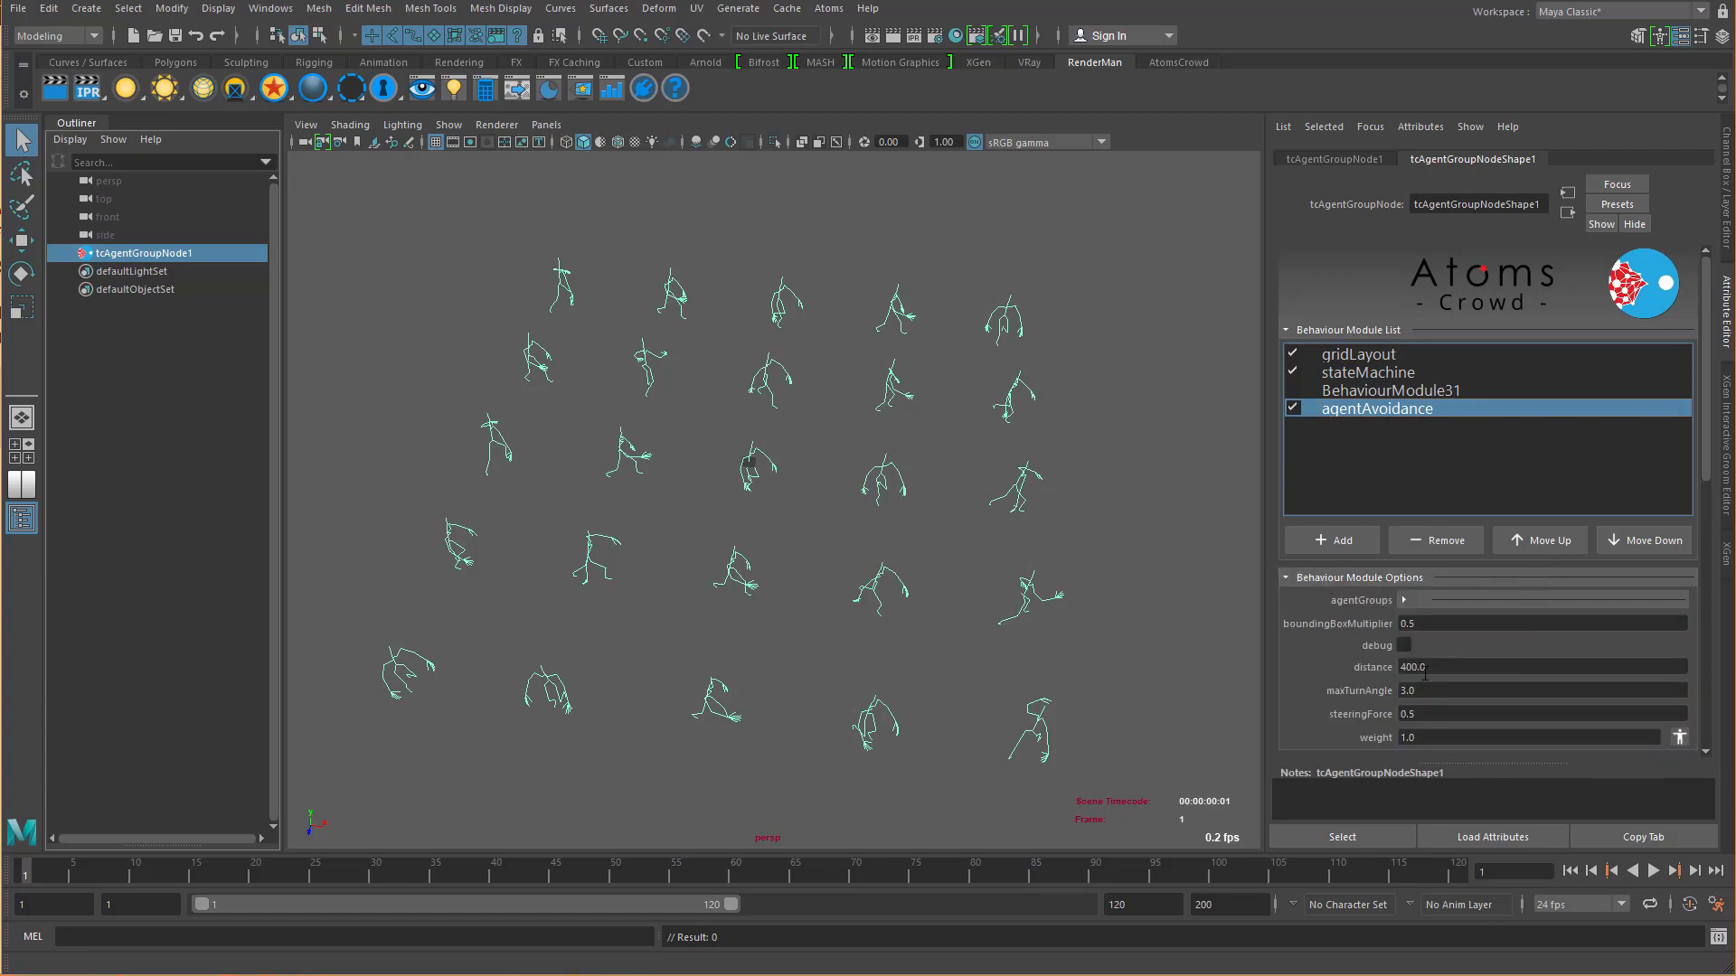
{"action": "left_click", "coordinate": [1403, 646]}
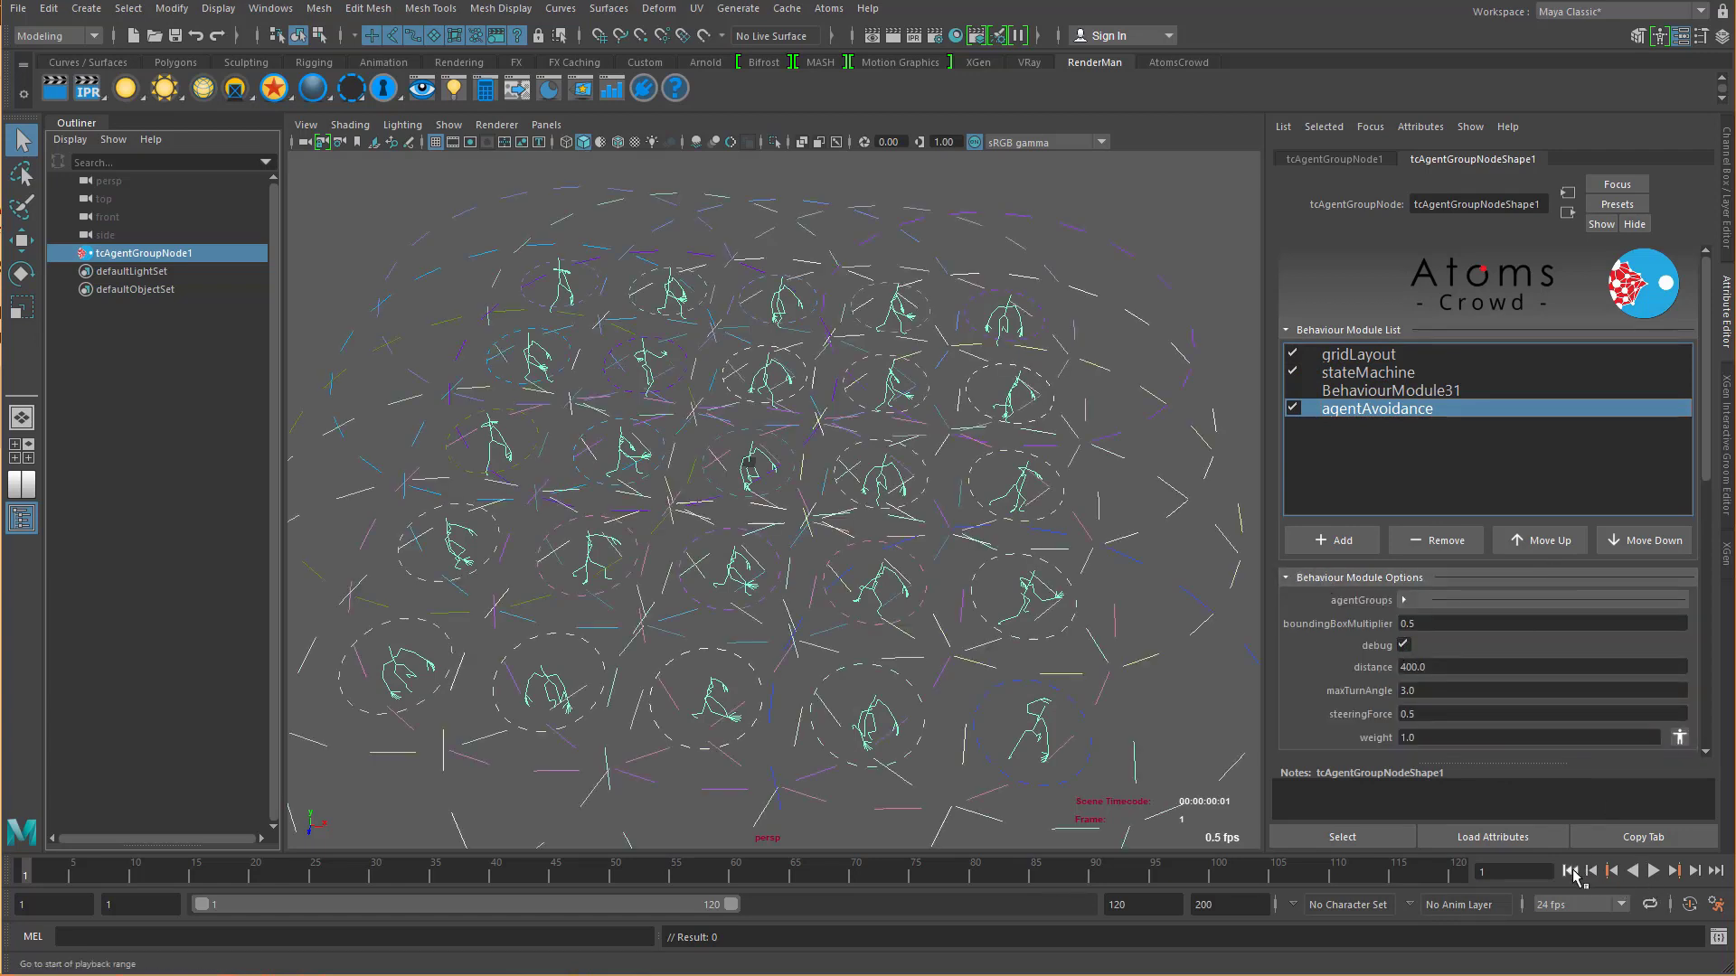
{"action": "scroll", "coordinate": [1412, 567], "scroll_direction": "down", "scroll_amount": 1}
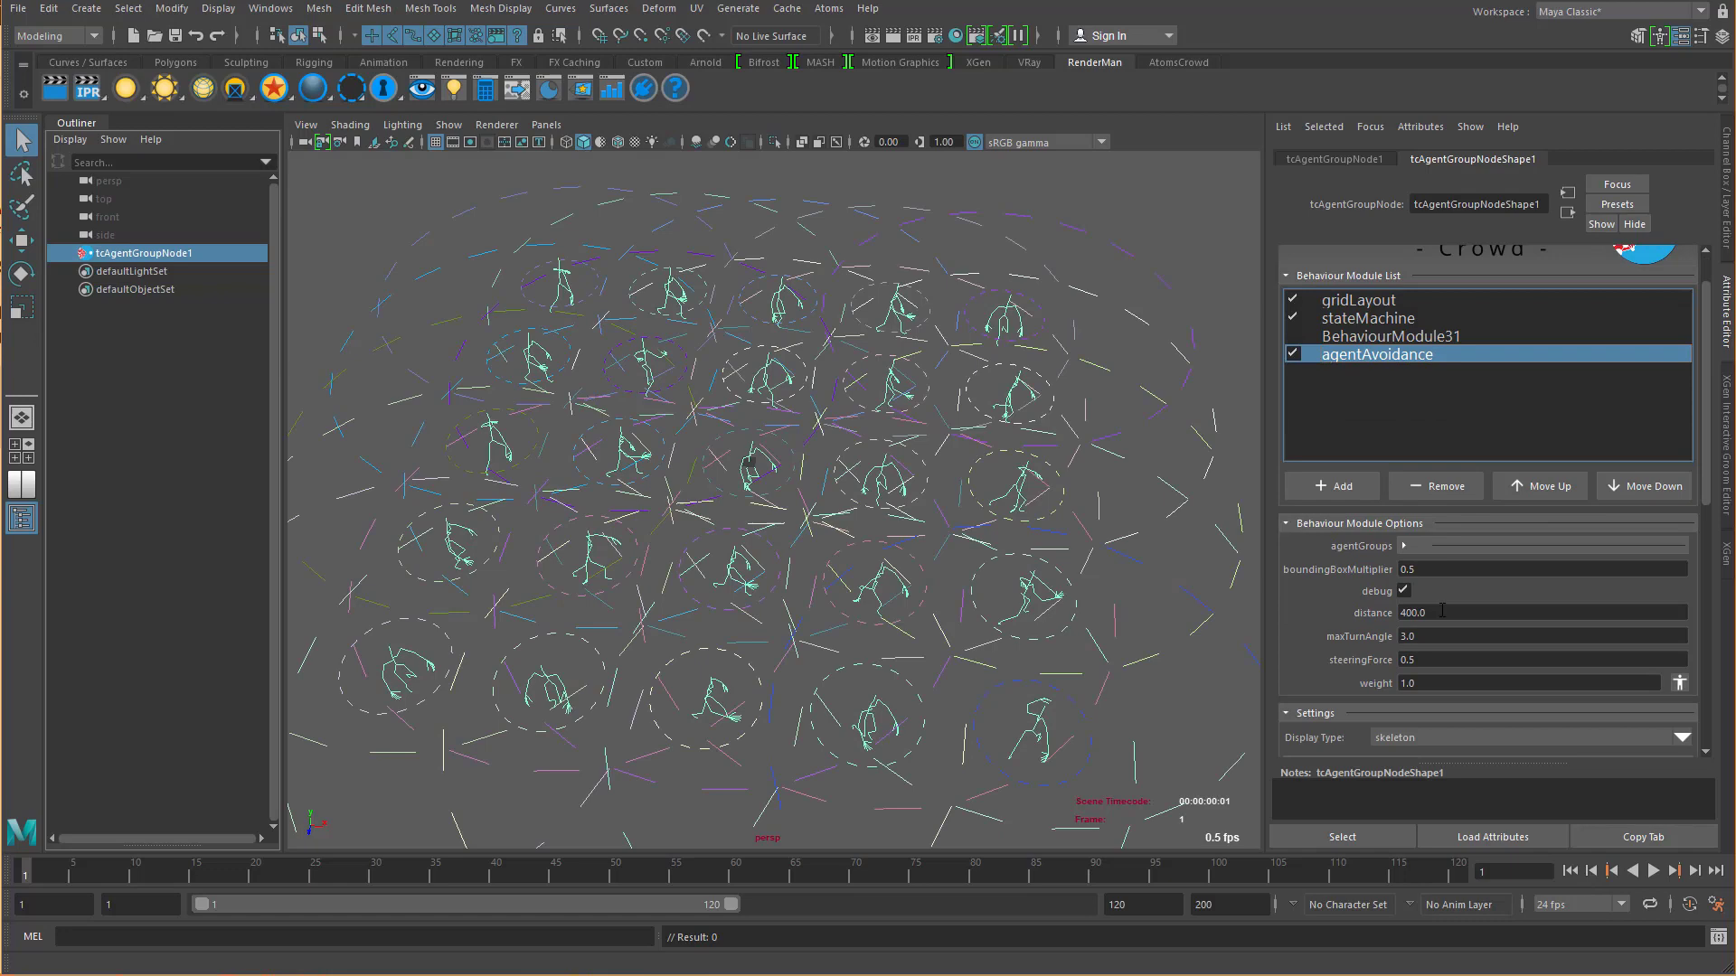
{"action": "left_click_drag", "start_coordinate": [1442, 611], "coordinate": [1336, 612]}
{"action": "type", "text": "200"}
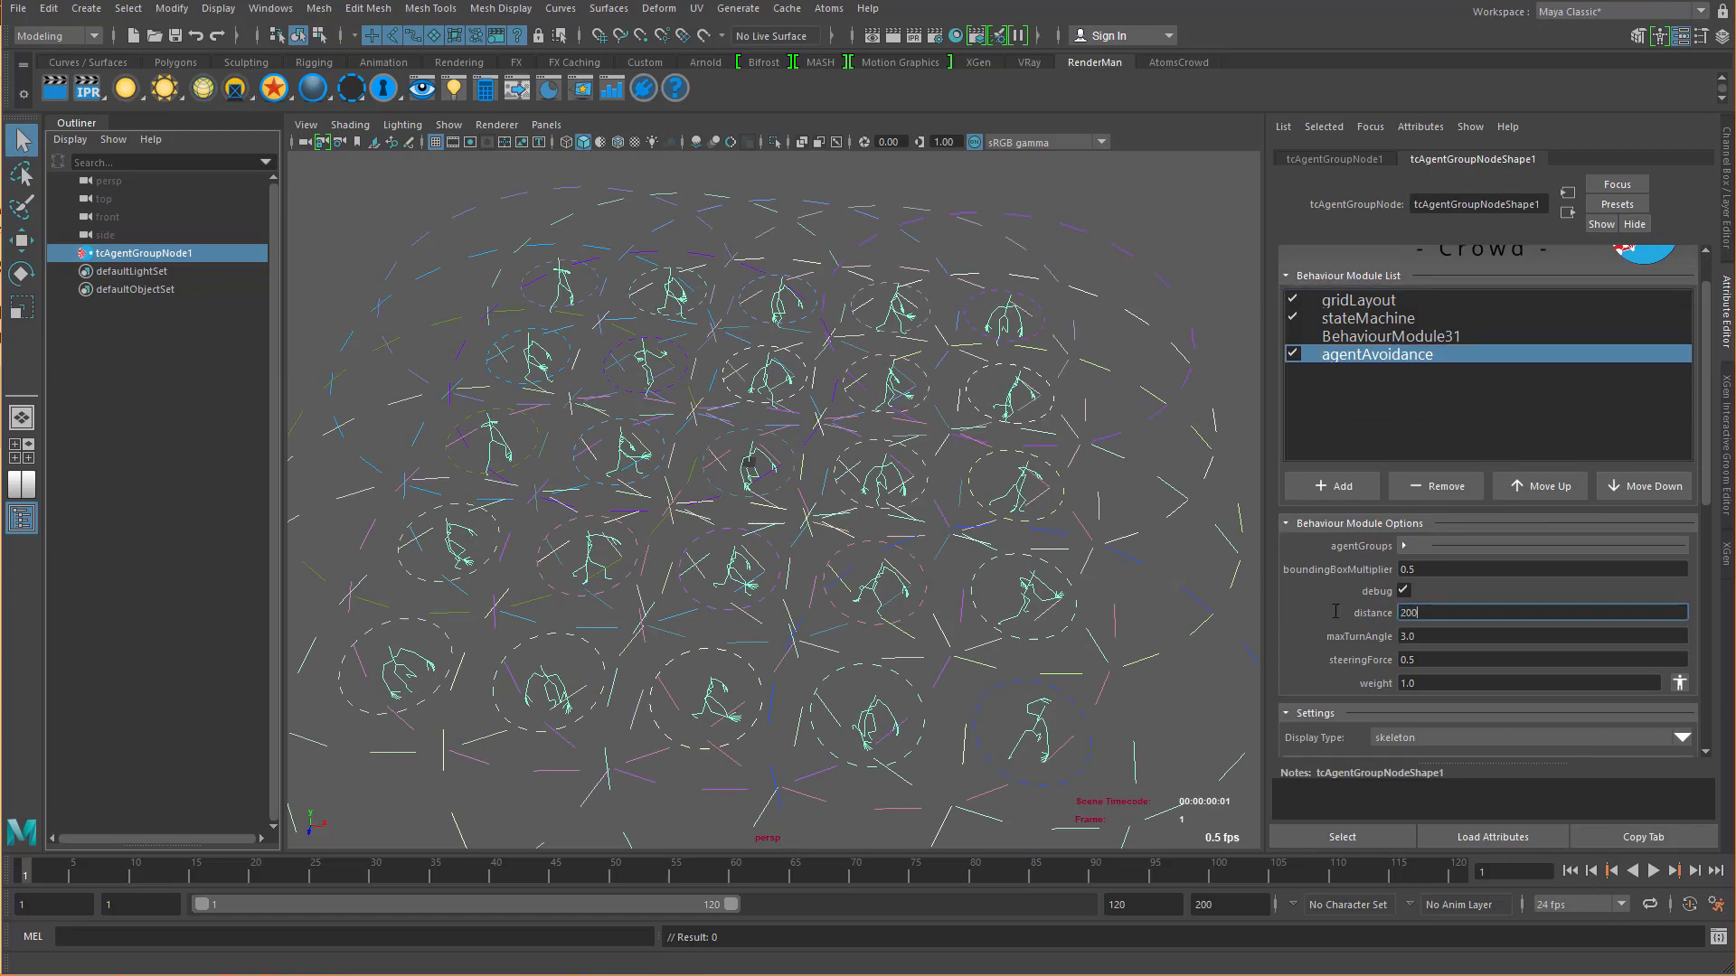
{"action": "key", "text": "Return"}
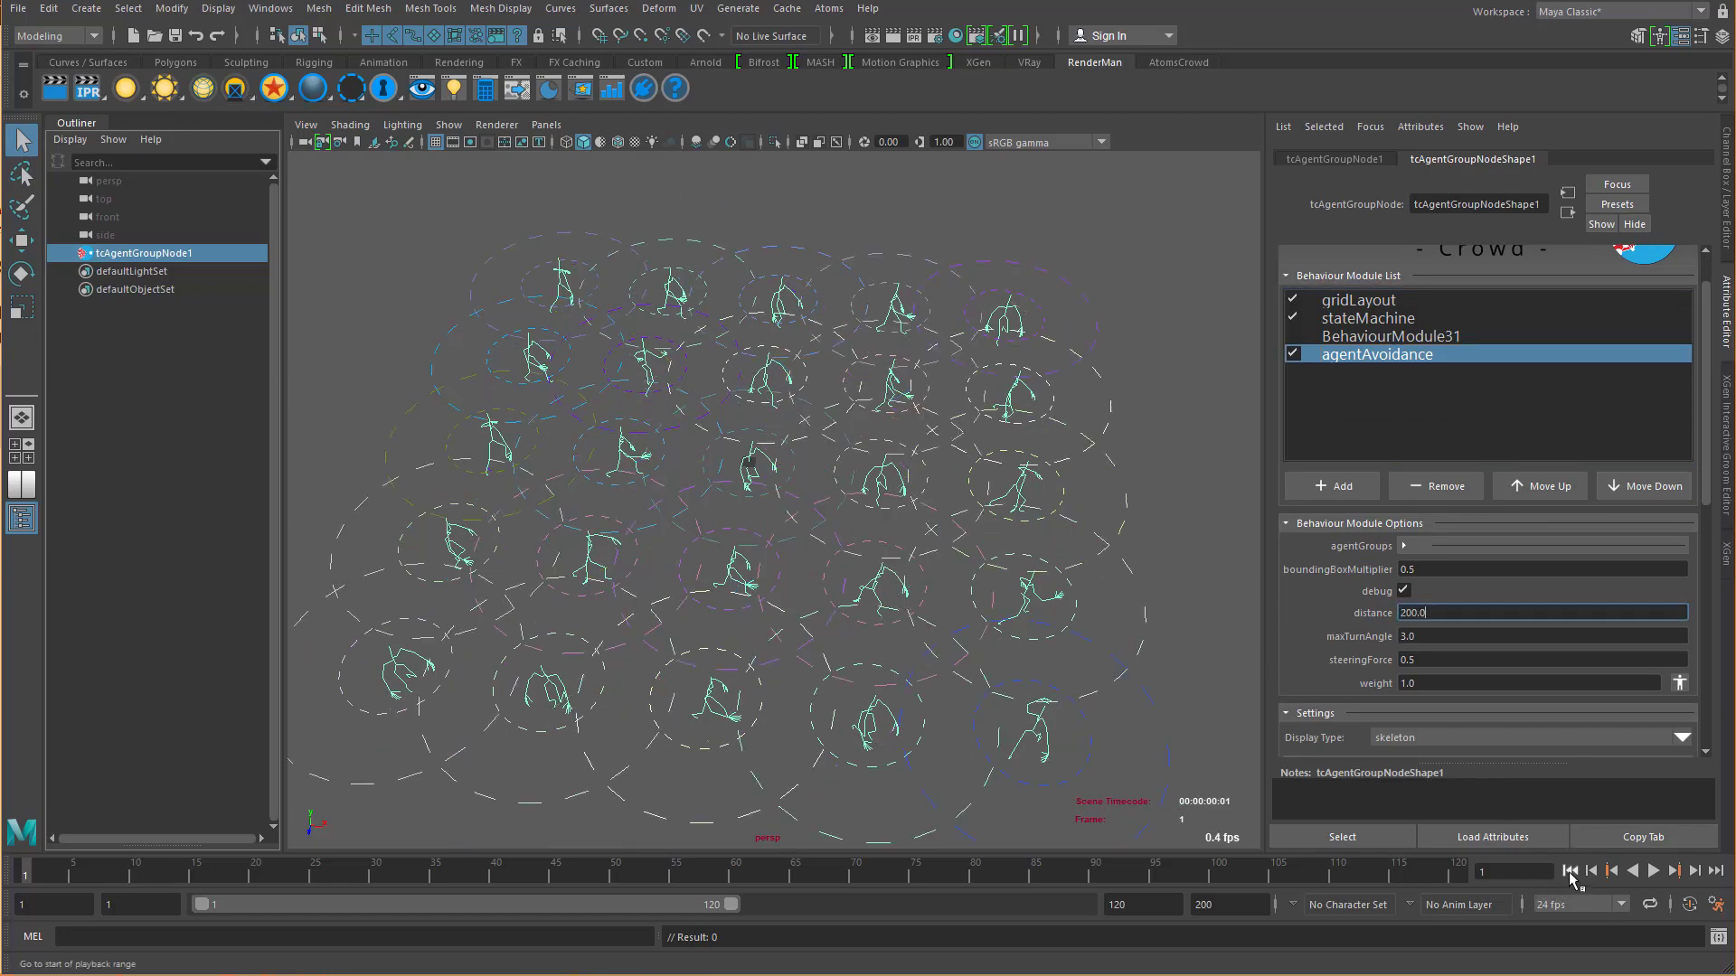
{"action": "left_click_drag", "start_coordinate": [701, 497], "coordinate": [704, 531], "text": "alt"}
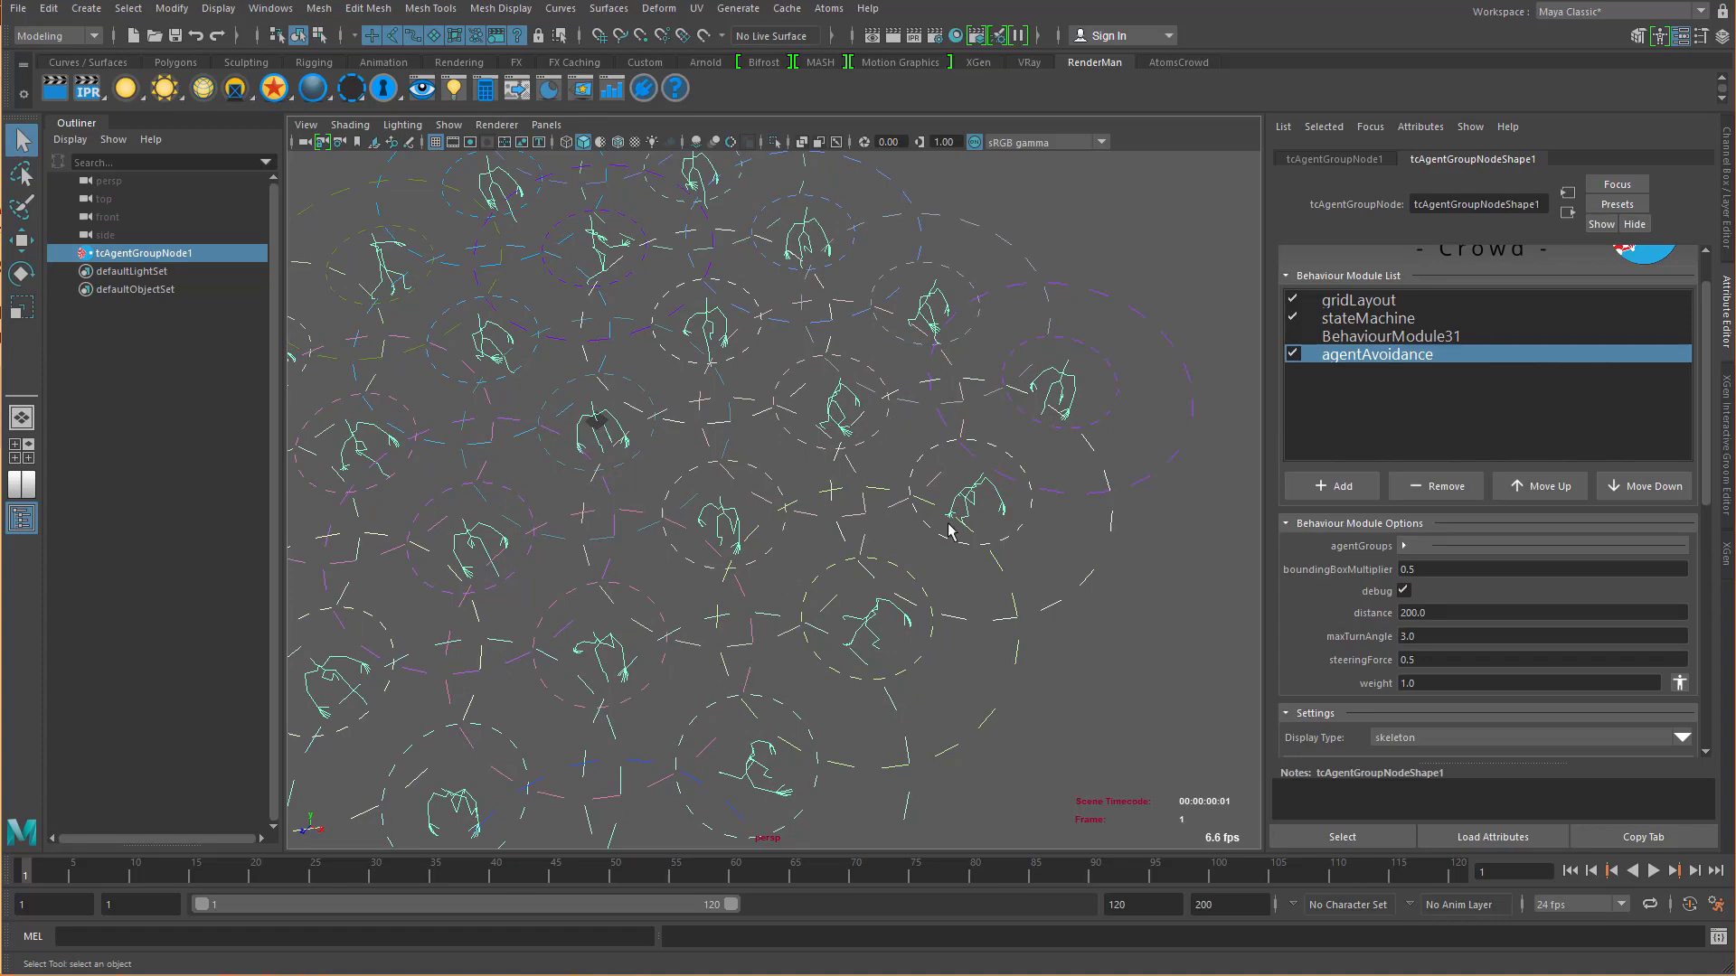
Step: Play the crowd simulation past frame 61 to watch agentAvoidance radii and lines as agents steer
{"action": "scroll", "coordinate": [853, 651], "scroll_direction": "up", "scroll_amount": 2}
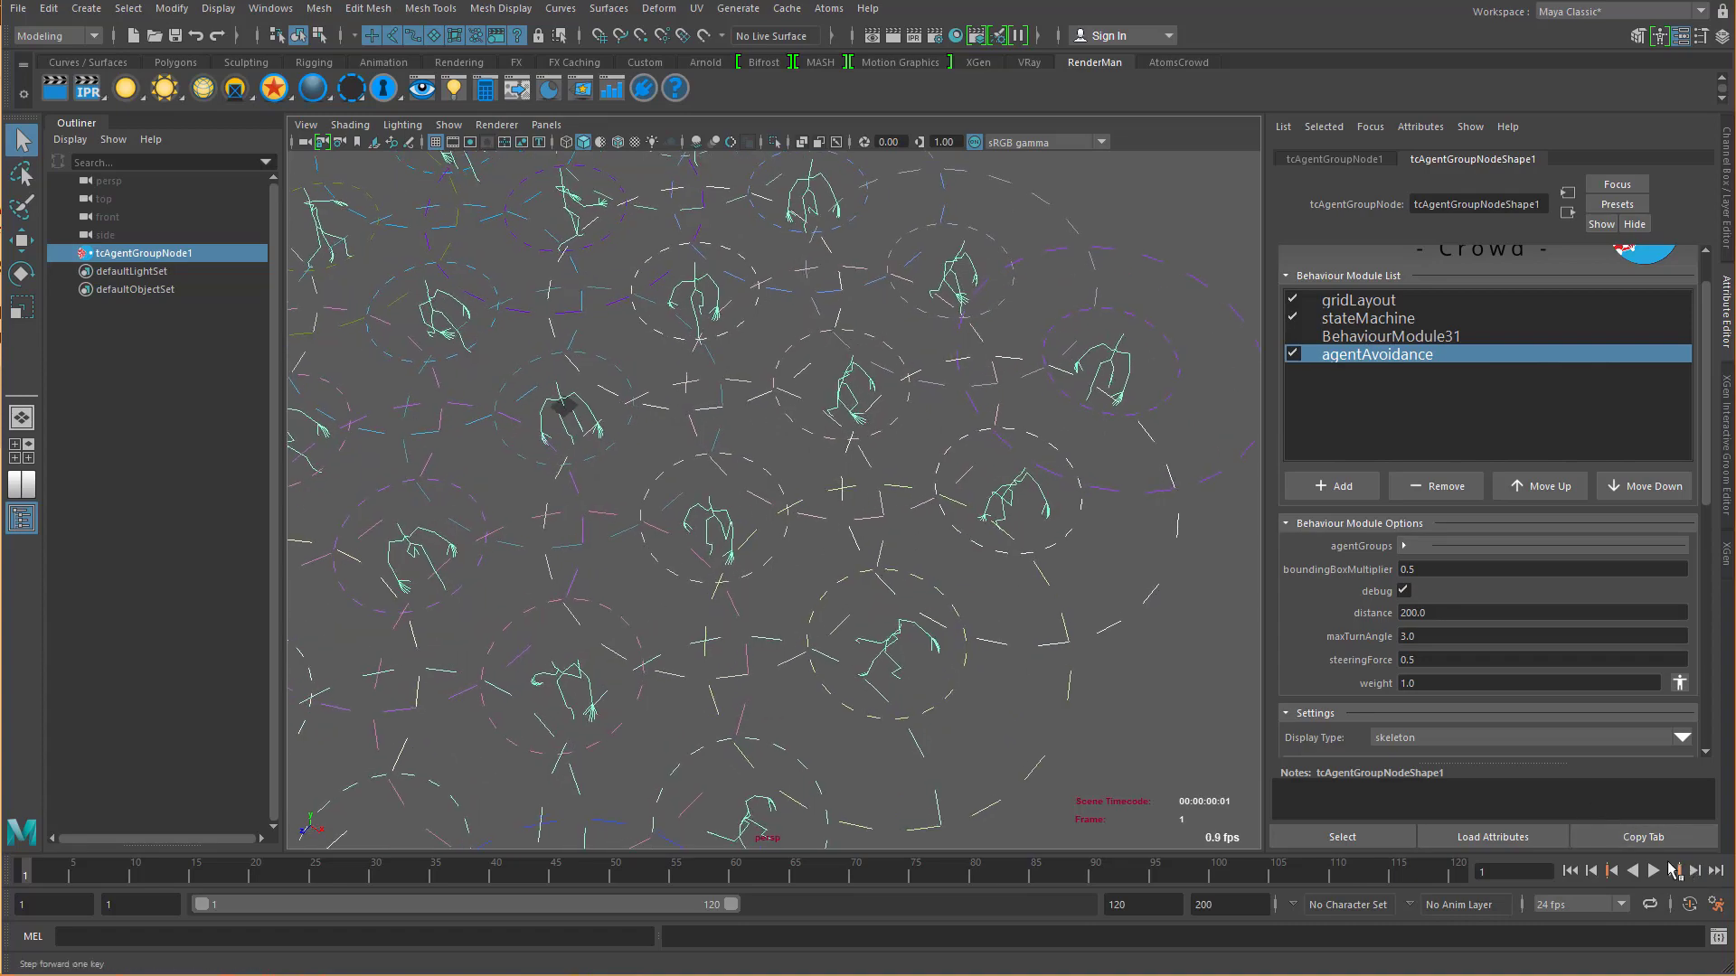
{"action": "left_click", "coordinate": [1654, 870]}
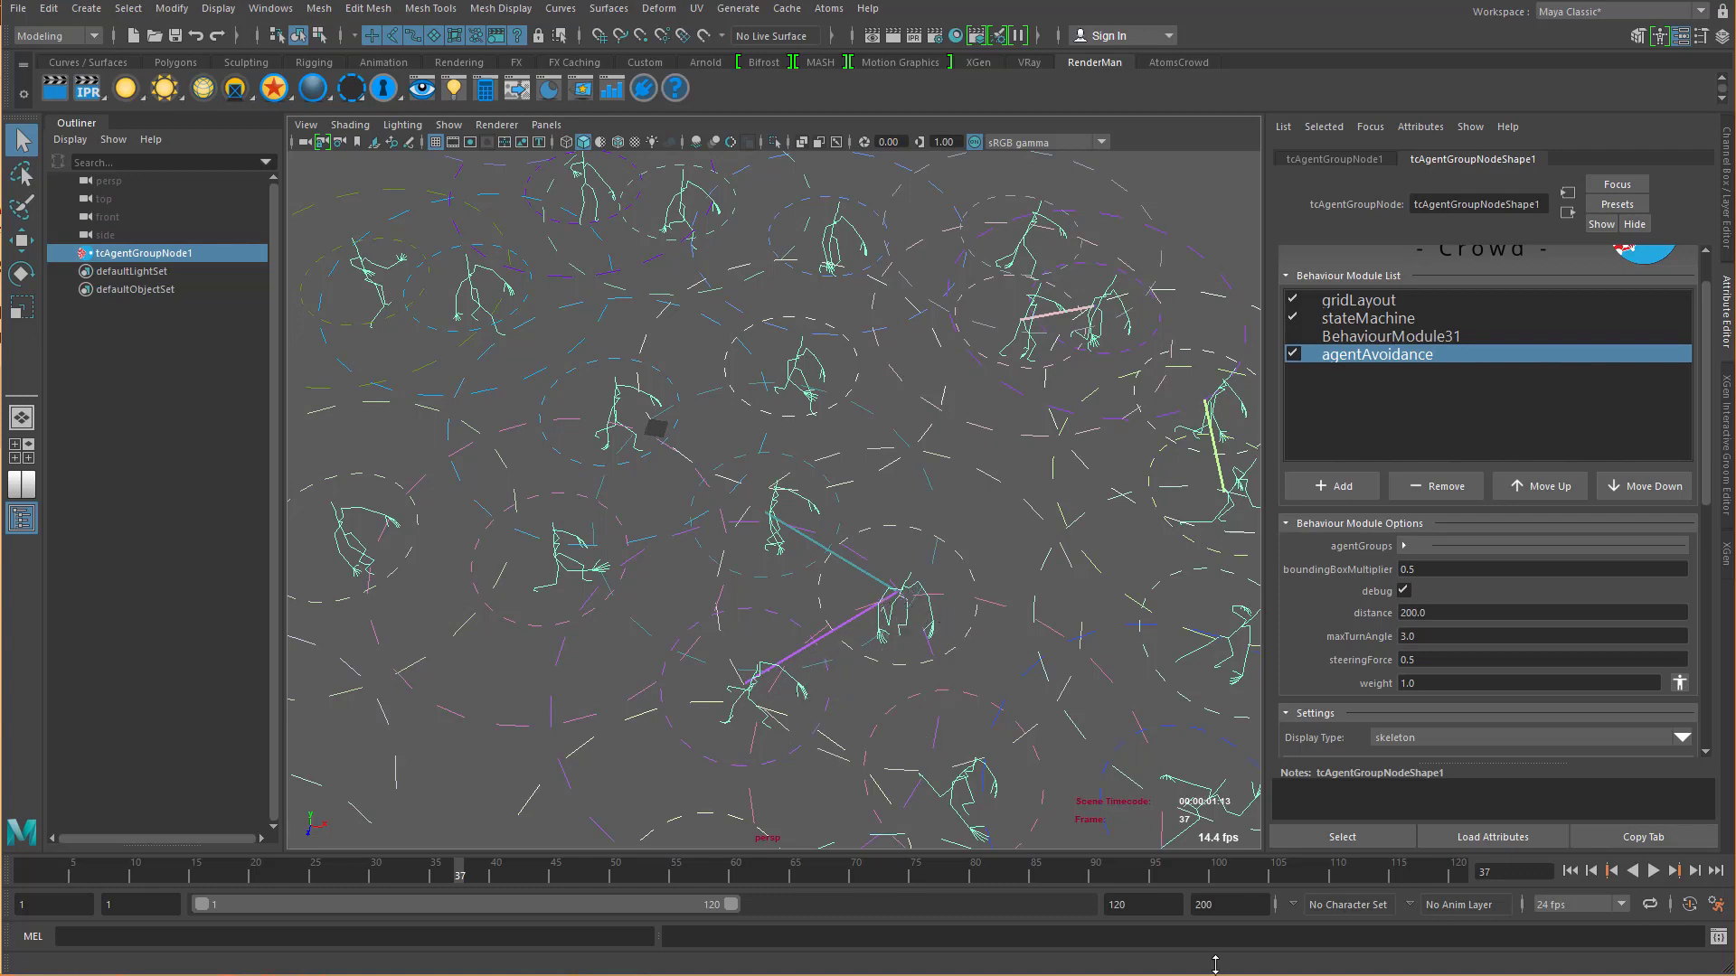
{"action": "left_click", "coordinate": [1654, 871]}
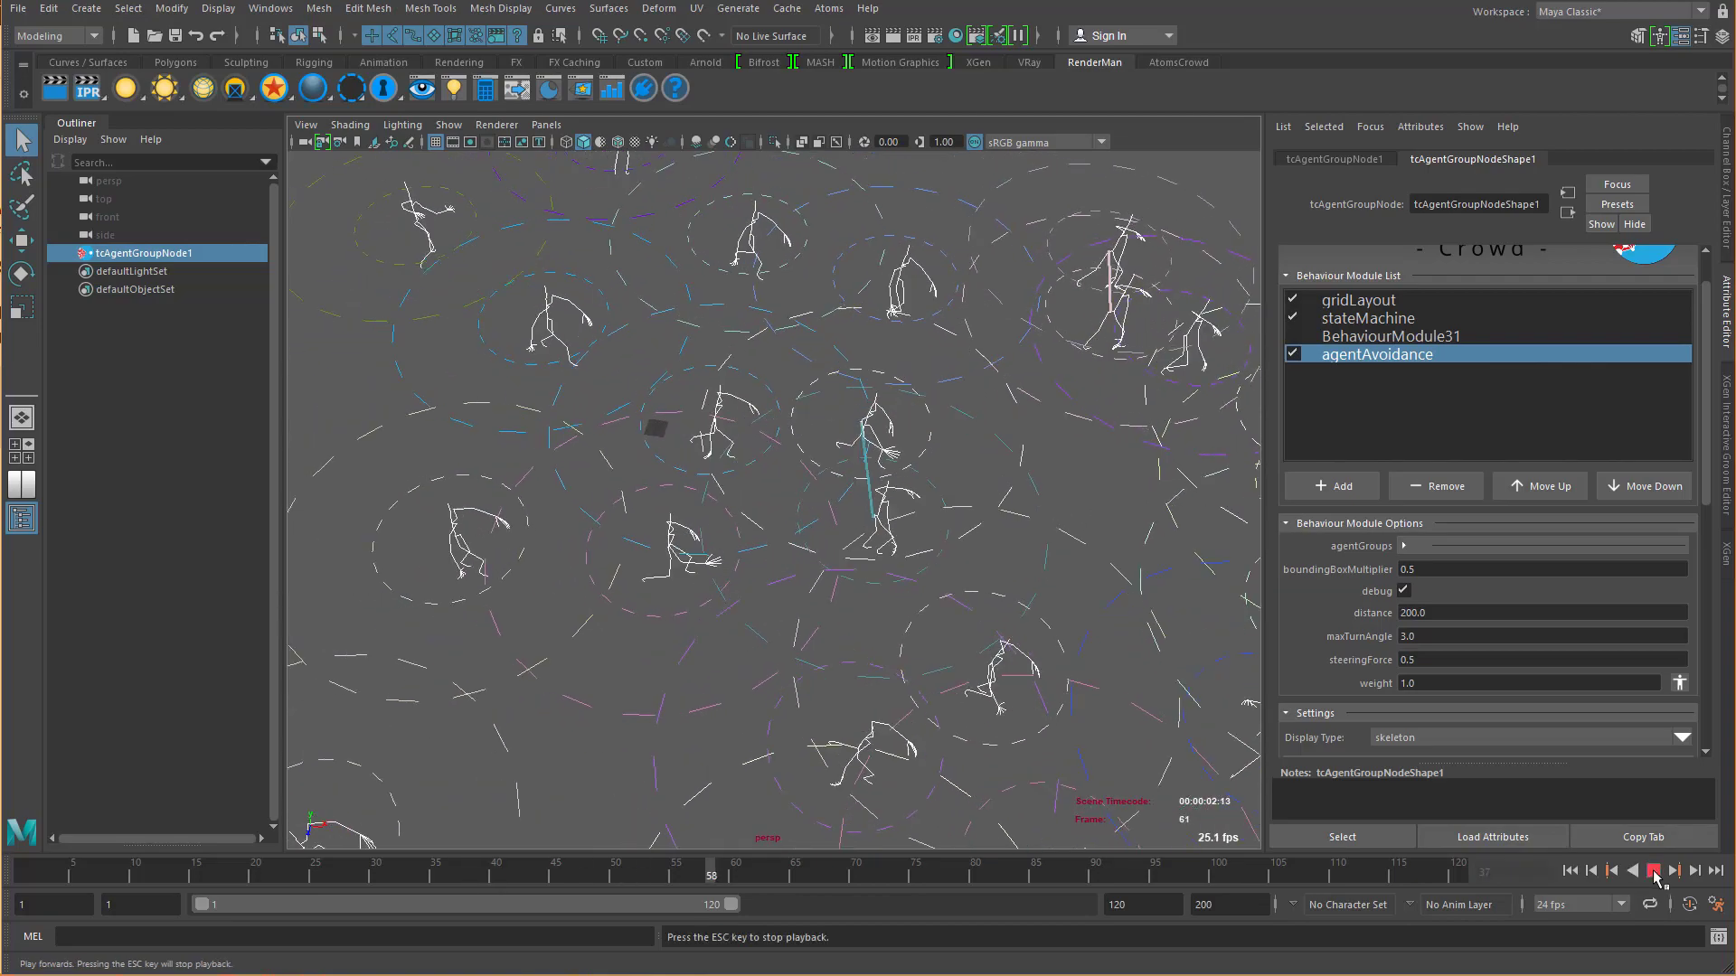